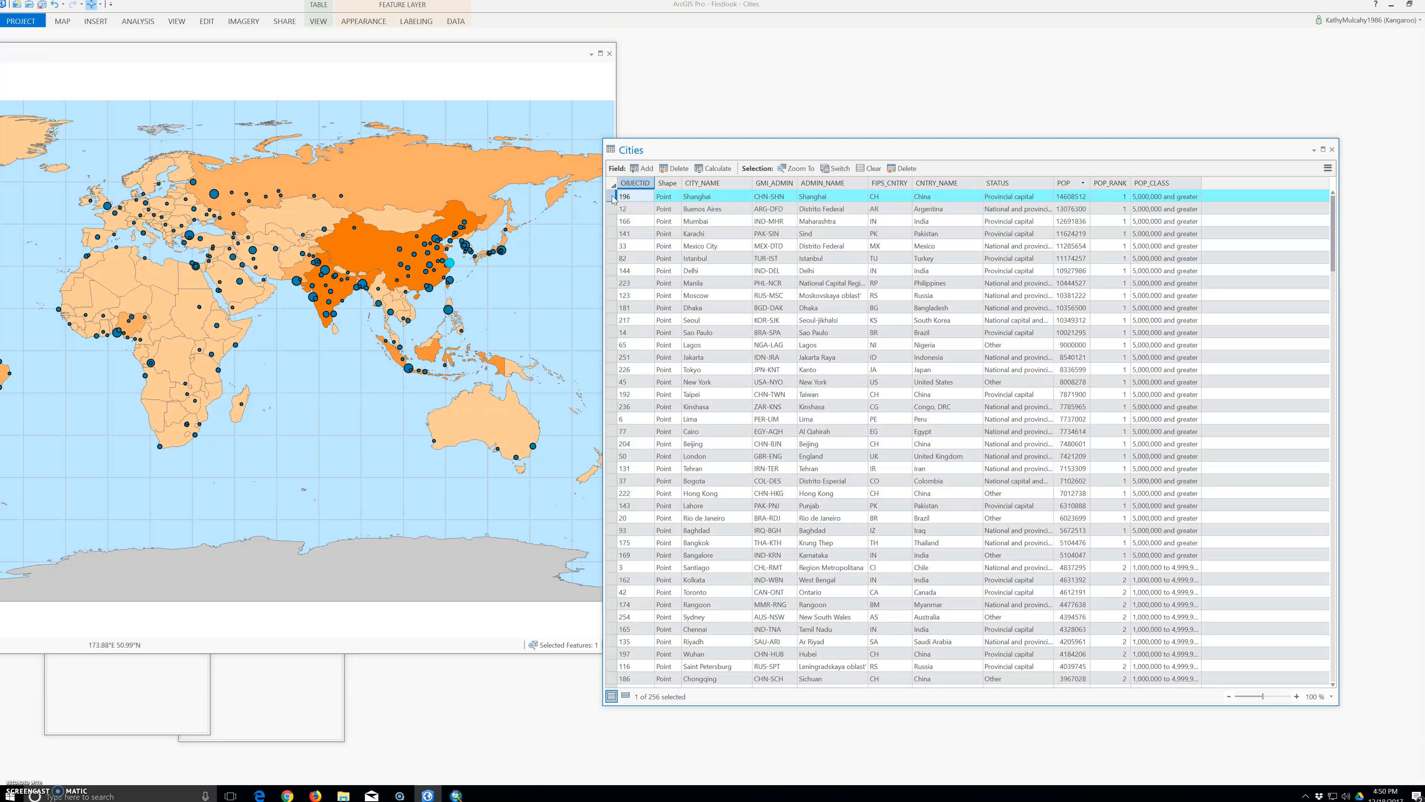
# Select the Sao Paulo record in the Cities table and arrange the map and table windows so South America is visible
pyautogui.click(449, 266)
pyautogui.click(616, 335)
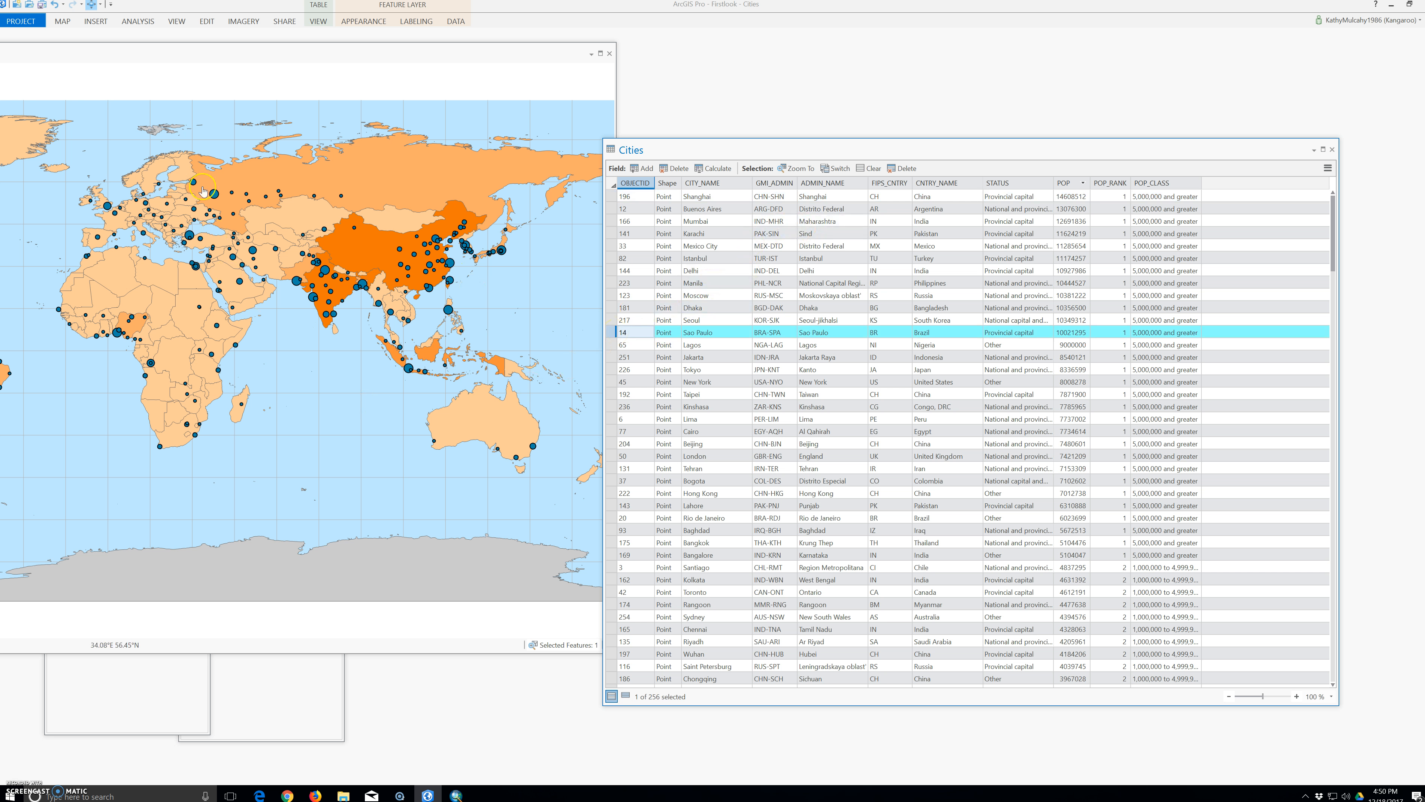
pyautogui.moveTo(137, 51); pyautogui.dragTo(320, 76)
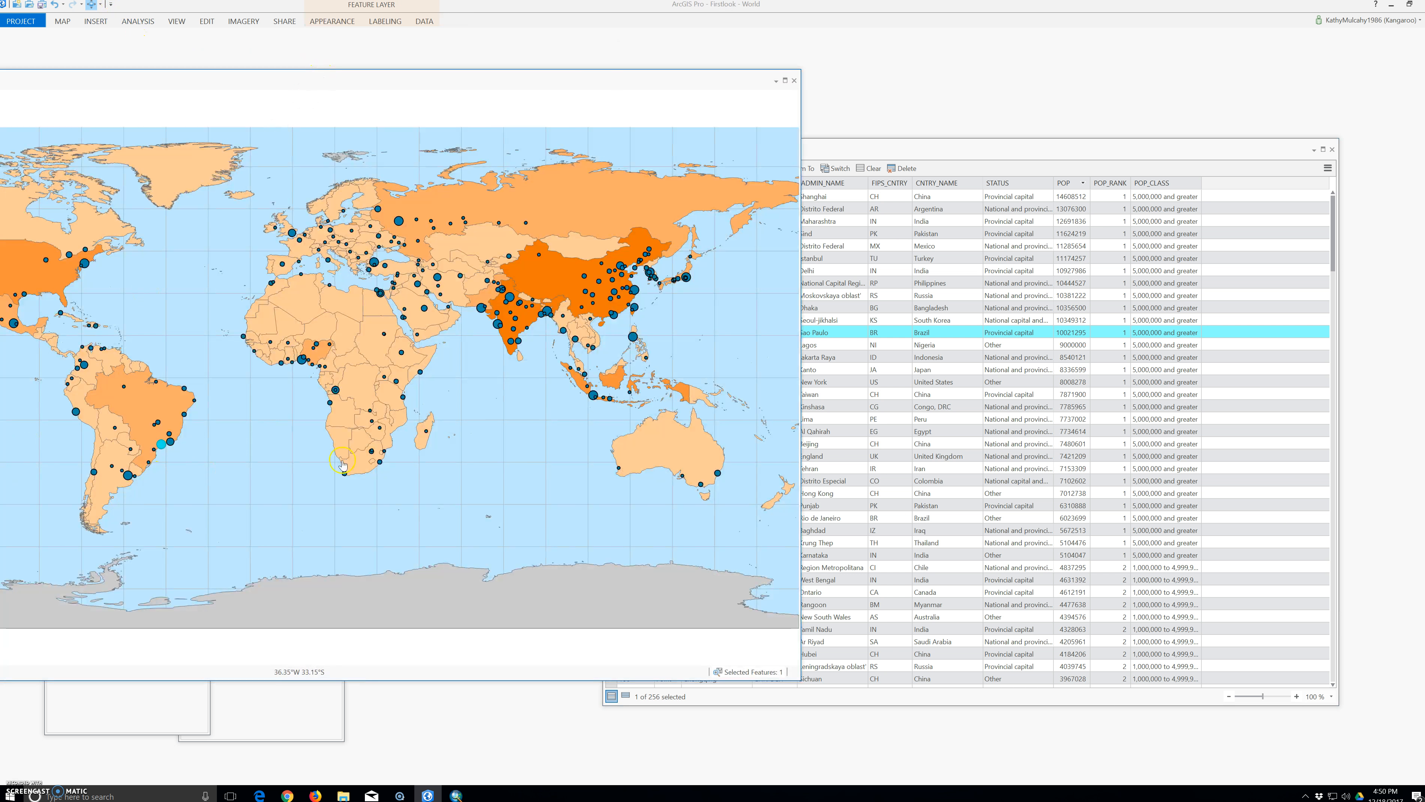
pyautogui.moveTo(887, 153); pyautogui.dragTo(953, 132)
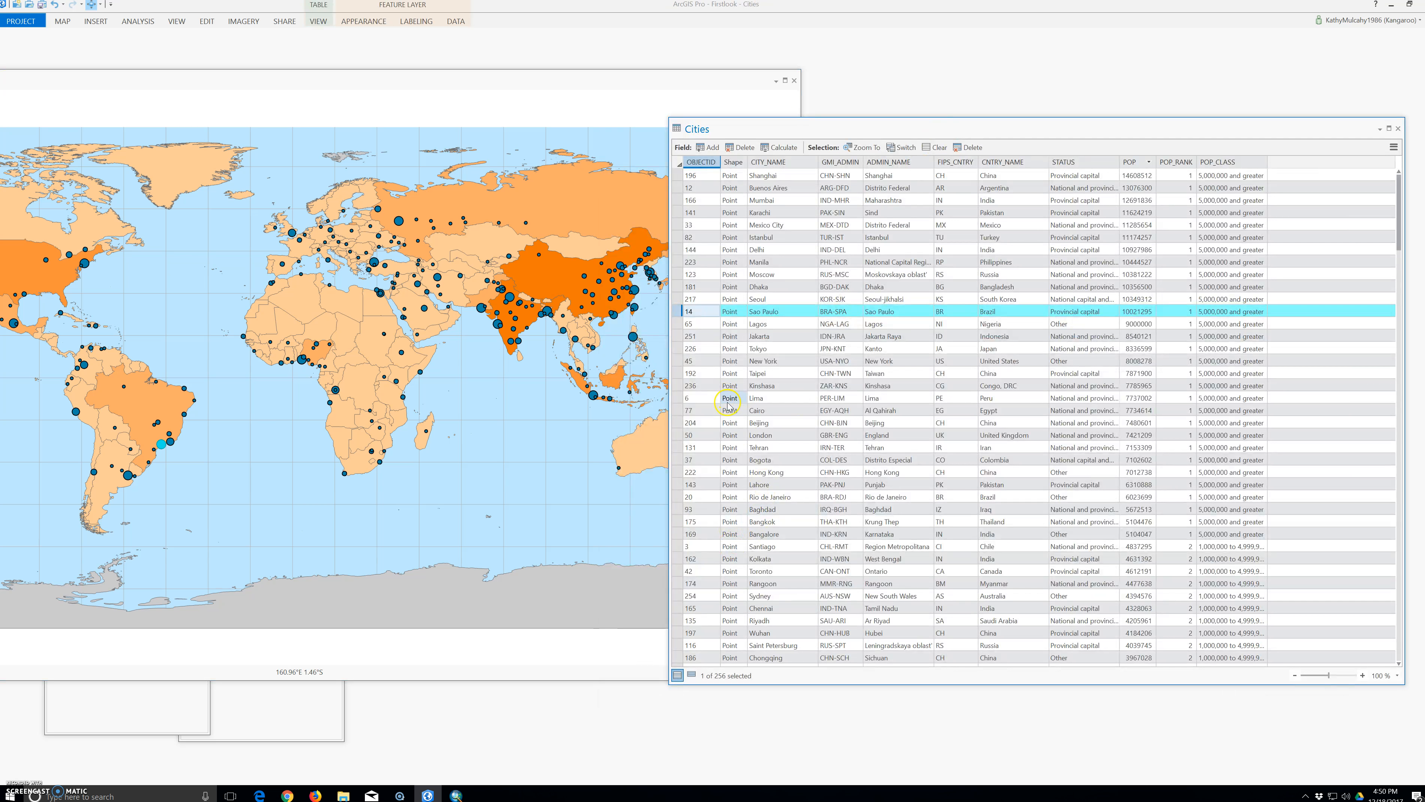
# Add the Lagos, Jakarta, Tokyo and New York records to the selection in the Cities table
pyautogui.keyDown('ctrl'); pyautogui.click(679, 324); pyautogui.keyUp('ctrl')
pyautogui.keyDown('ctrl'); pyautogui.click(679, 336); pyautogui.keyUp('ctrl')
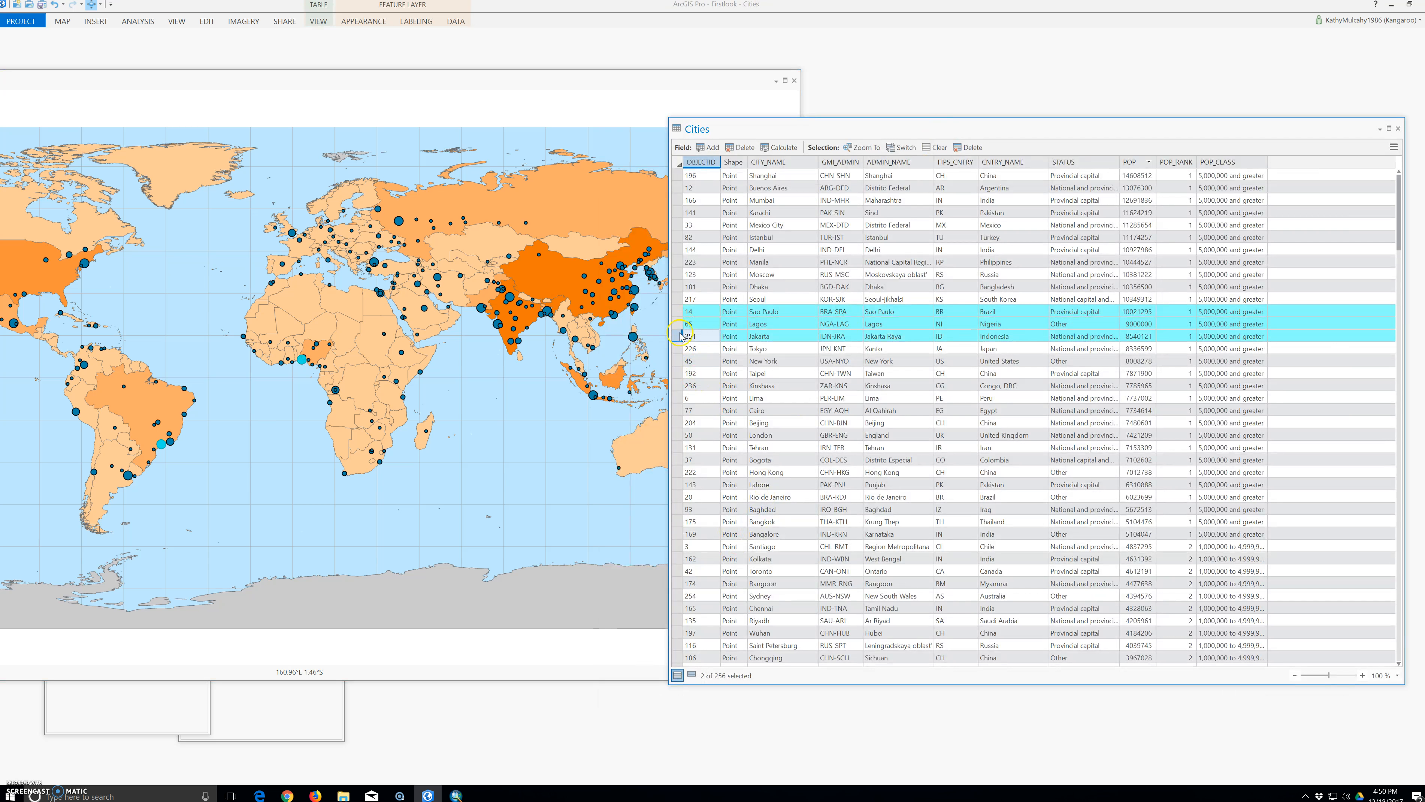
pyautogui.keyDown('ctrl'); pyautogui.click(679, 346); pyautogui.keyUp('ctrl')
pyautogui.keyDown('ctrl'); pyautogui.click(678, 361); pyautogui.keyUp('ctrl')
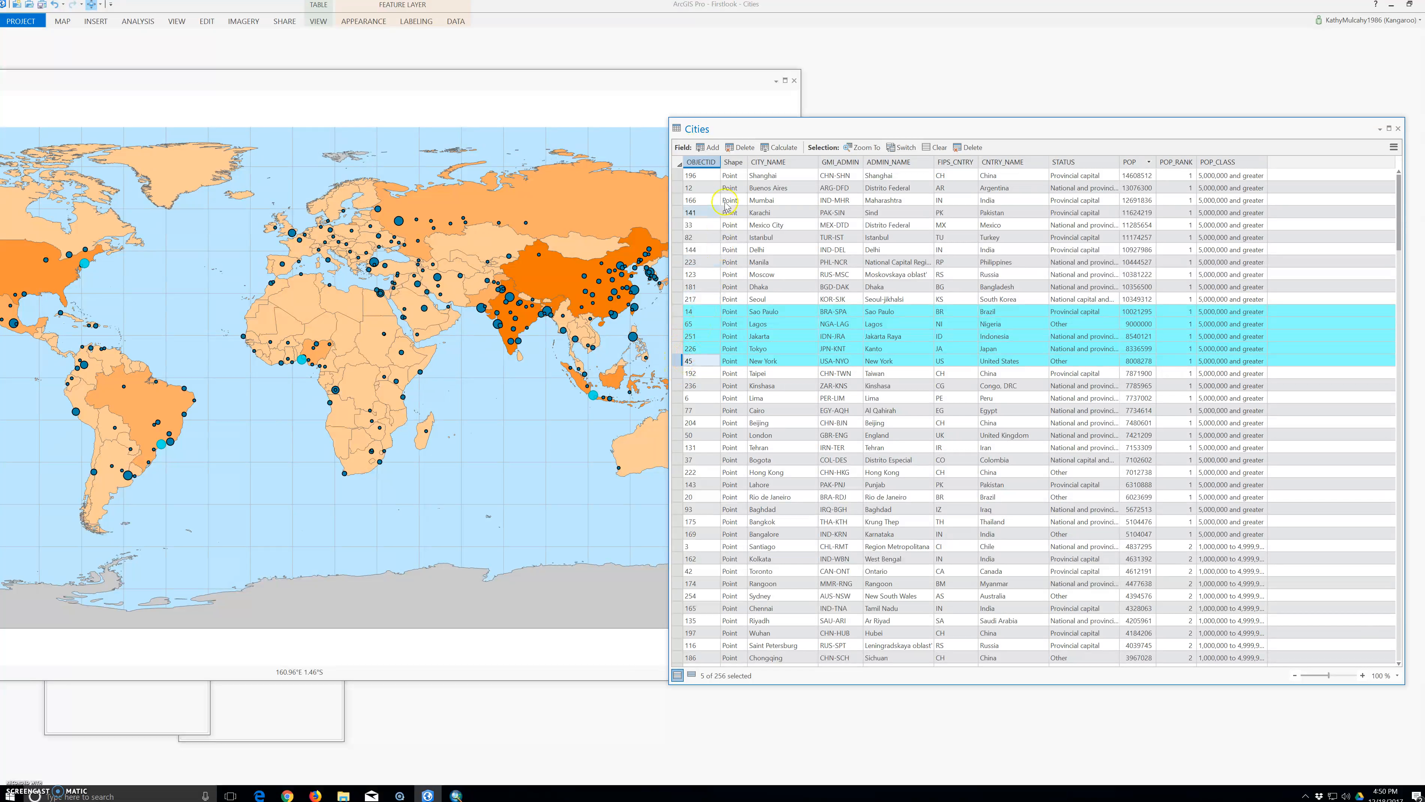
# Replace the table selection with the five most populous cities: Shanghai, Buenos Aires, Mumbai, Karachi and Mexico City
pyautogui.click(677, 176)
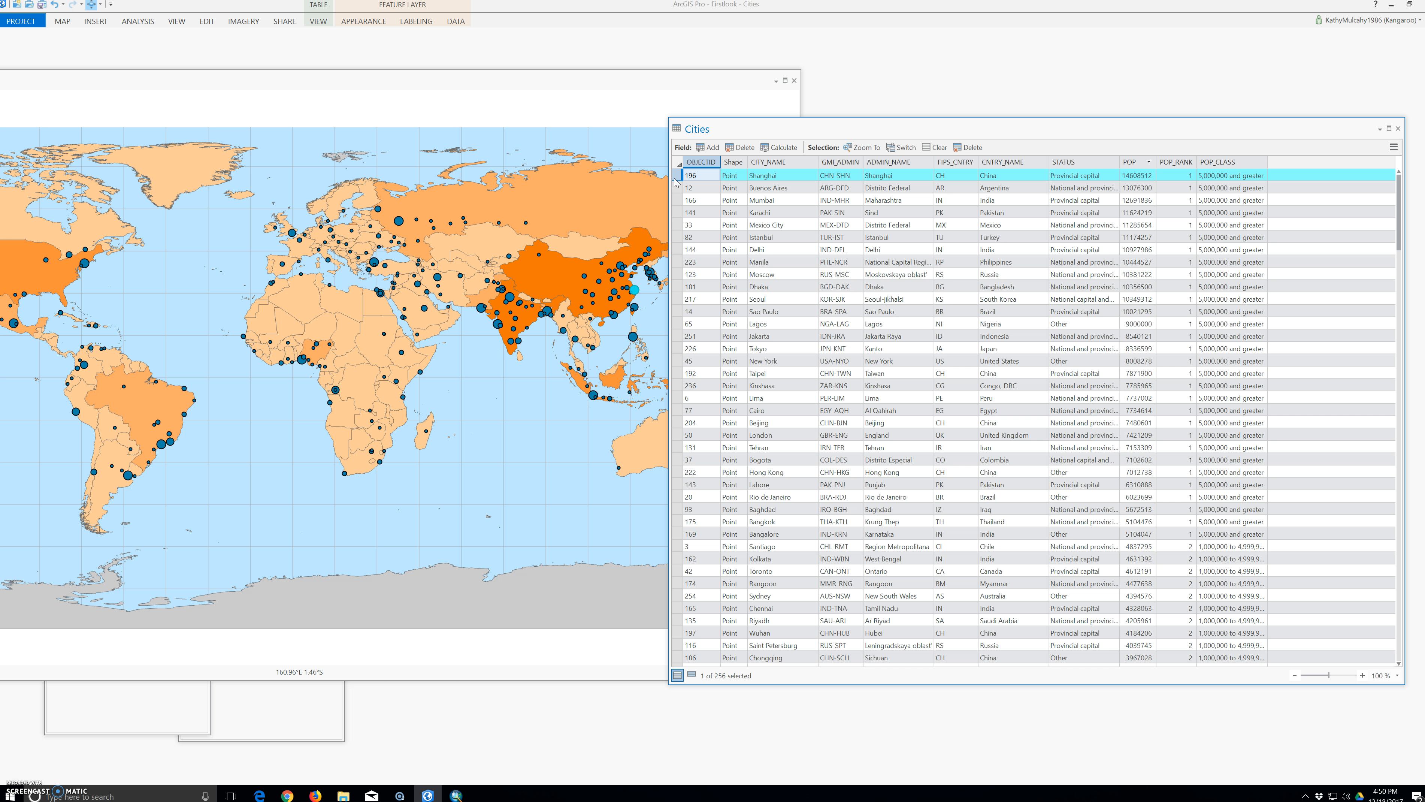
pyautogui.keyDown('ctrl'); pyautogui.click(677, 189); pyautogui.keyUp('ctrl')
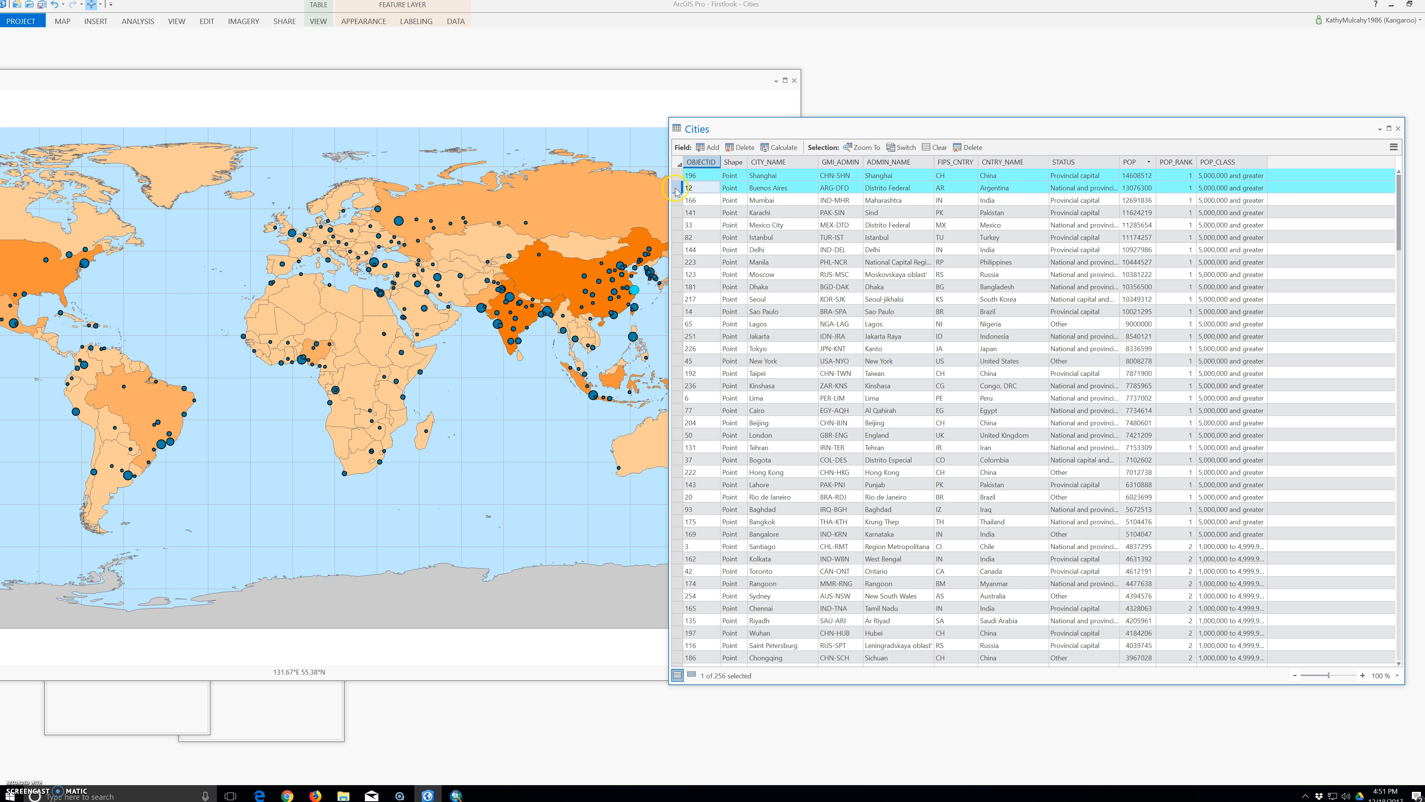
pyautogui.keyDown('ctrl'); pyautogui.click(678, 200); pyautogui.keyUp('ctrl')
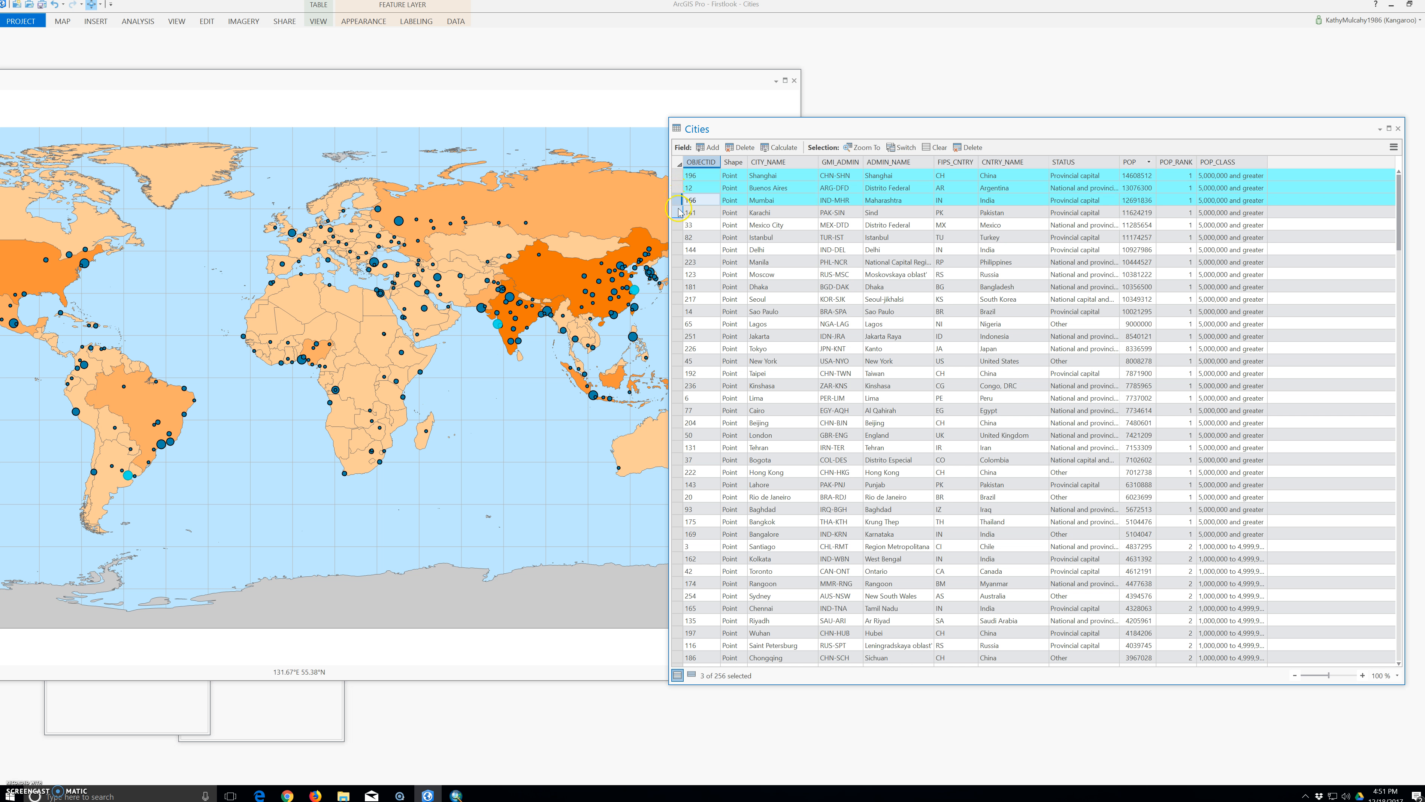
pyautogui.keyDown('ctrl'); pyautogui.click(678, 212); pyautogui.keyUp('ctrl')
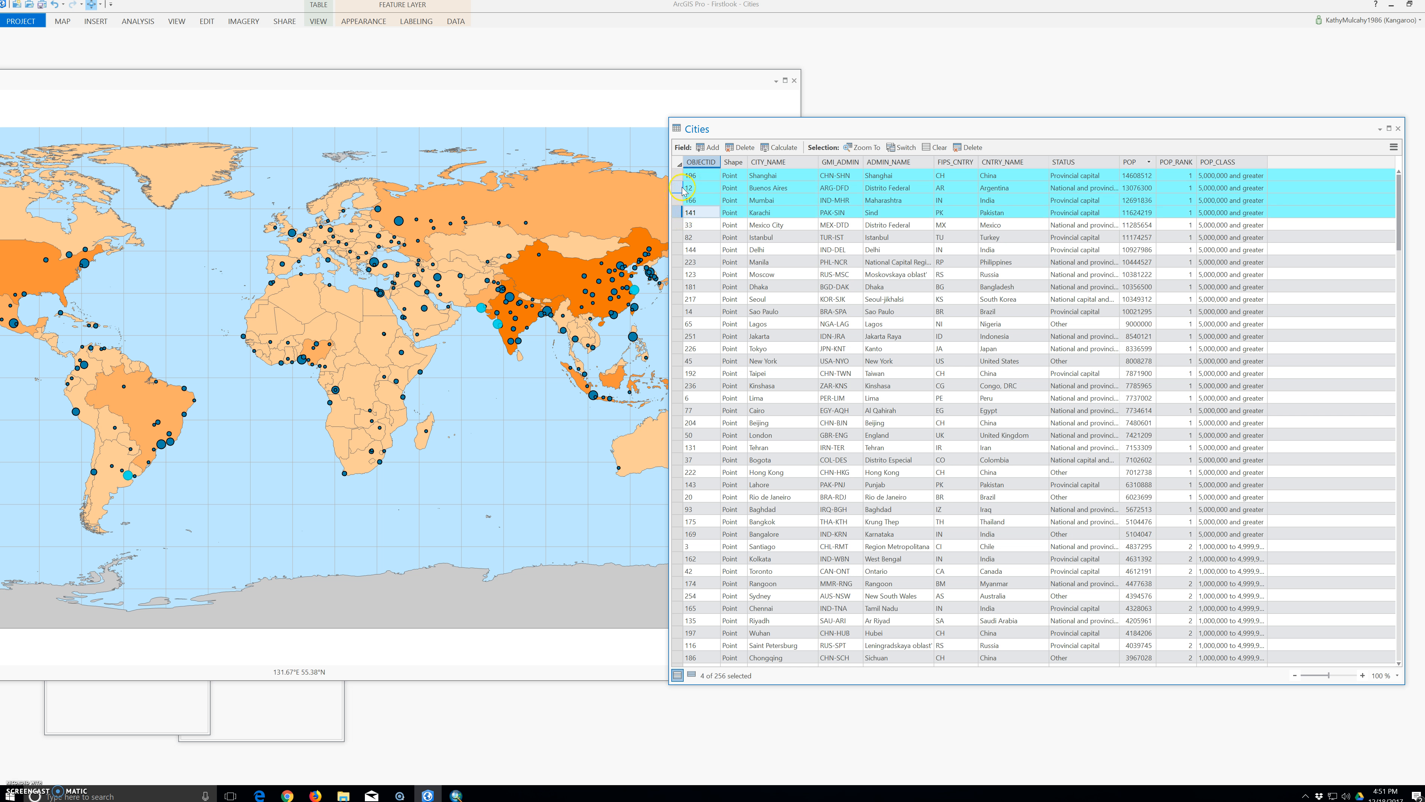
pyautogui.keyDown('ctrl'); pyautogui.click(678, 224); pyautogui.keyUp('ctrl')
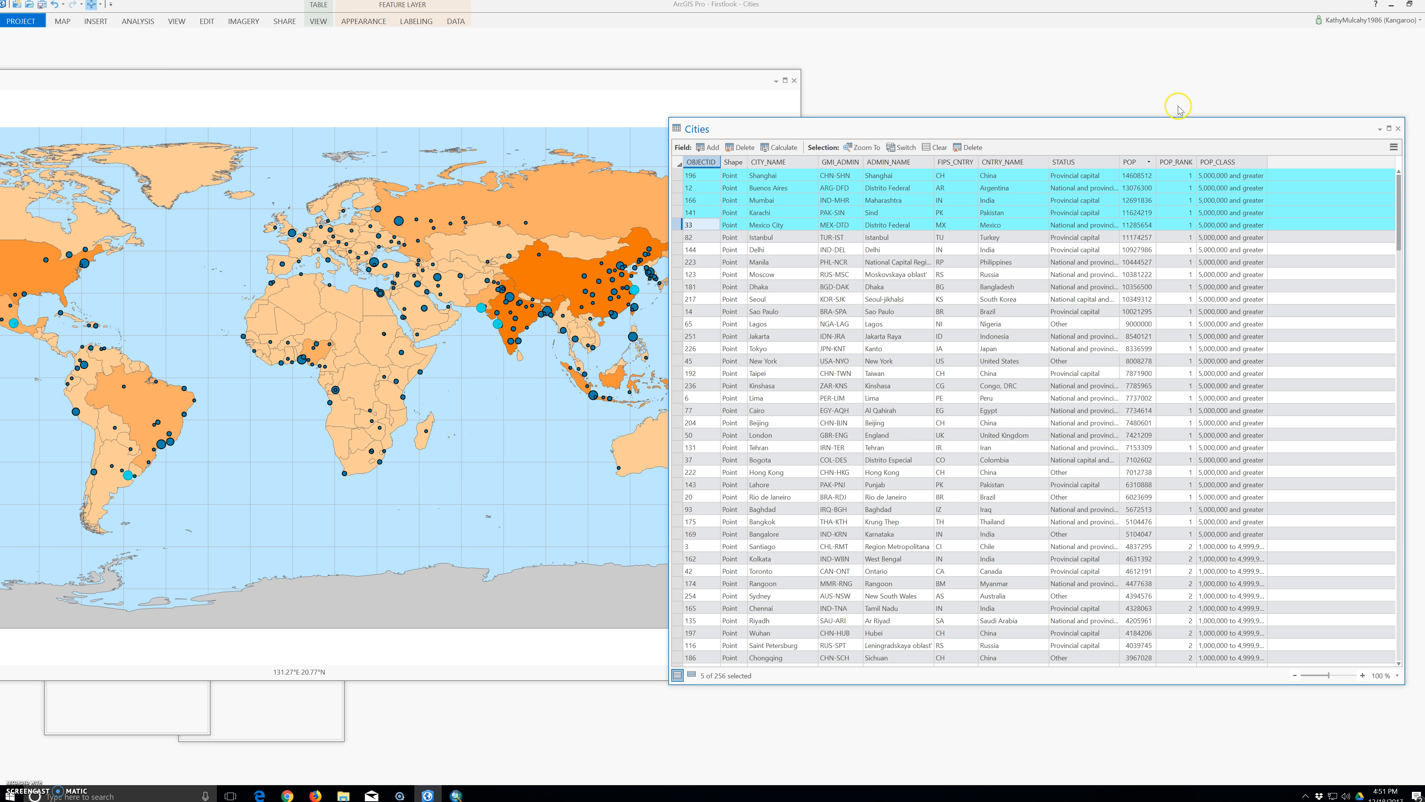
# Move the World map window fully into view and clear the selection in the Cities table
pyautogui.moveTo(276, 81); pyautogui.dragTo(499, 90)
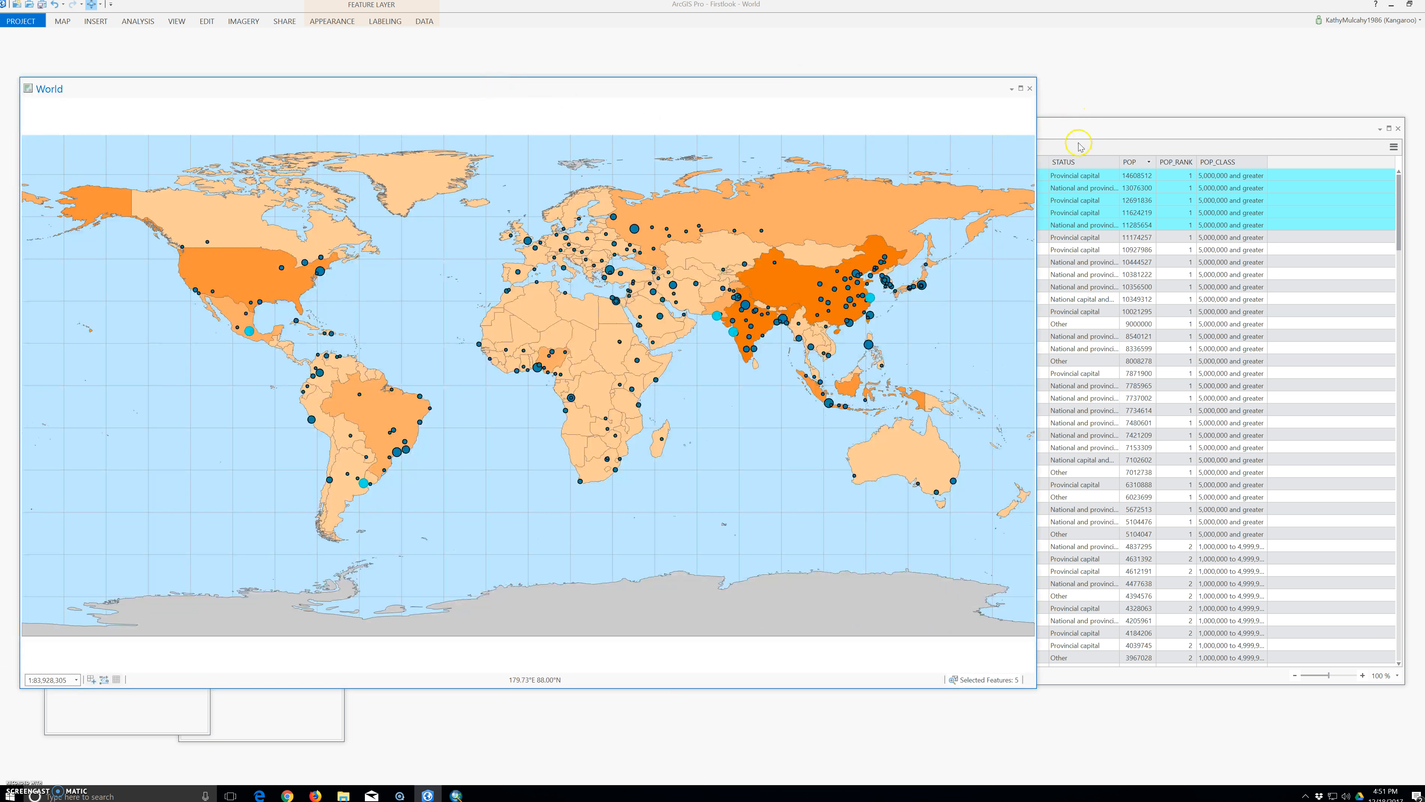
pyautogui.click(1086, 129)
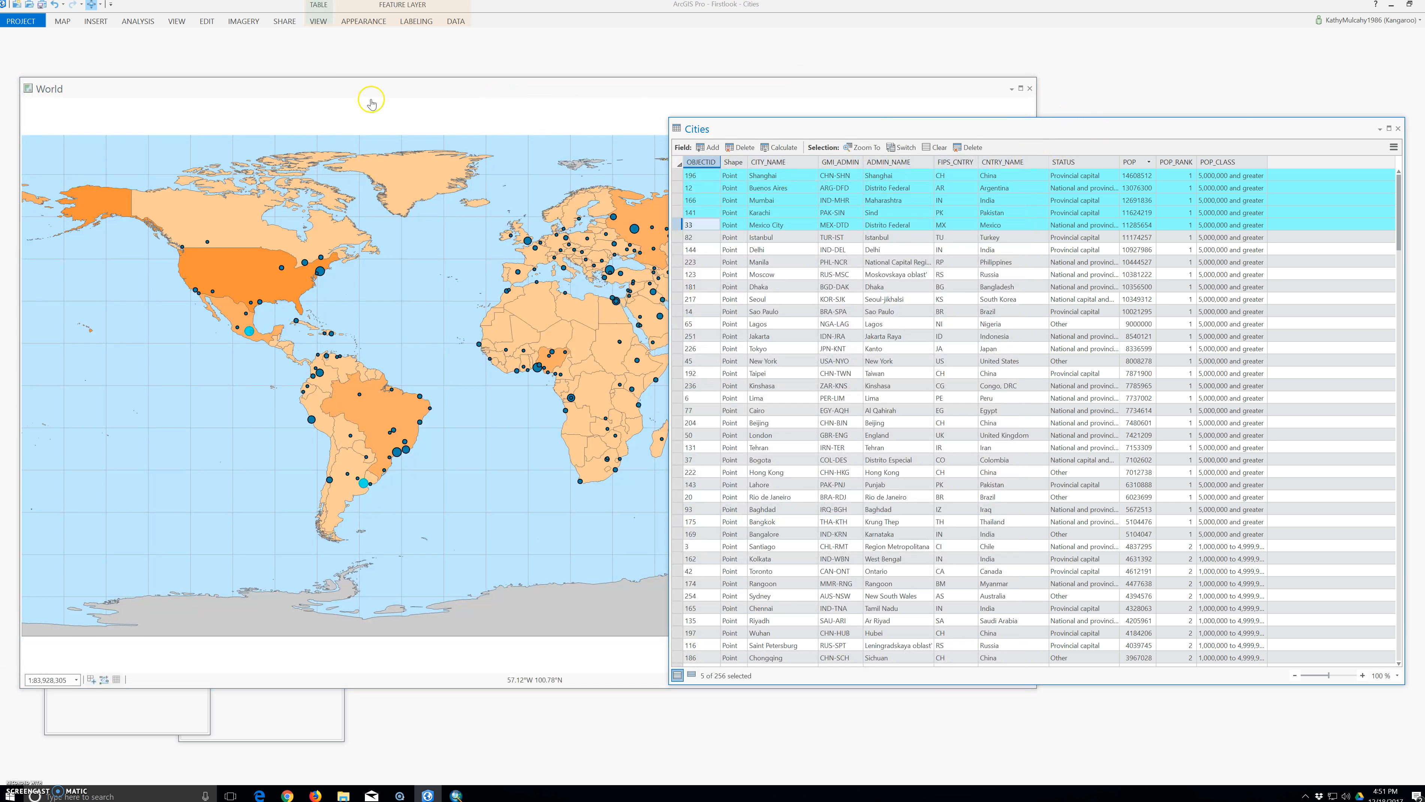
pyautogui.click(935, 148)
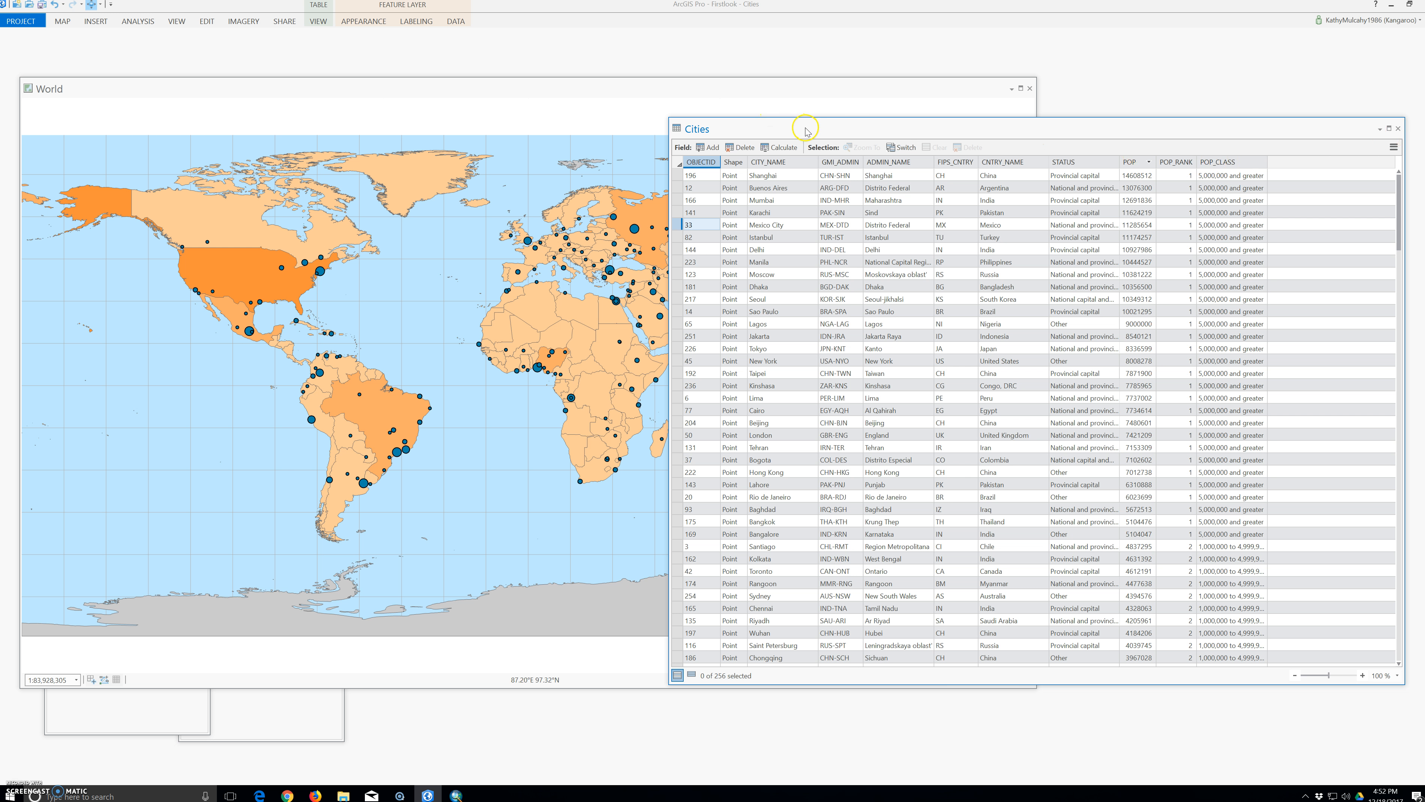
# Dock the Cities attribute table and float it again, and close it
pyautogui.doubleClick(744, 130)
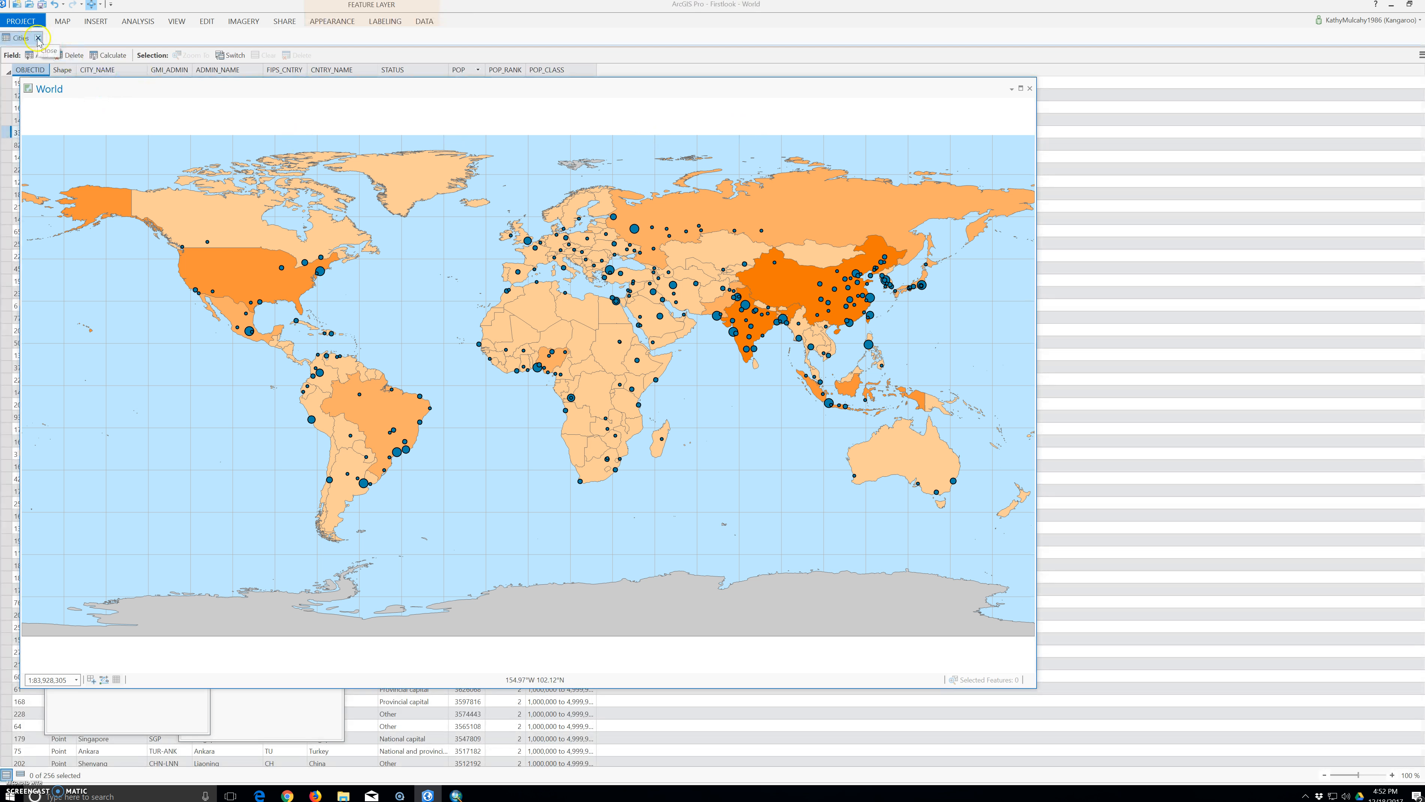
pyautogui.moveTo(17, 38); pyautogui.dragTo(1033, 93)
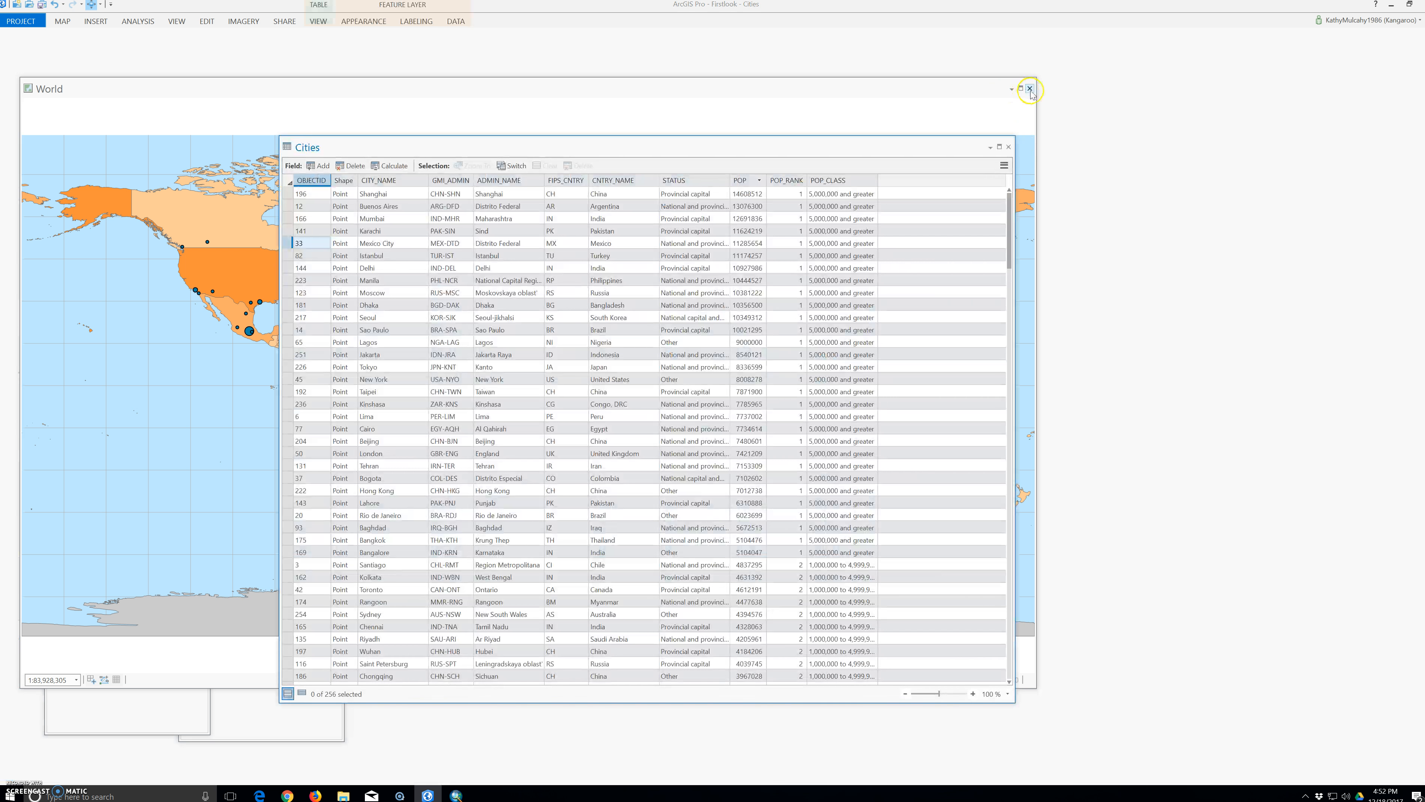
pyautogui.click(1008, 148)
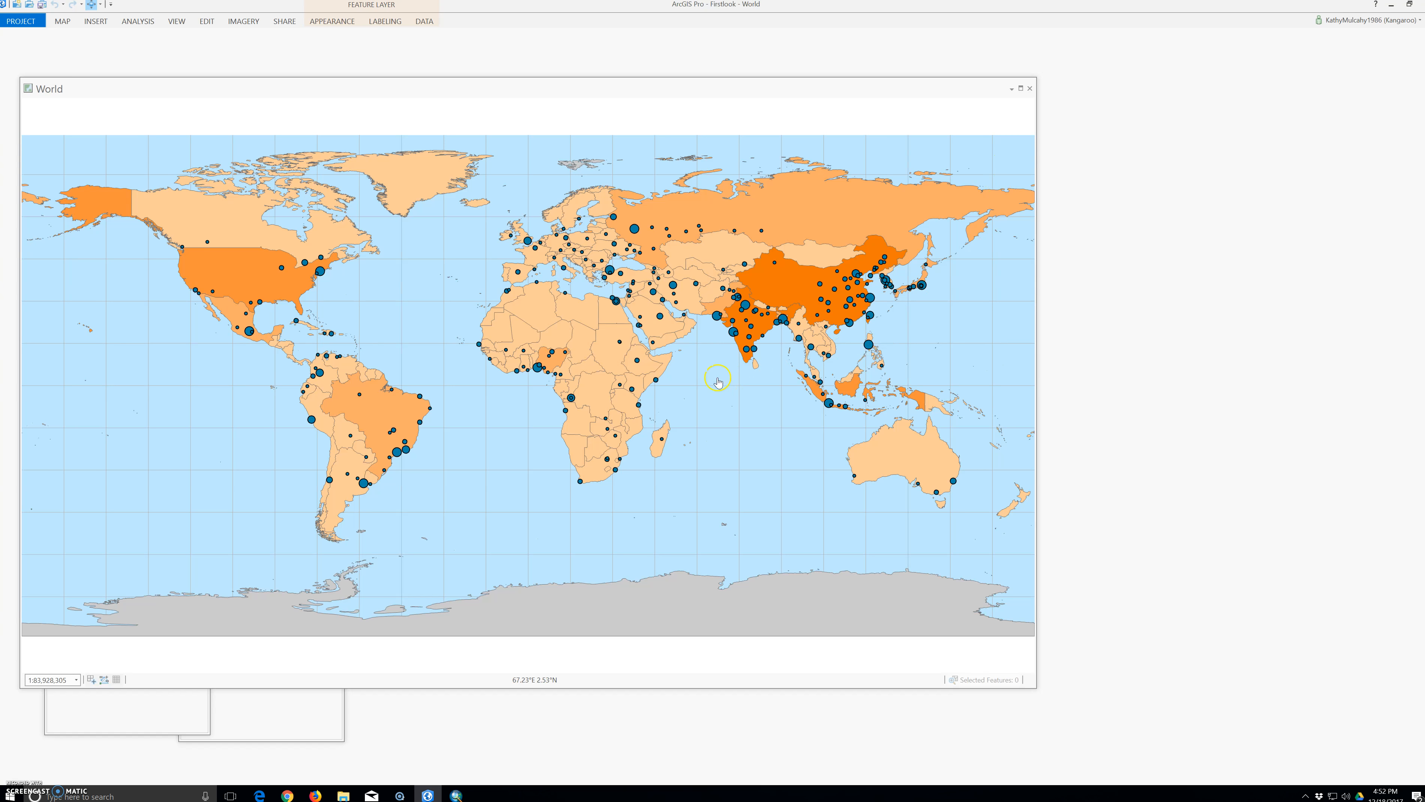
# View the attribute pop-up for New York on the World map and close it
pyautogui.click(298, 274)
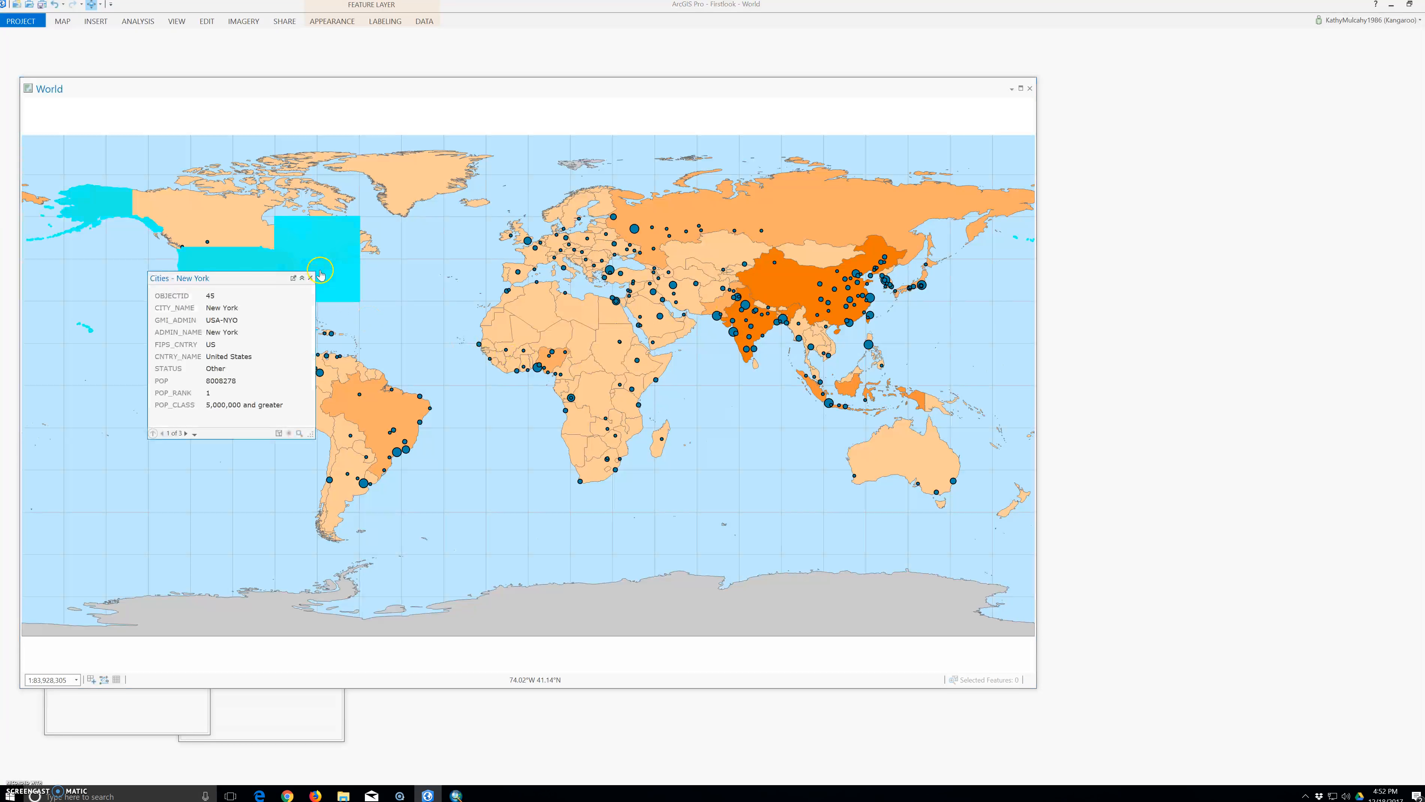
pyautogui.click(413, 299)
pyautogui.click(319, 273)
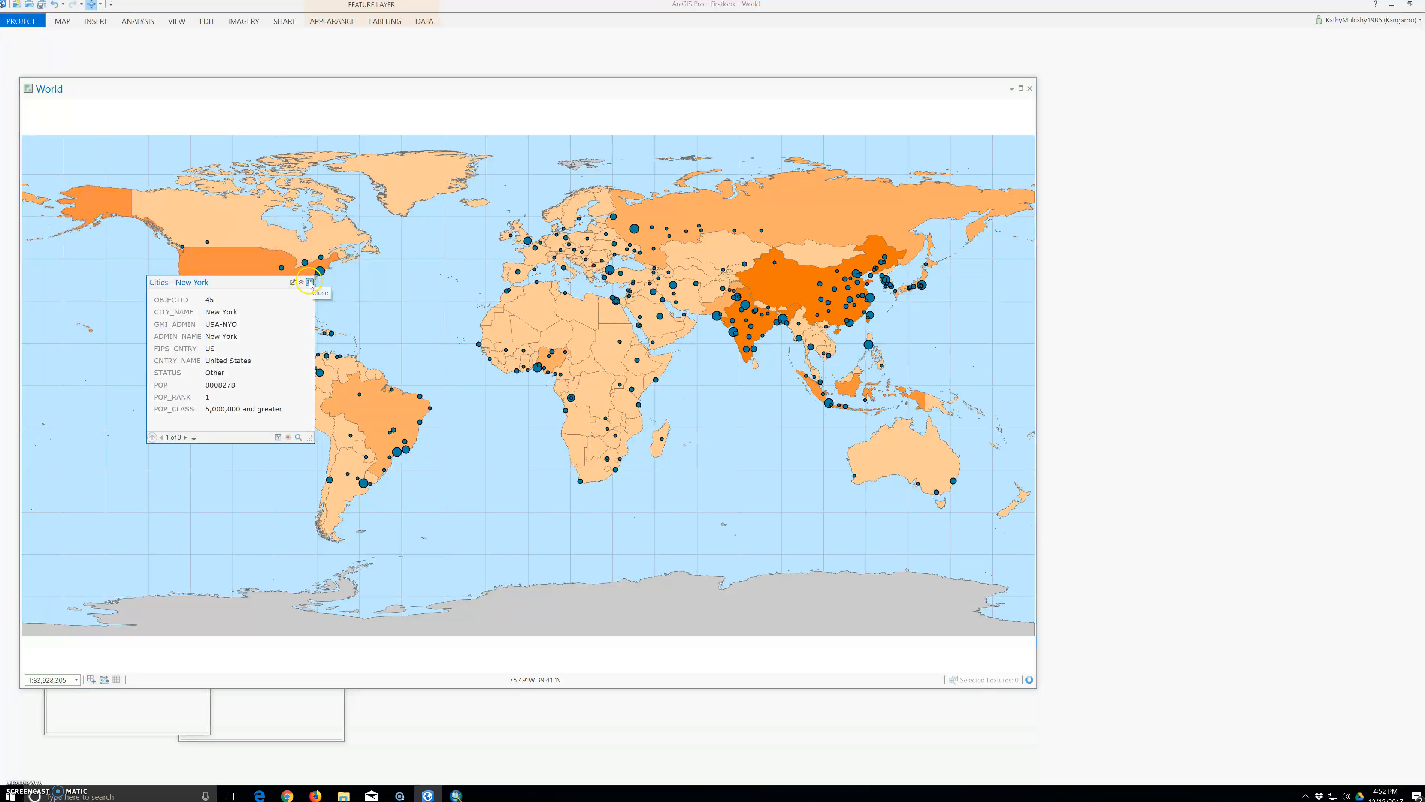
pyautogui.click(309, 282)
pyautogui.click(345, 318)
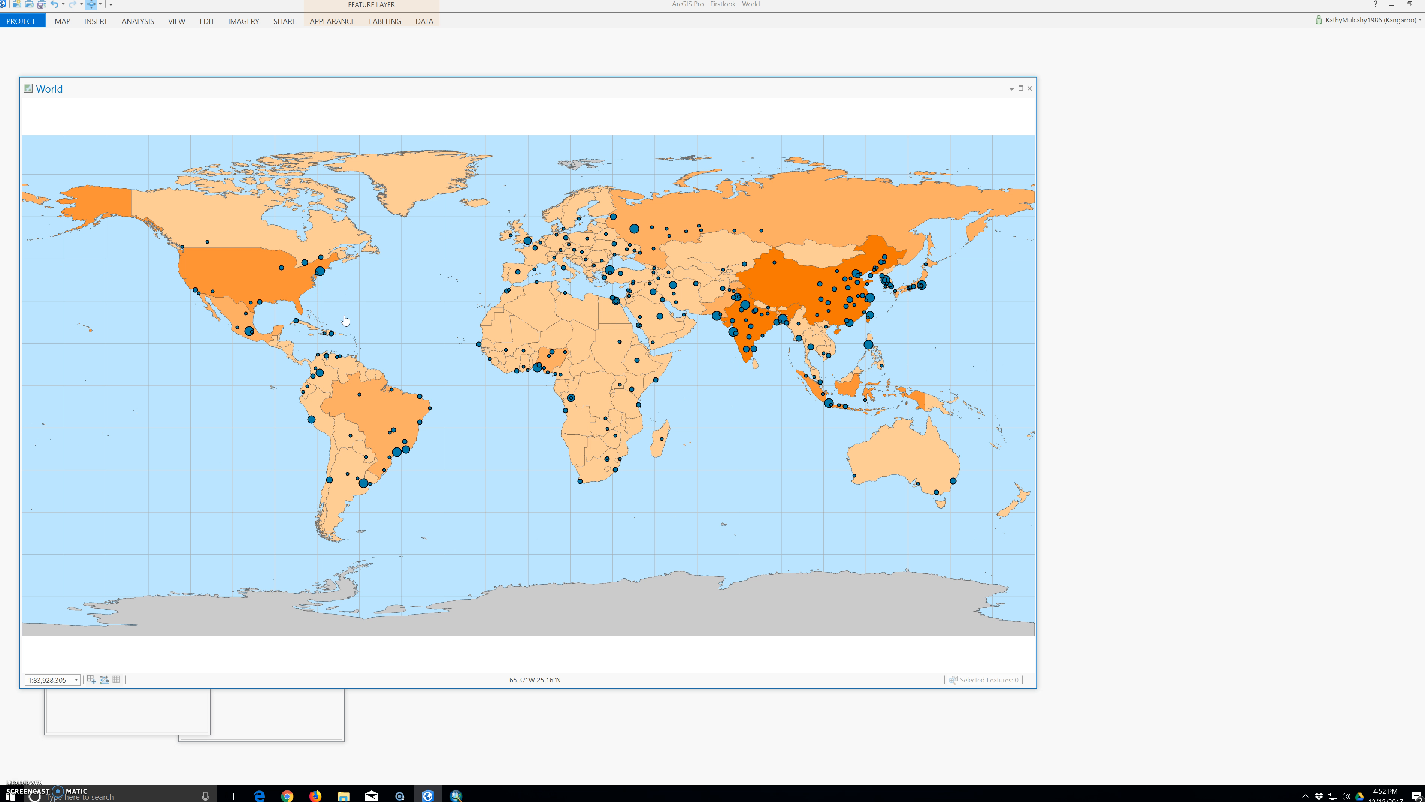
# Select the map features around Indonesia by rectangle with the Select tool
pyautogui.click(29, 16)
pyautogui.click(63, 21)
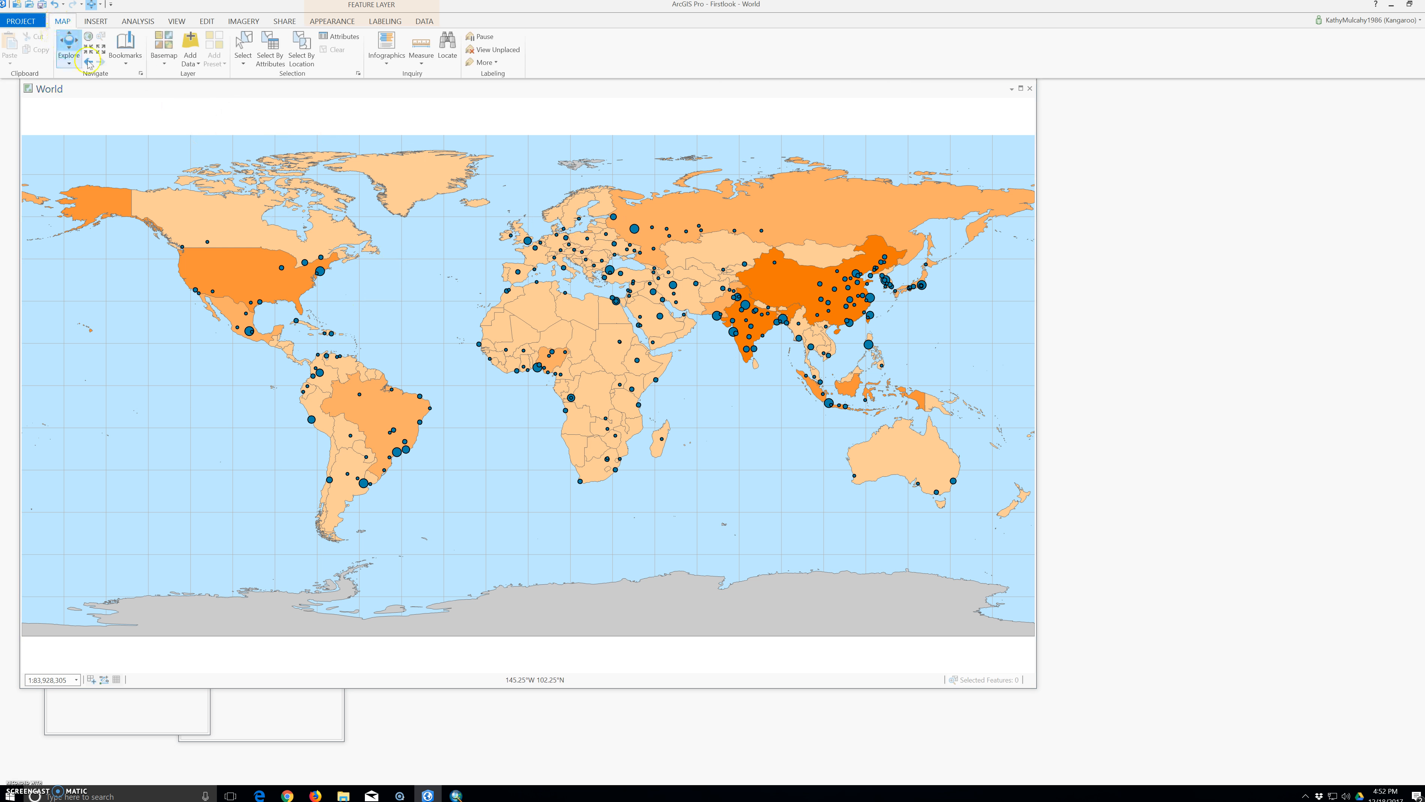
pyautogui.click(245, 70)
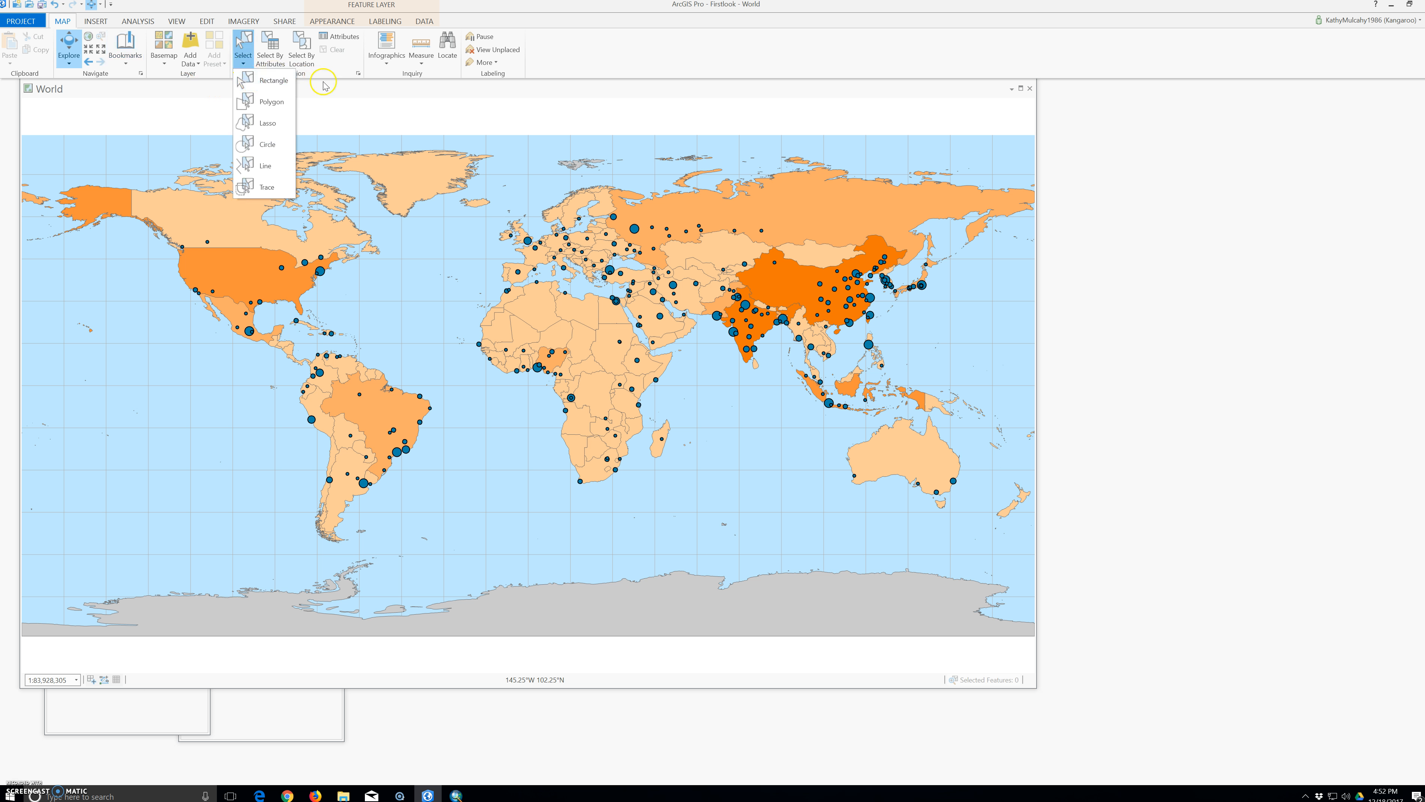
pyautogui.click(241, 45)
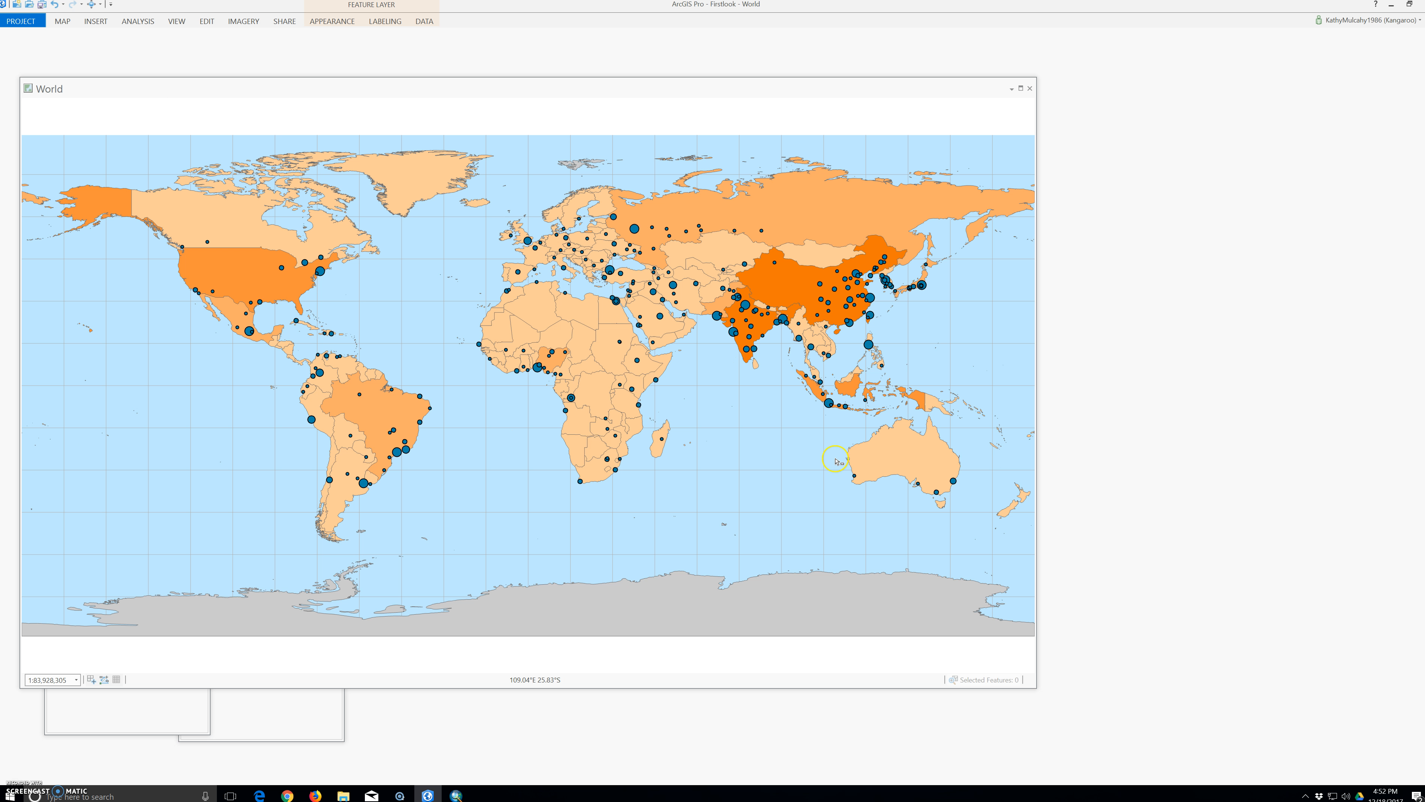
pyautogui.moveTo(789, 364)
pyautogui.mouseDown()
pyautogui.moveTo(835, 396)
pyautogui.moveTo(924, 413)
pyautogui.mouseUp()
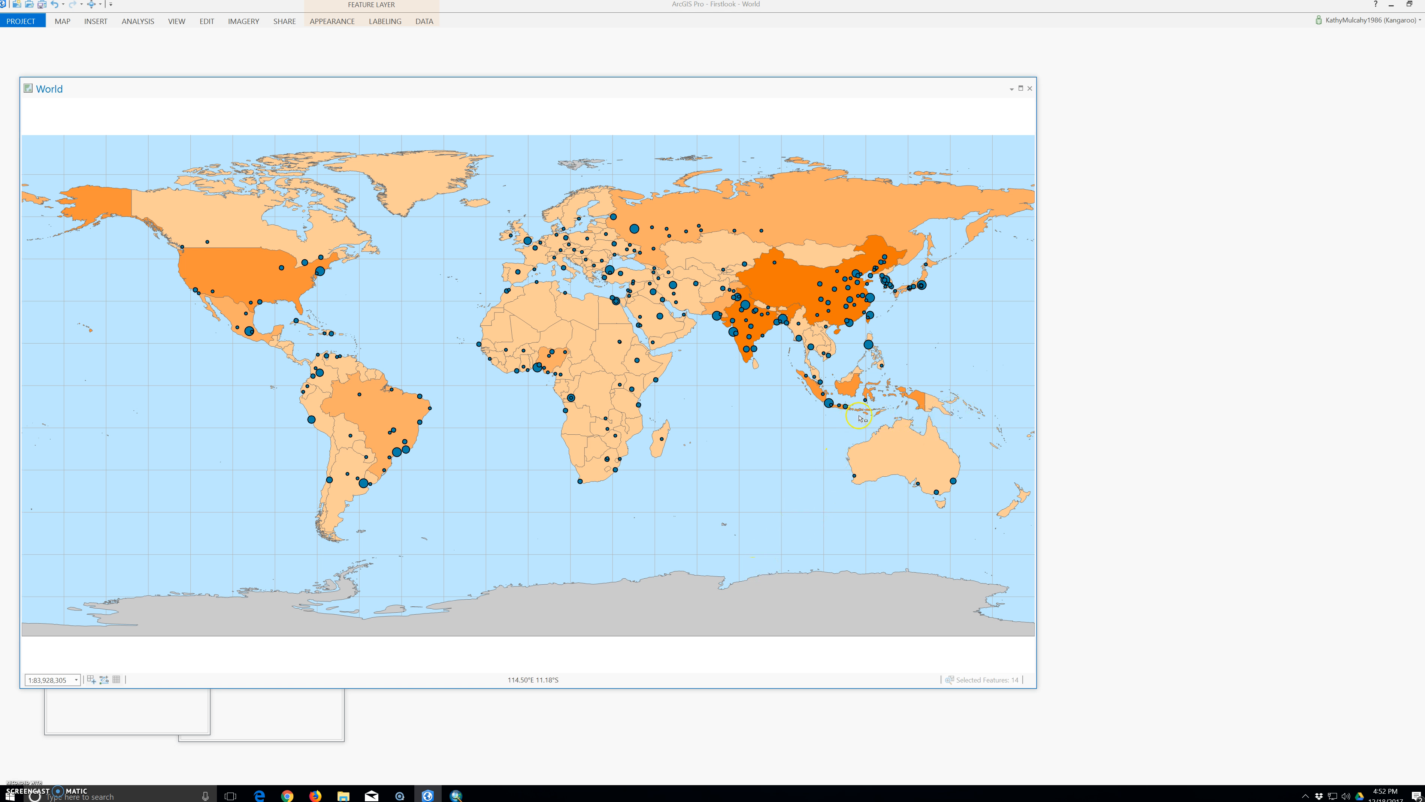
# Widen the World map window while inspecting the selected features up close, and clear the map selection
pyautogui.scroll(5, 876, 413)
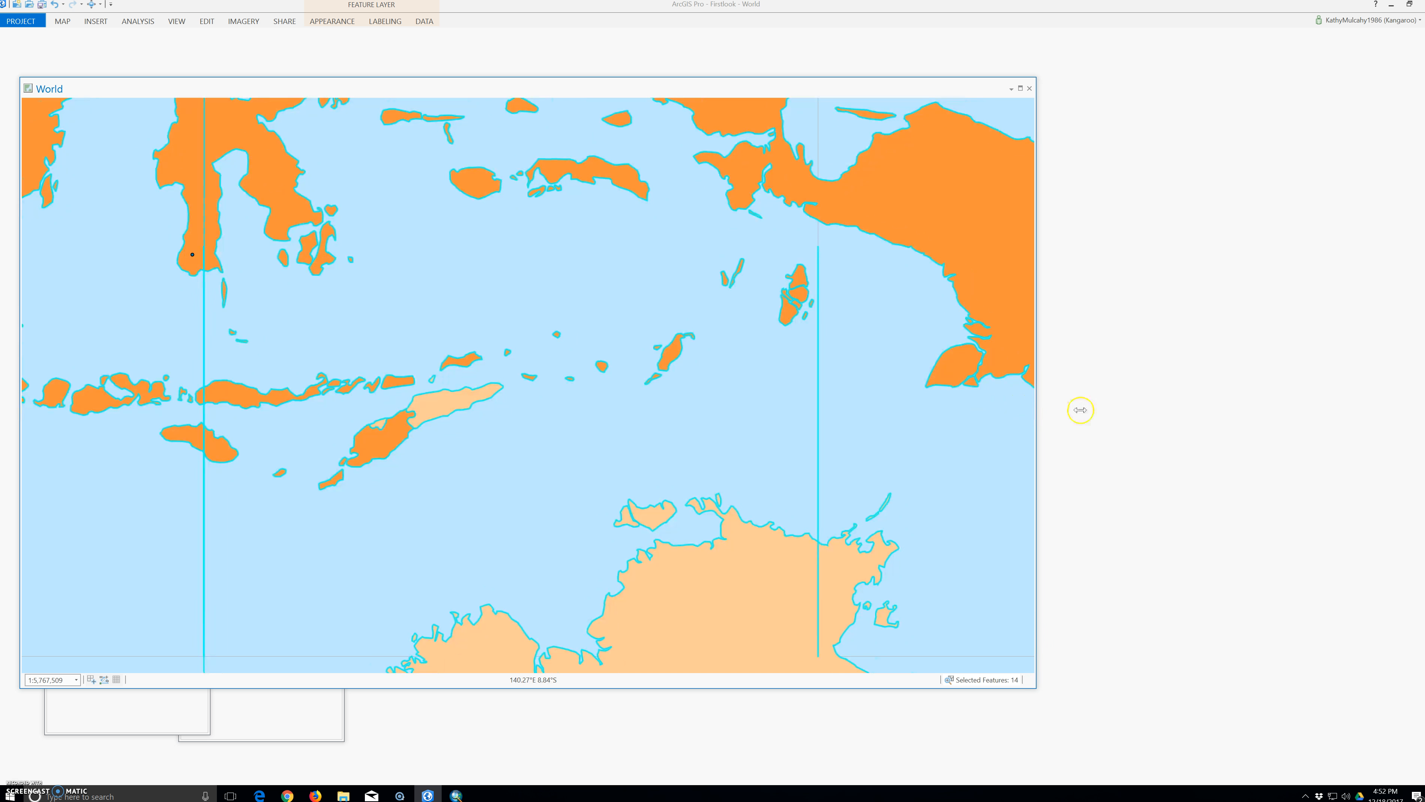
pyautogui.moveTo(1056, 405); pyautogui.dragTo(1179, 415)
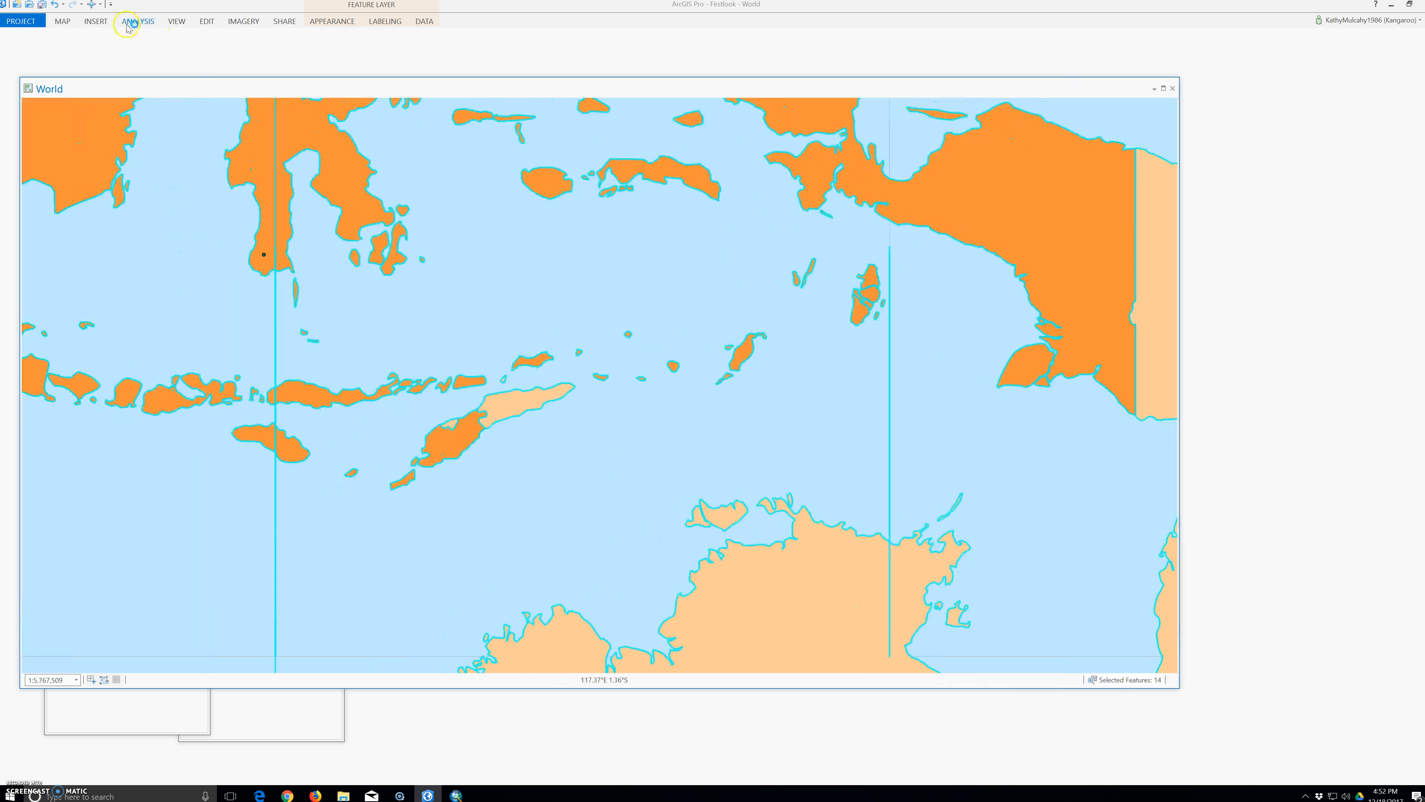
pyautogui.click(67, 22)
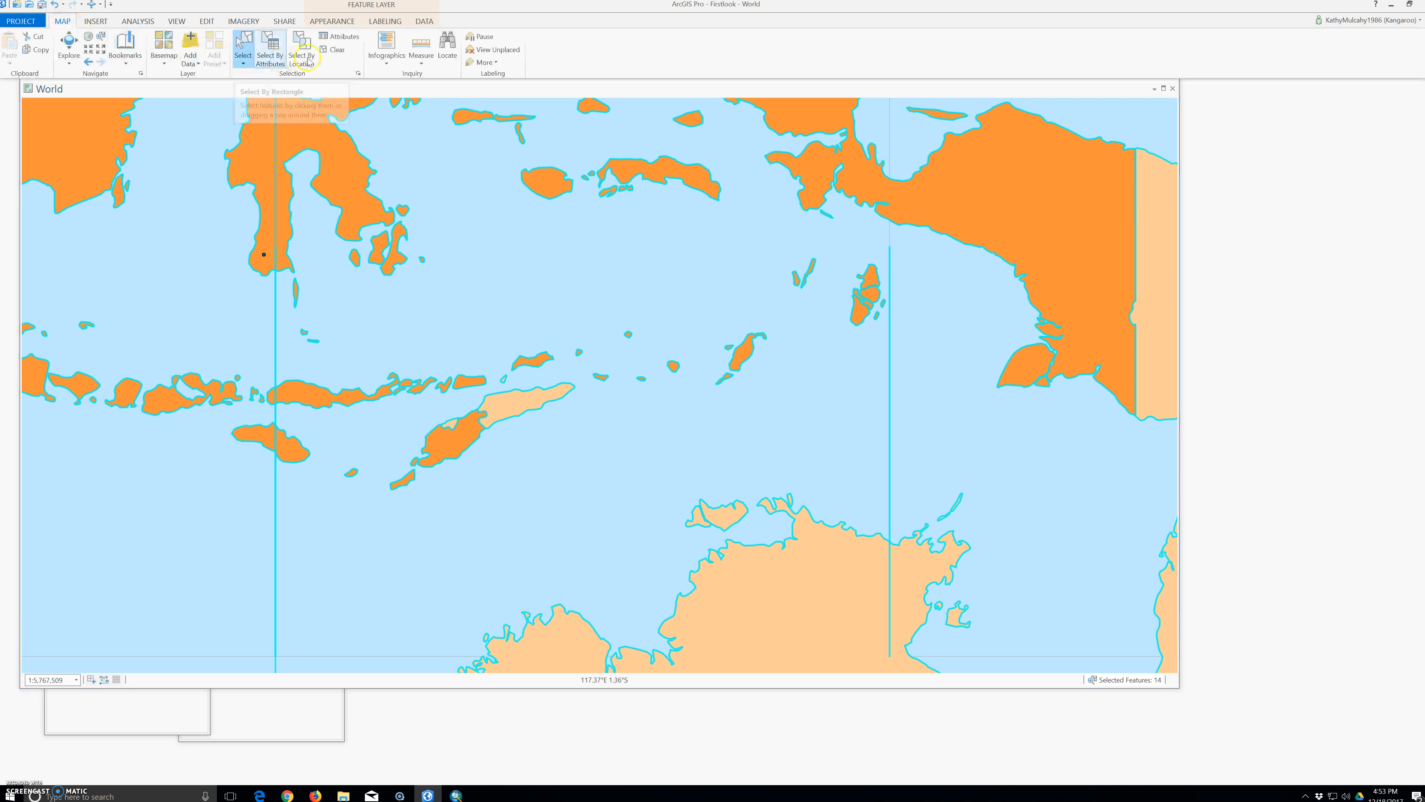
pyautogui.click(334, 50)
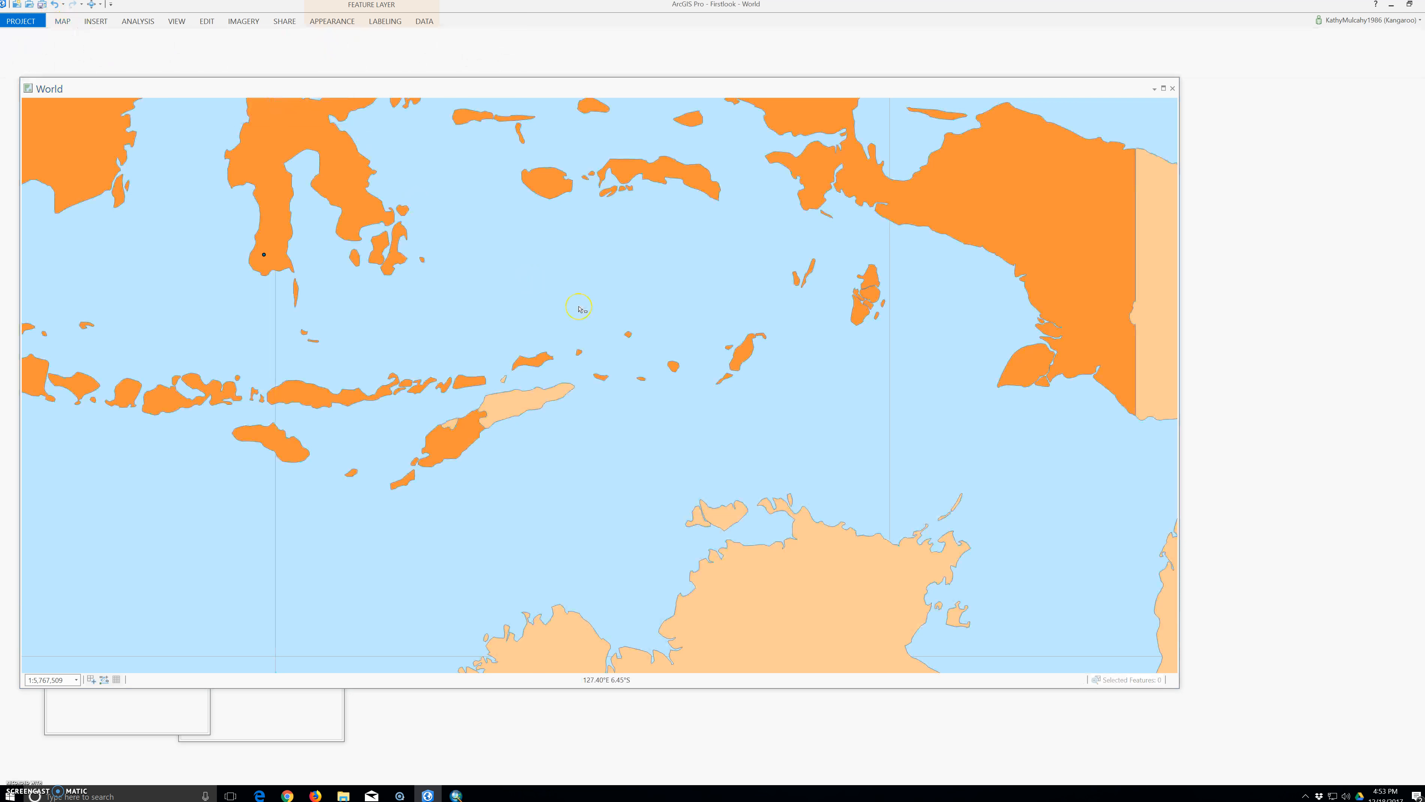
# Select Papua New Guinea on the map north of Australia, and clear the selection
pyautogui.scroll(-3, 583, 308)
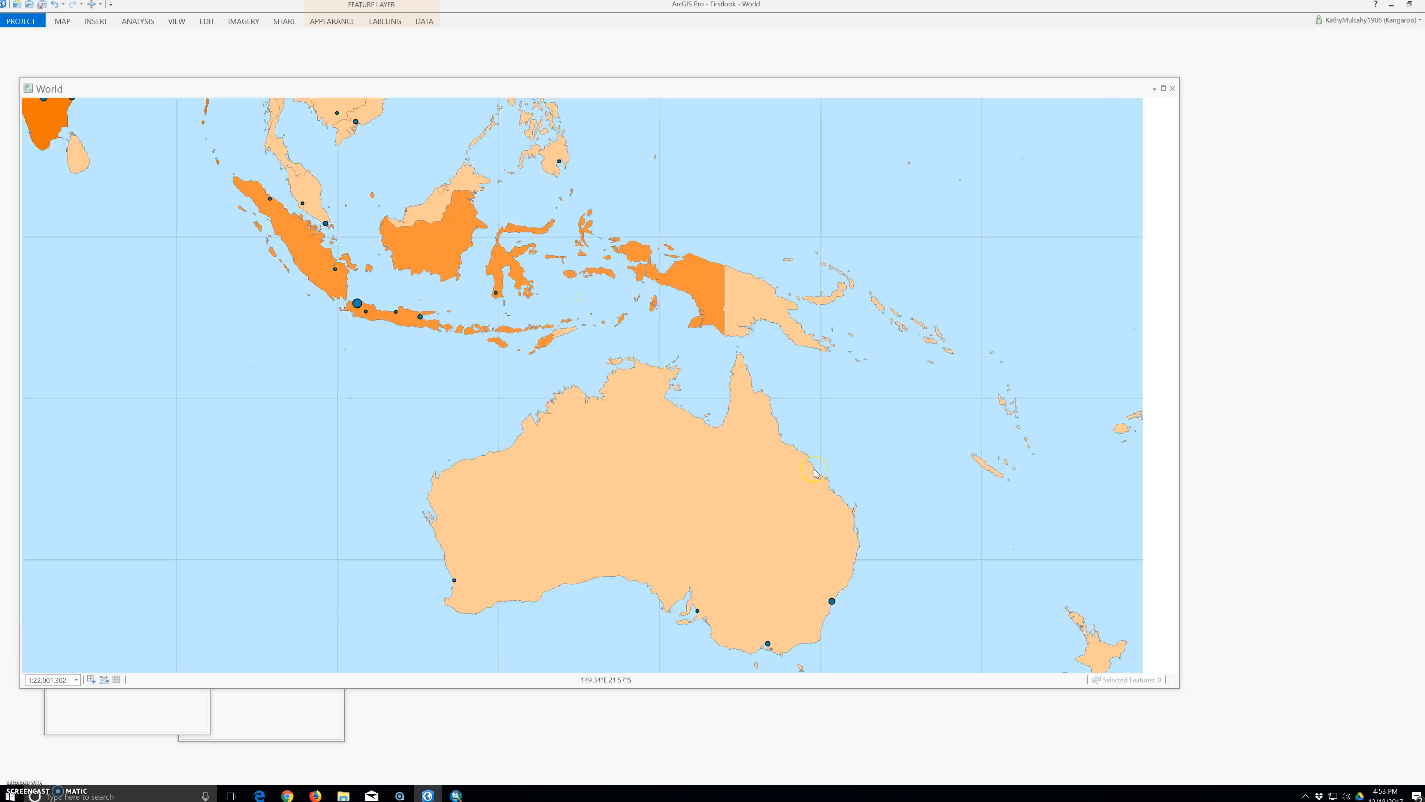
pyautogui.click(812, 496)
pyautogui.click(813, 482)
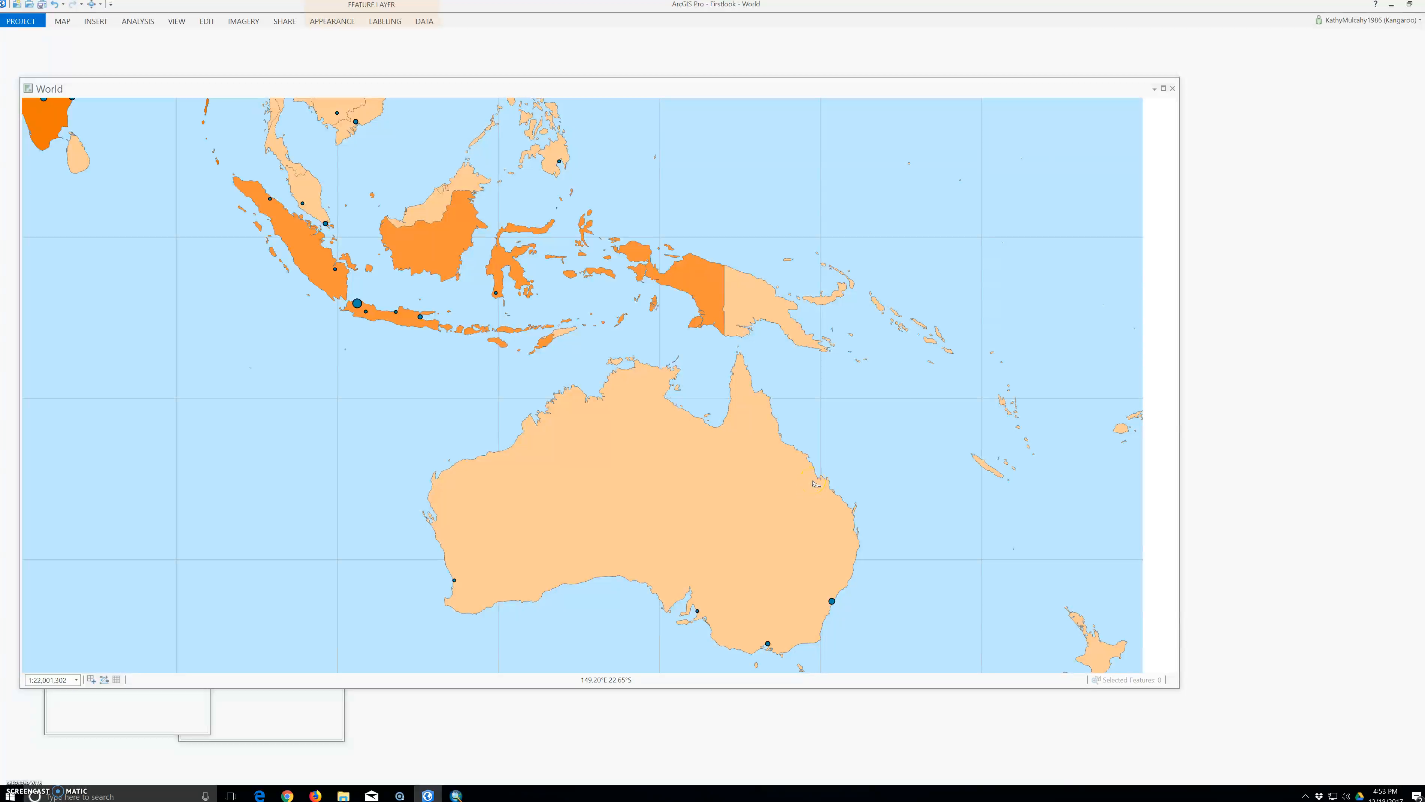
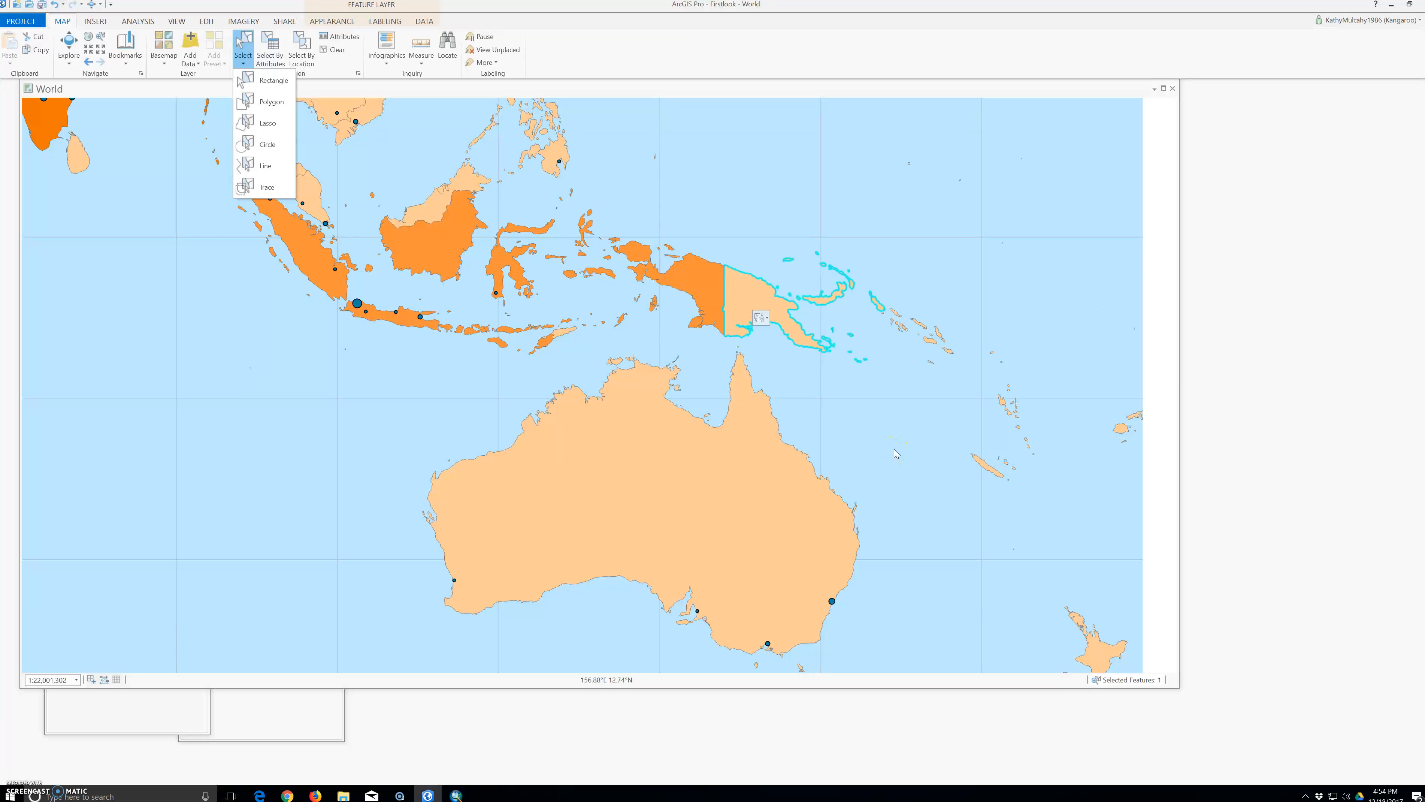
pyautogui.click(337, 50)
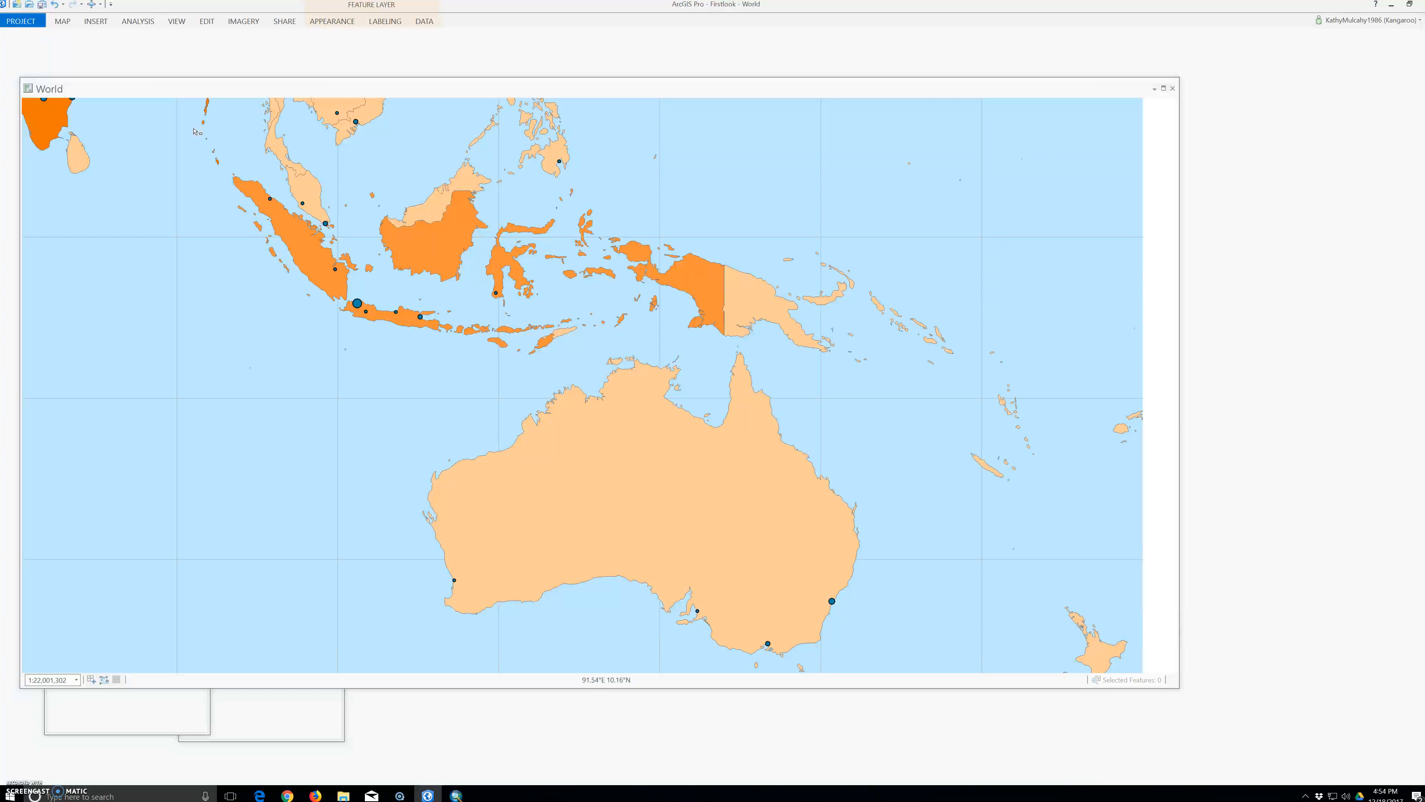
# Zoom the World map to its full extent
pyautogui.click(61, 23)
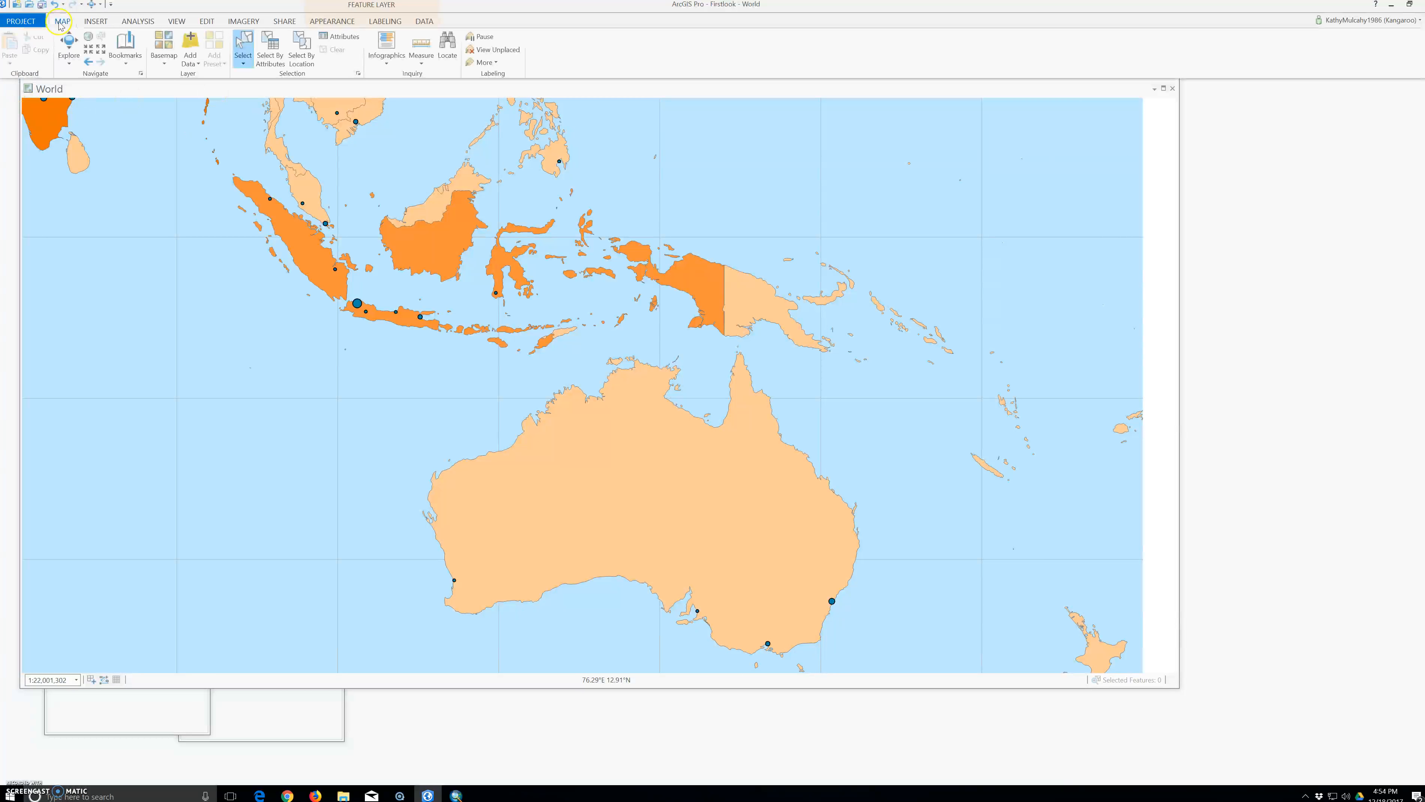
pyautogui.click(89, 37)
pyautogui.click(89, 38)
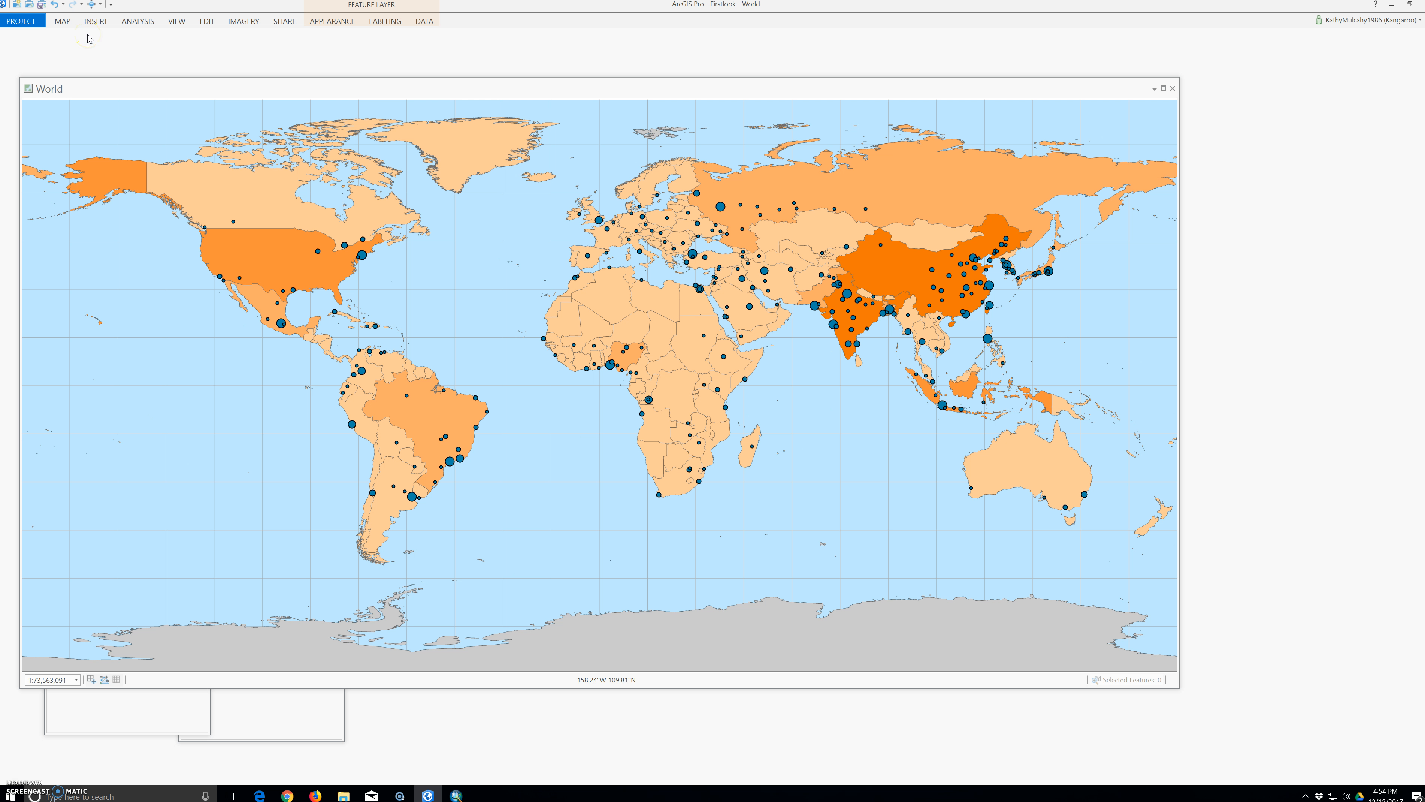
# Move the World map window off the Contents pane and select the Cities layer
pyautogui.click(441, 132)
pyautogui.moveTo(92, 87); pyautogui.dragTo(298, 102)
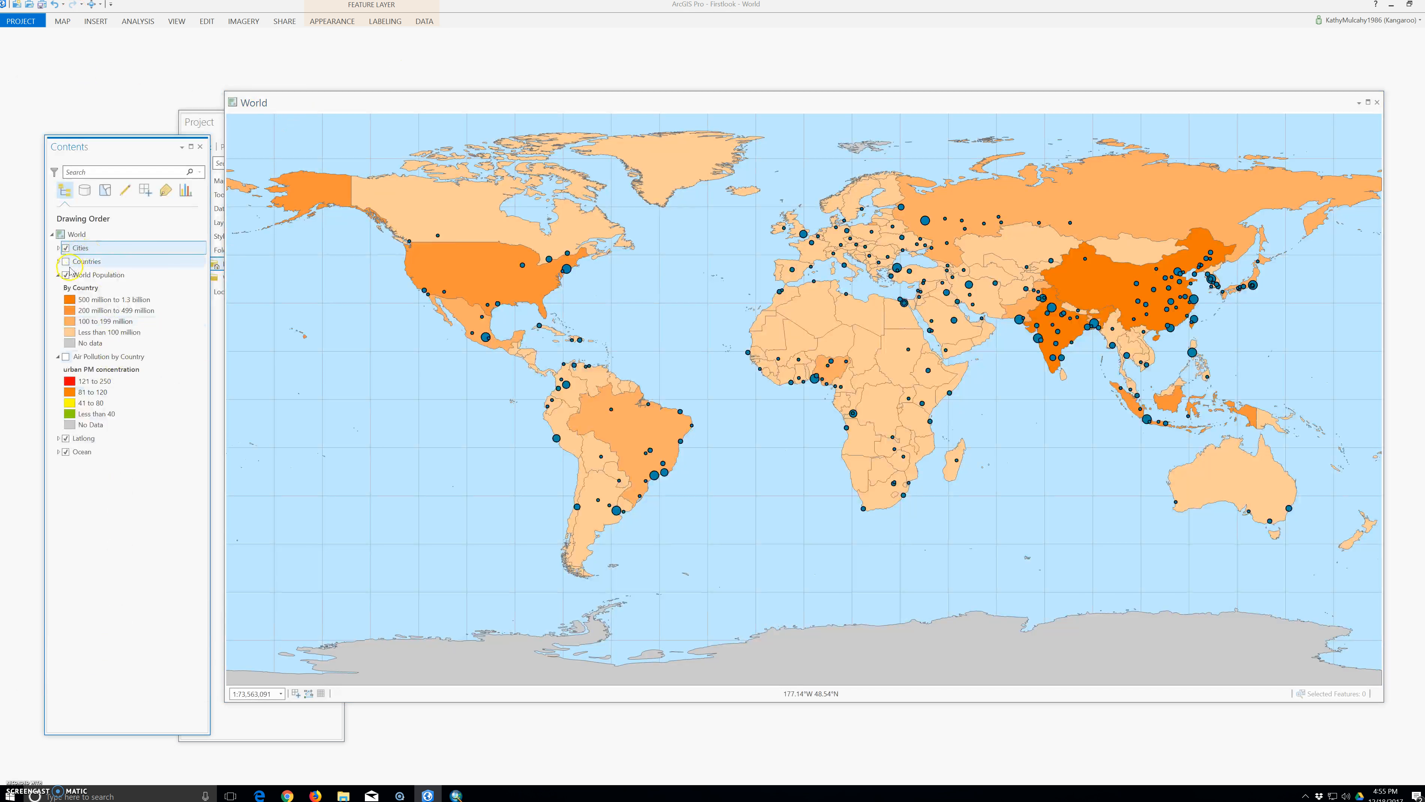
pyautogui.click(82, 248)
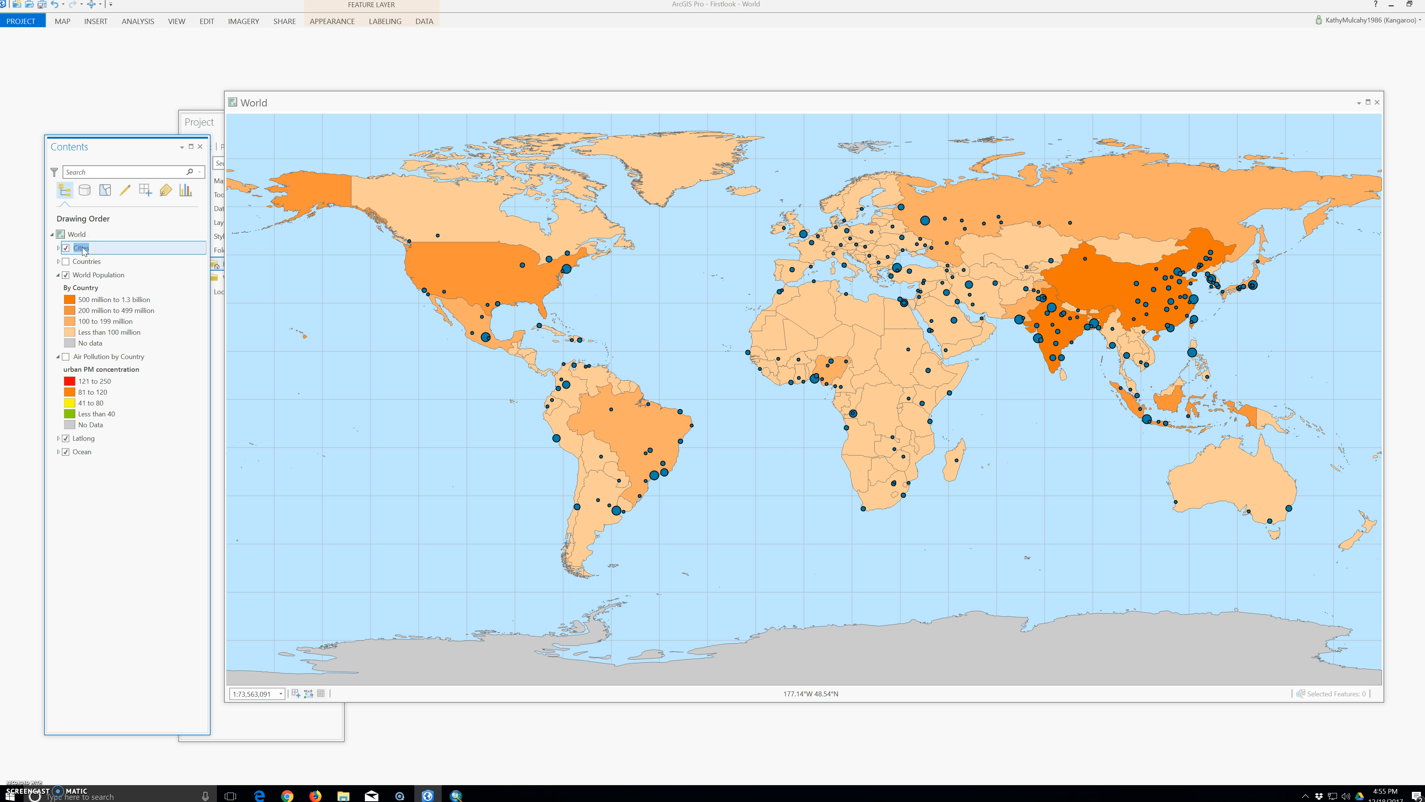
# Look over the symbology types available for drawing the Cities layer and dismiss the list
pyautogui.click(333, 22)
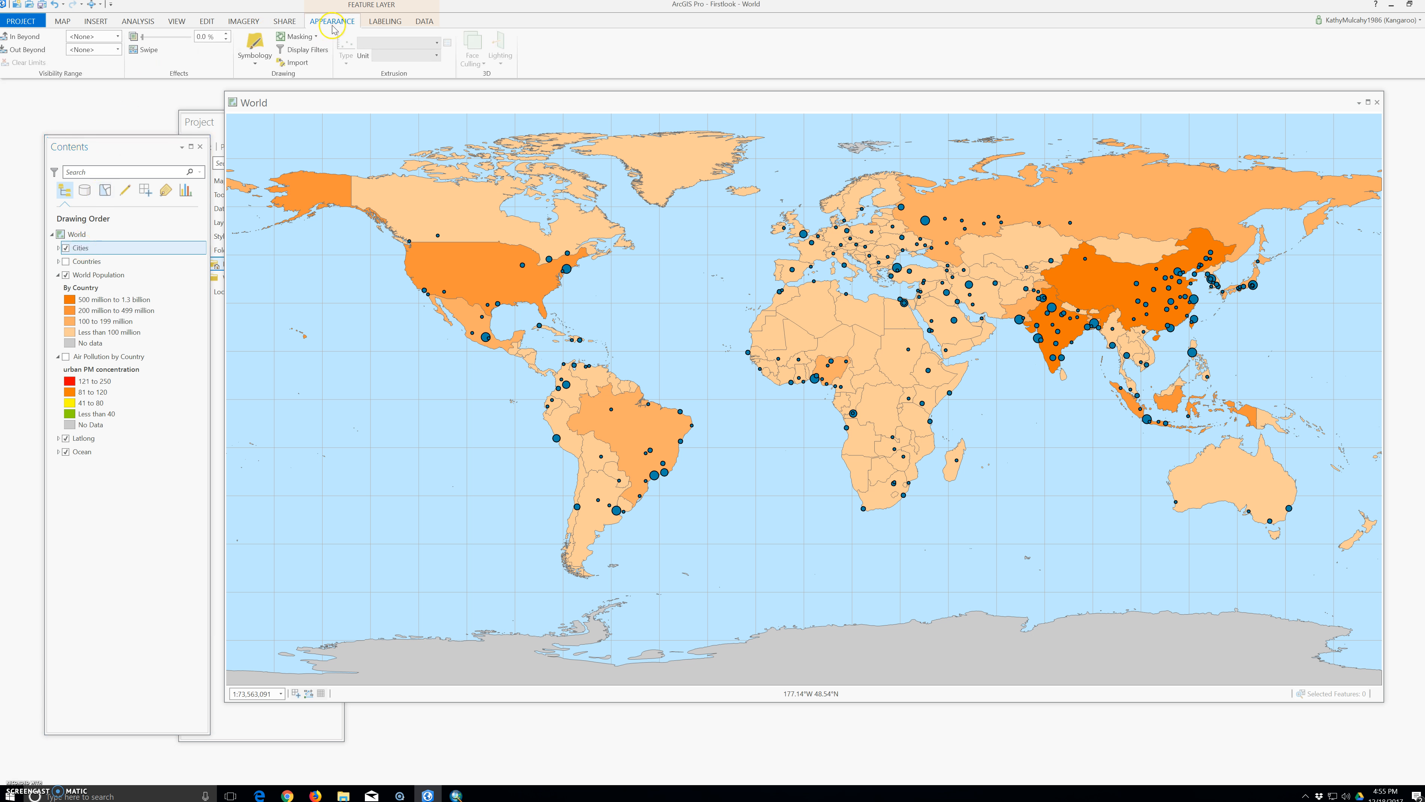
pyautogui.click(258, 63)
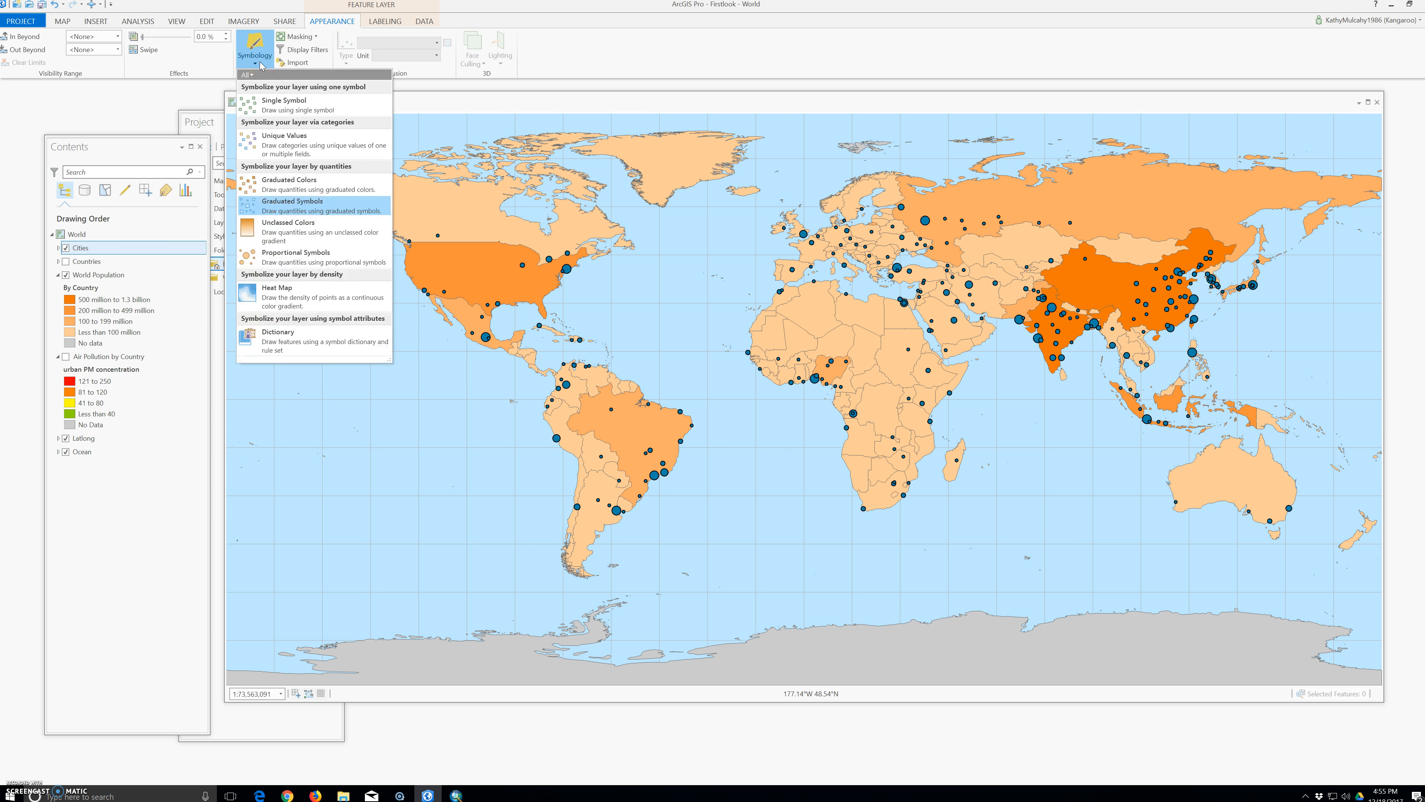
pyautogui.click(251, 61)
# Review the categories in the Cities layer's properties and close the dialog without changes
pyautogui.rightClick(78, 253)
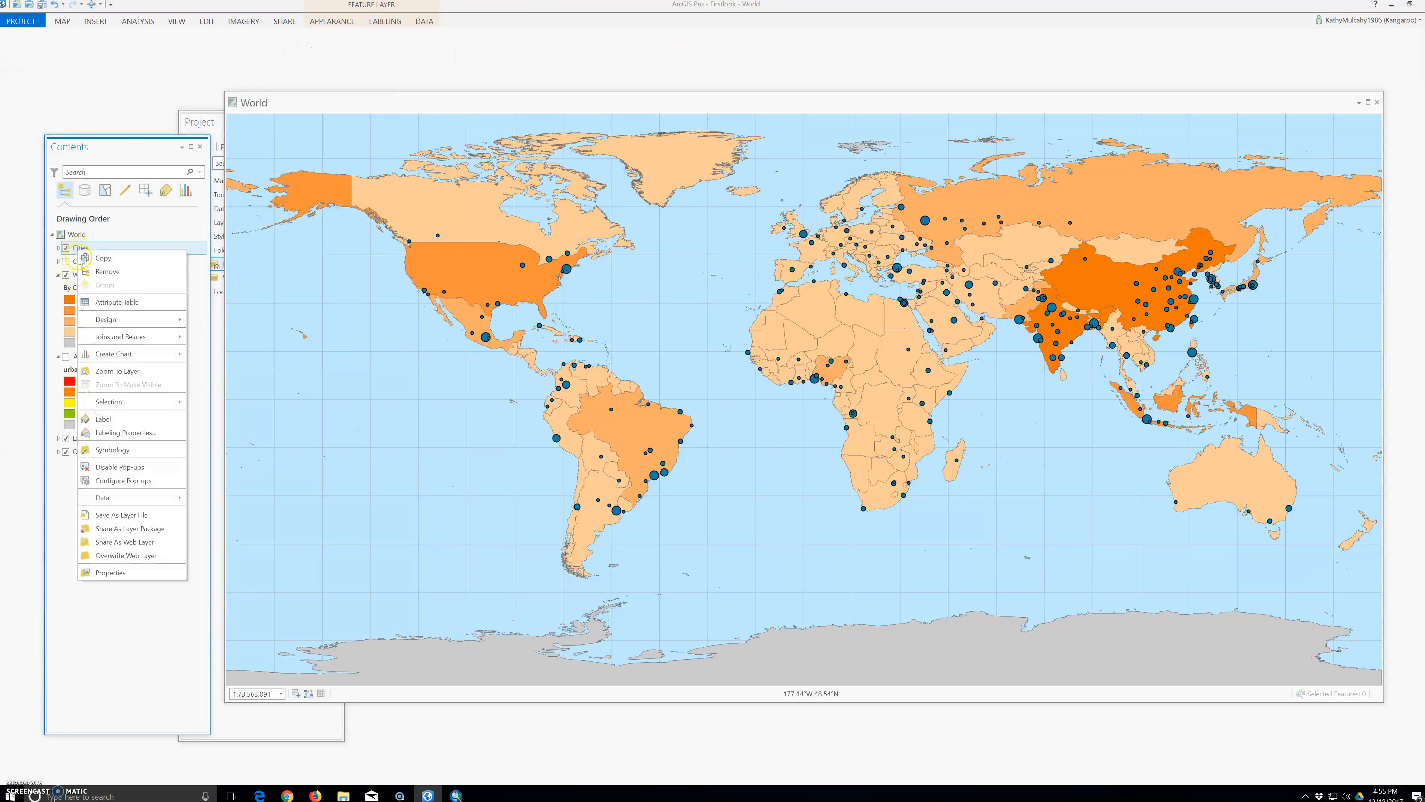
pyautogui.click(115, 574)
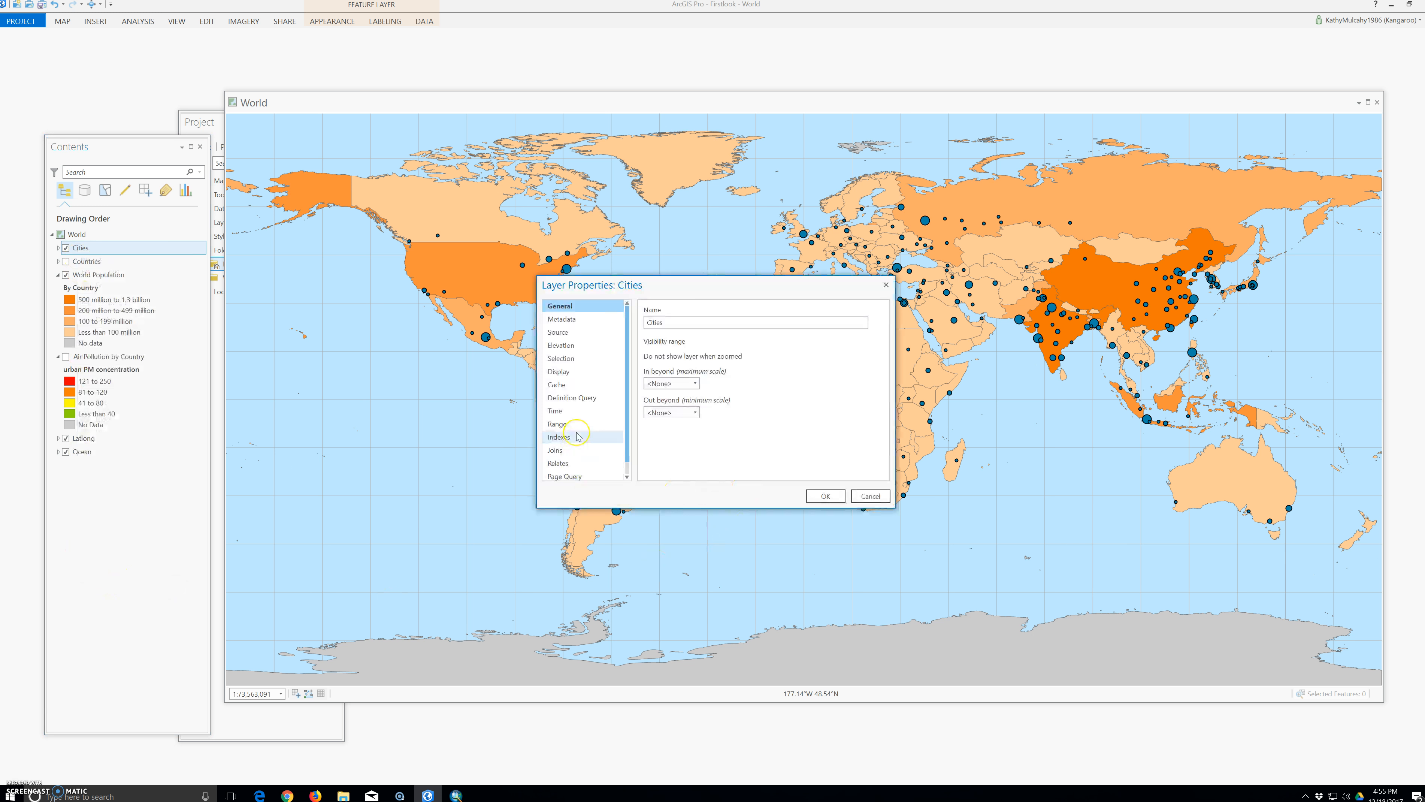
pyautogui.scroll(-1, 578, 437)
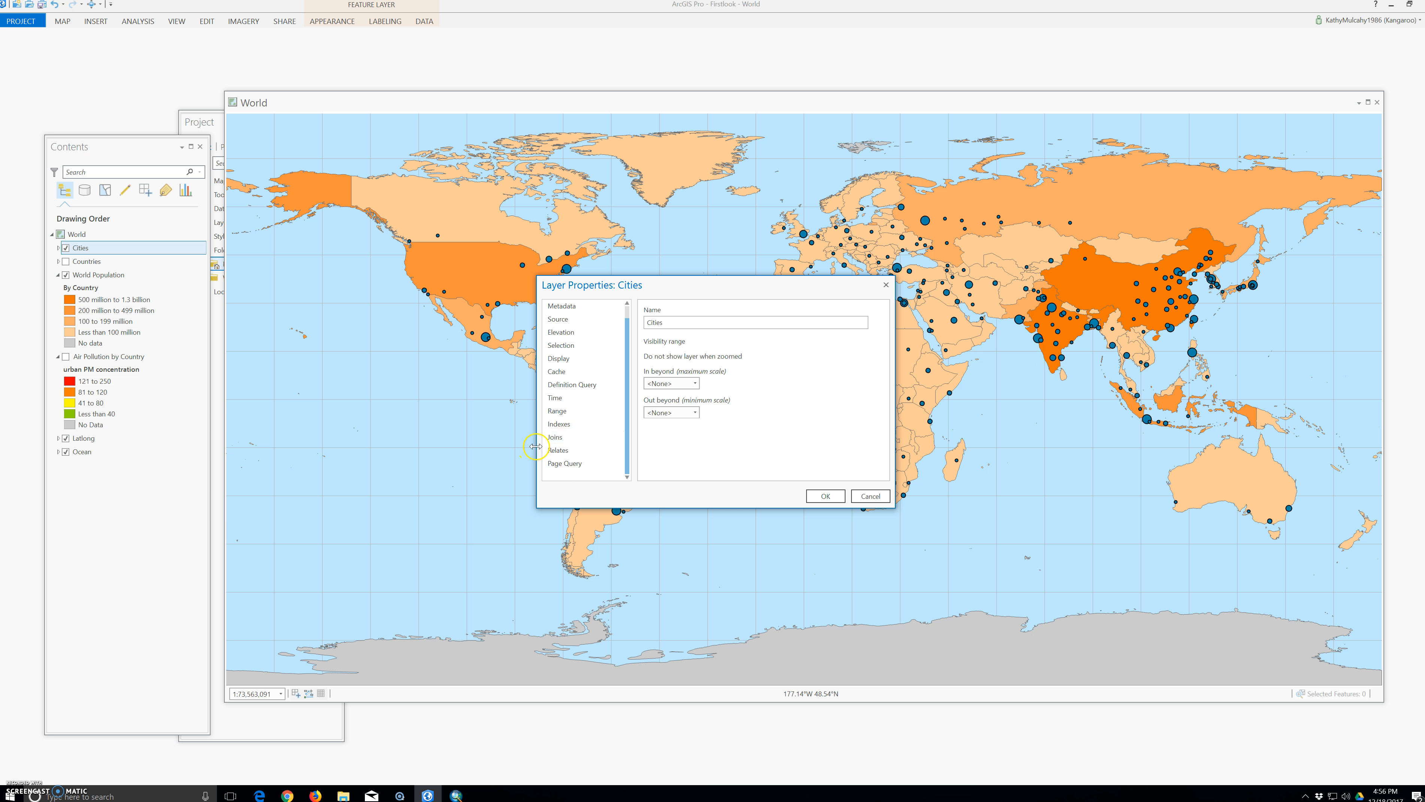
pyautogui.click(597, 462)
pyautogui.click(875, 475)
pyautogui.click(871, 496)
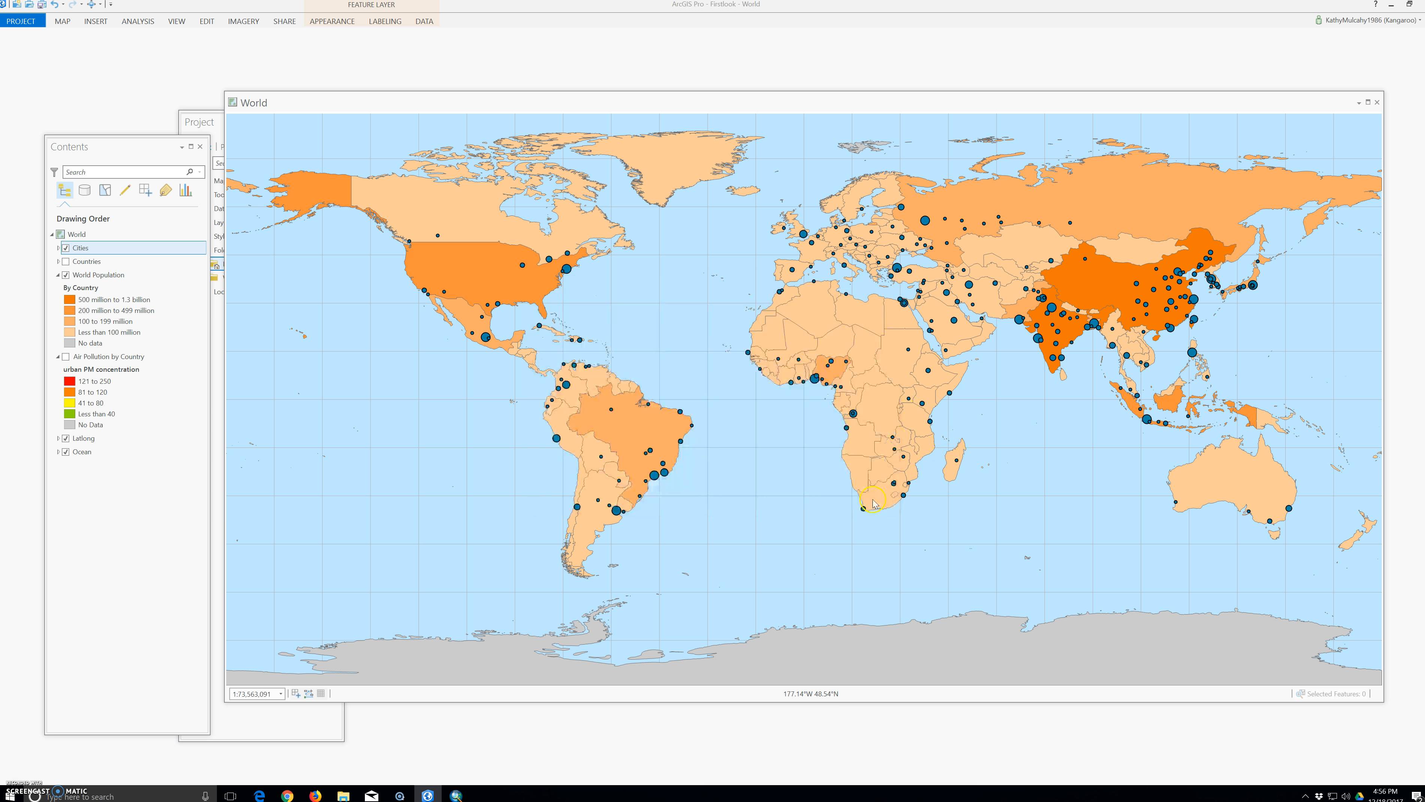
# Review the general properties of the World map and close the dialog without changes
pyautogui.rightClick(76, 239)
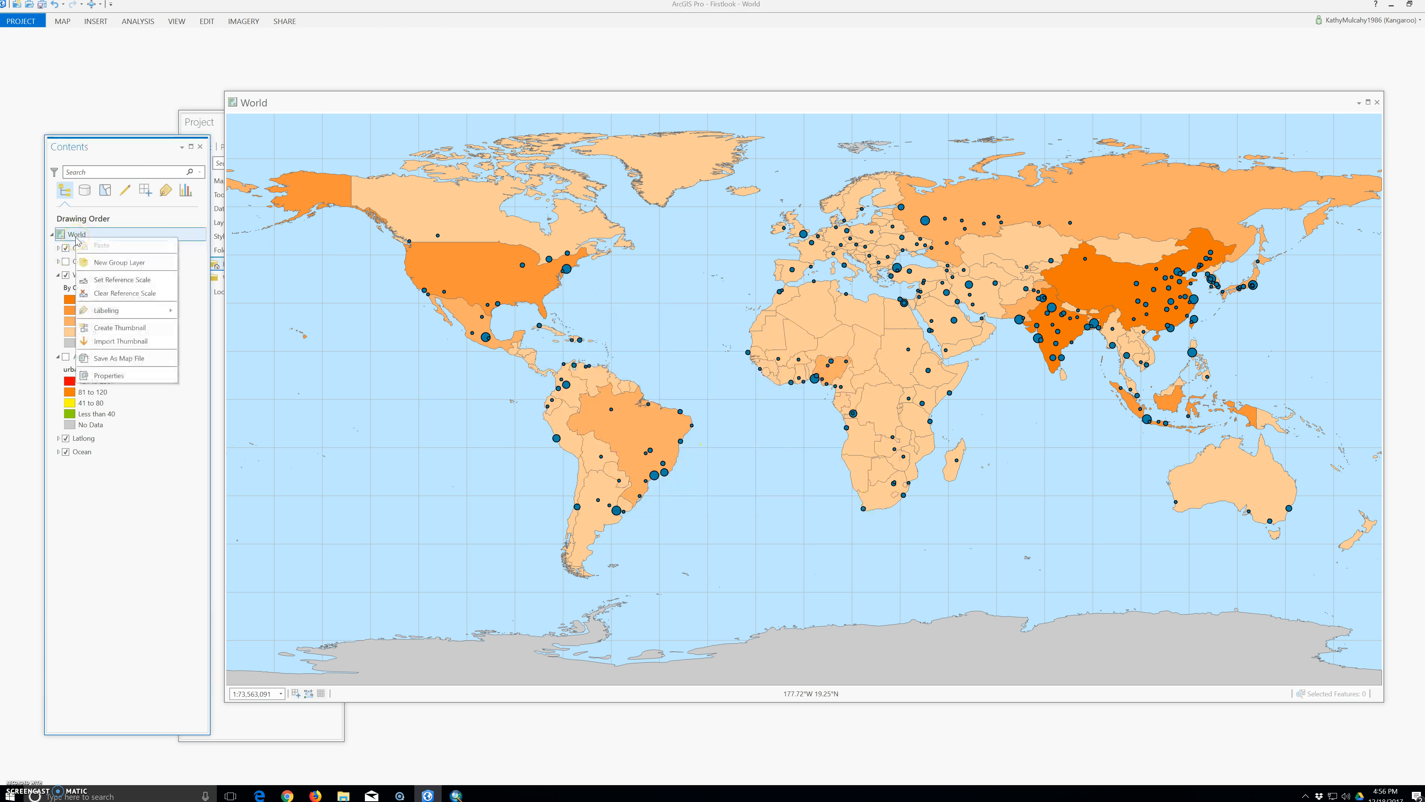
pyautogui.click(109, 375)
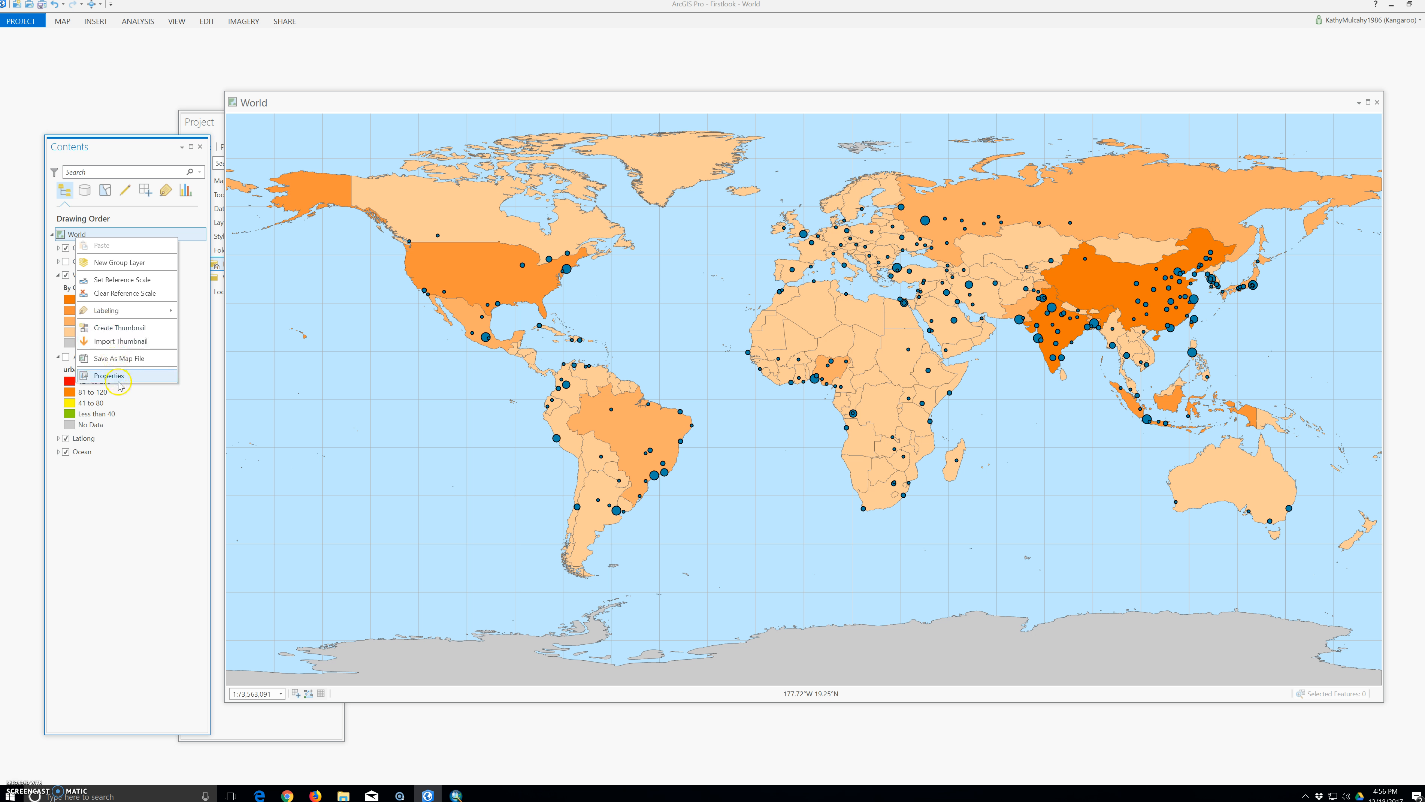
pyautogui.click(613, 429)
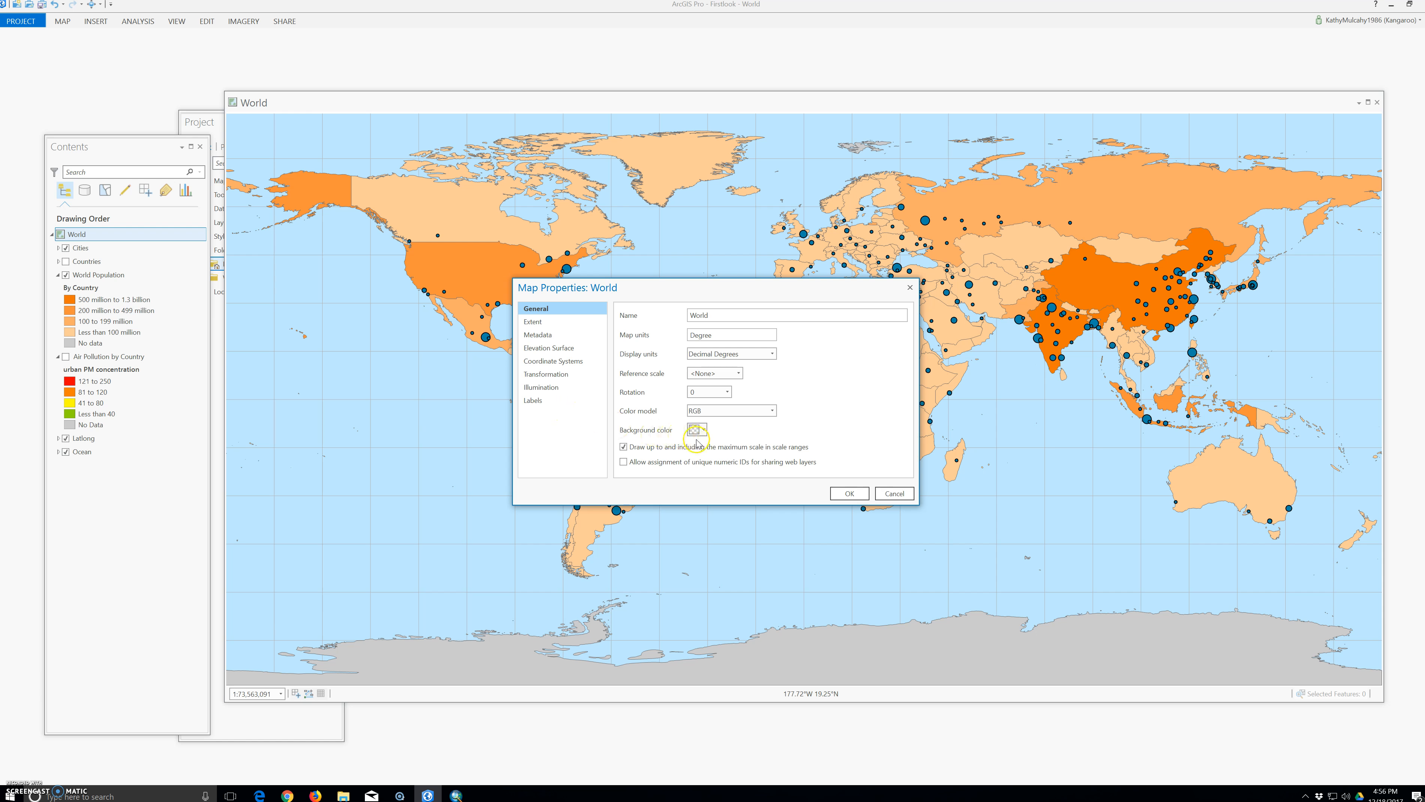
pyautogui.click(894, 494)
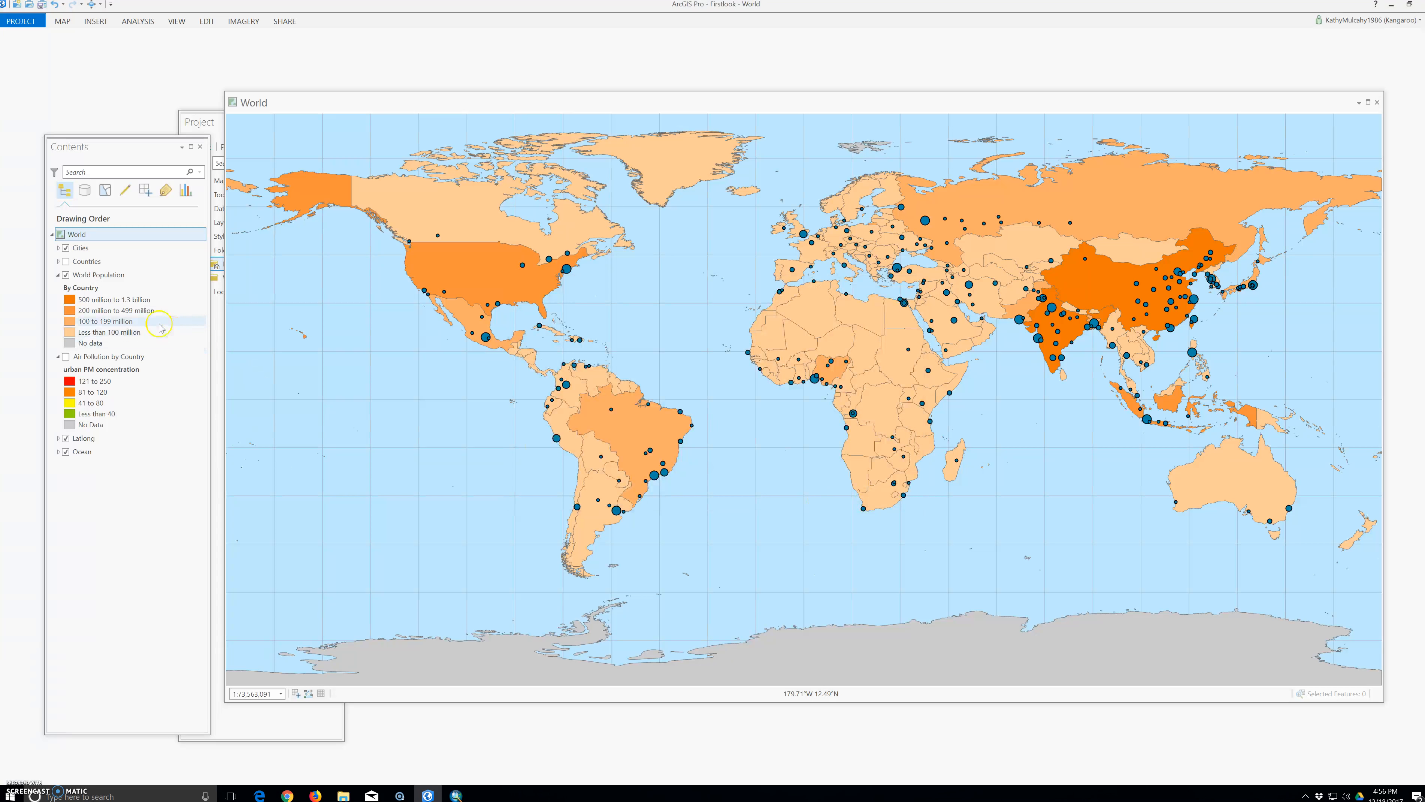
# Examine the Cities layer's graduated symbol settings in a widened Symbology pane, and close the pane
pyautogui.rightClick(83, 250)
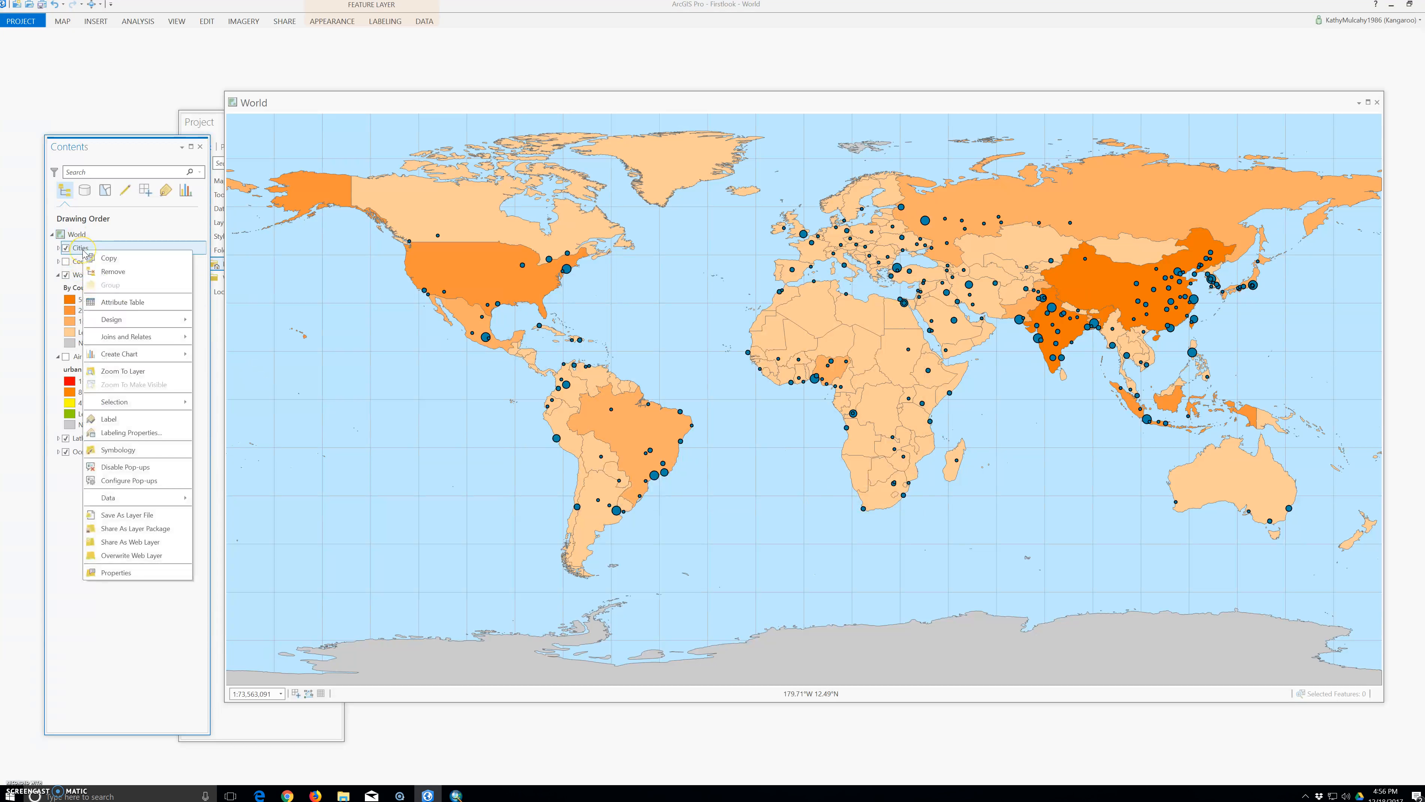
pyautogui.click(140, 452)
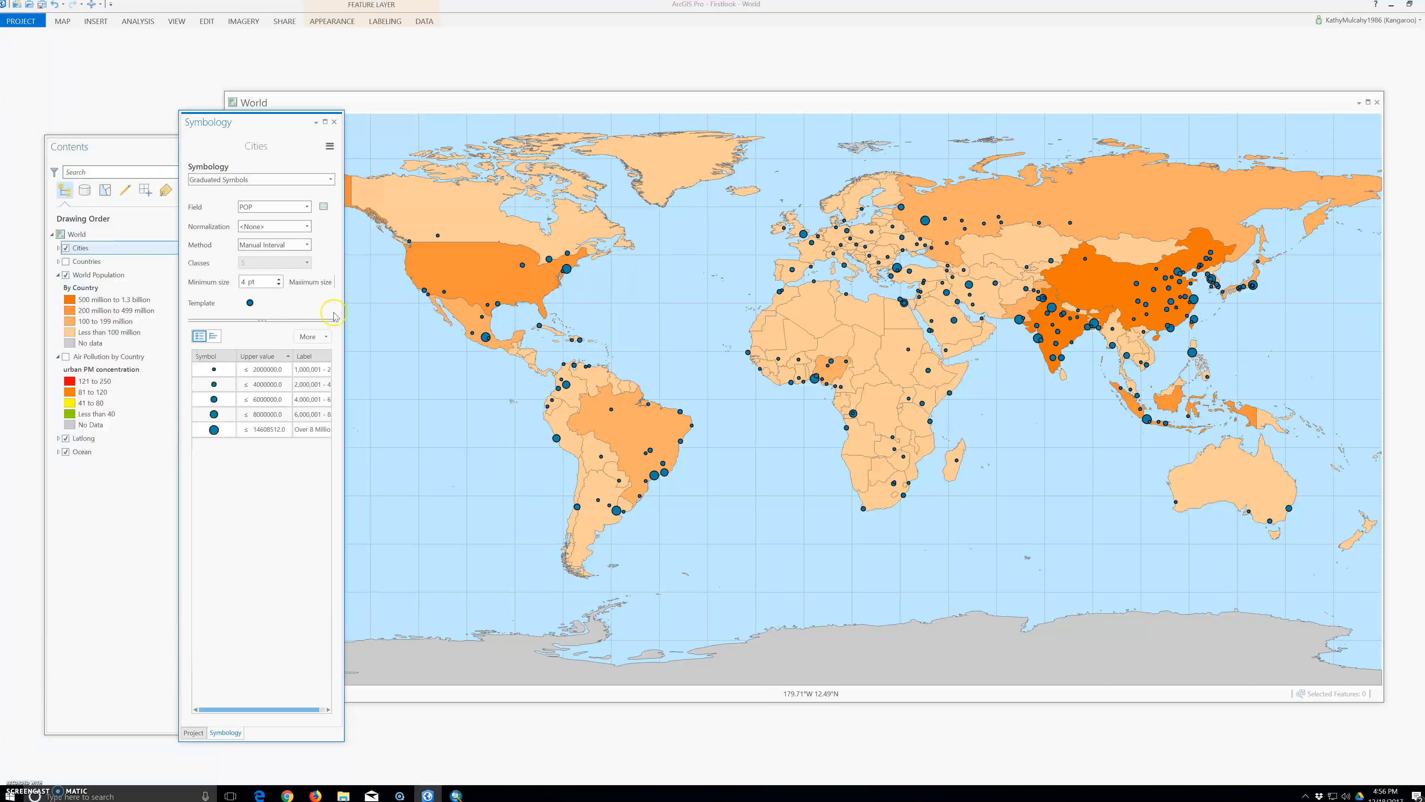
pyautogui.moveTo(341, 284); pyautogui.dragTo(517, 286)
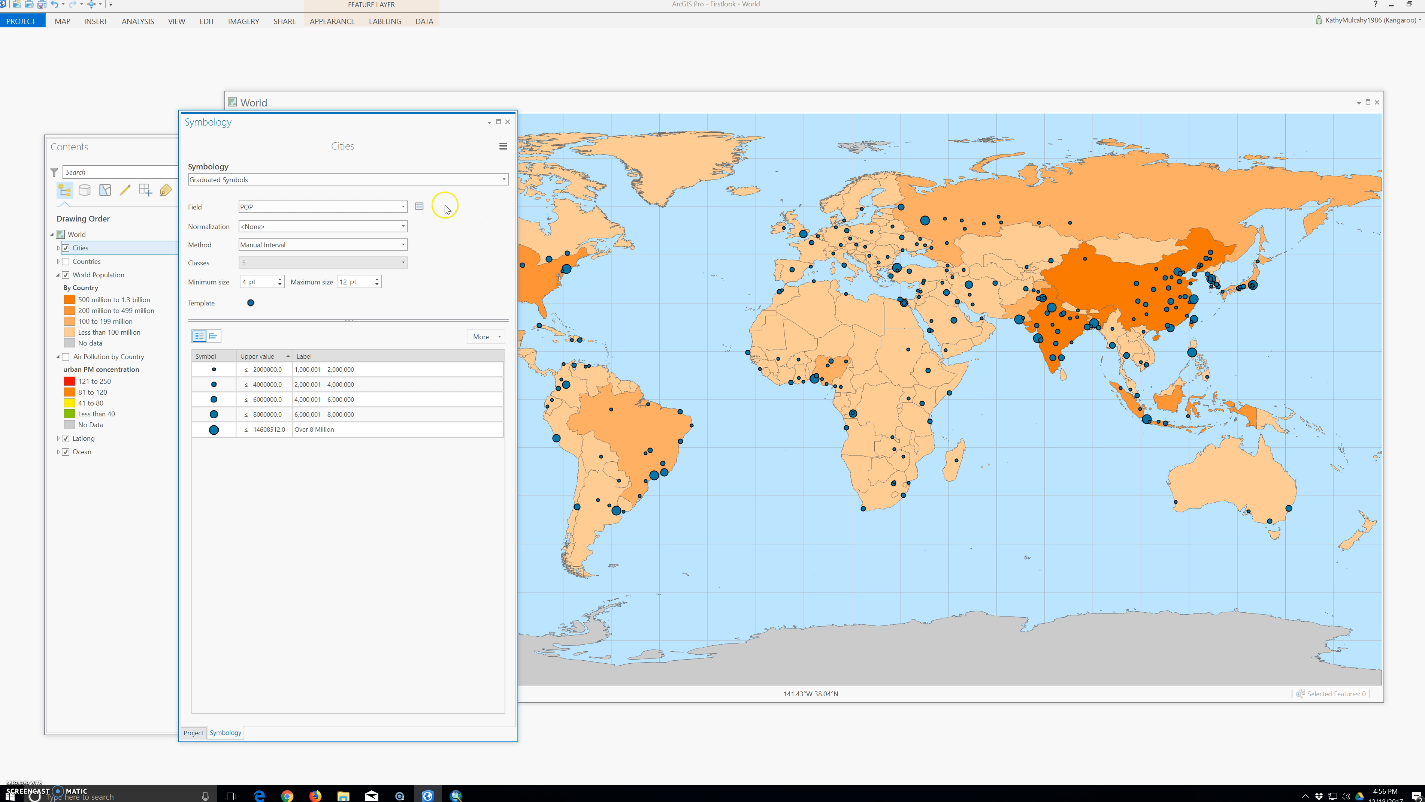
pyautogui.click(507, 121)
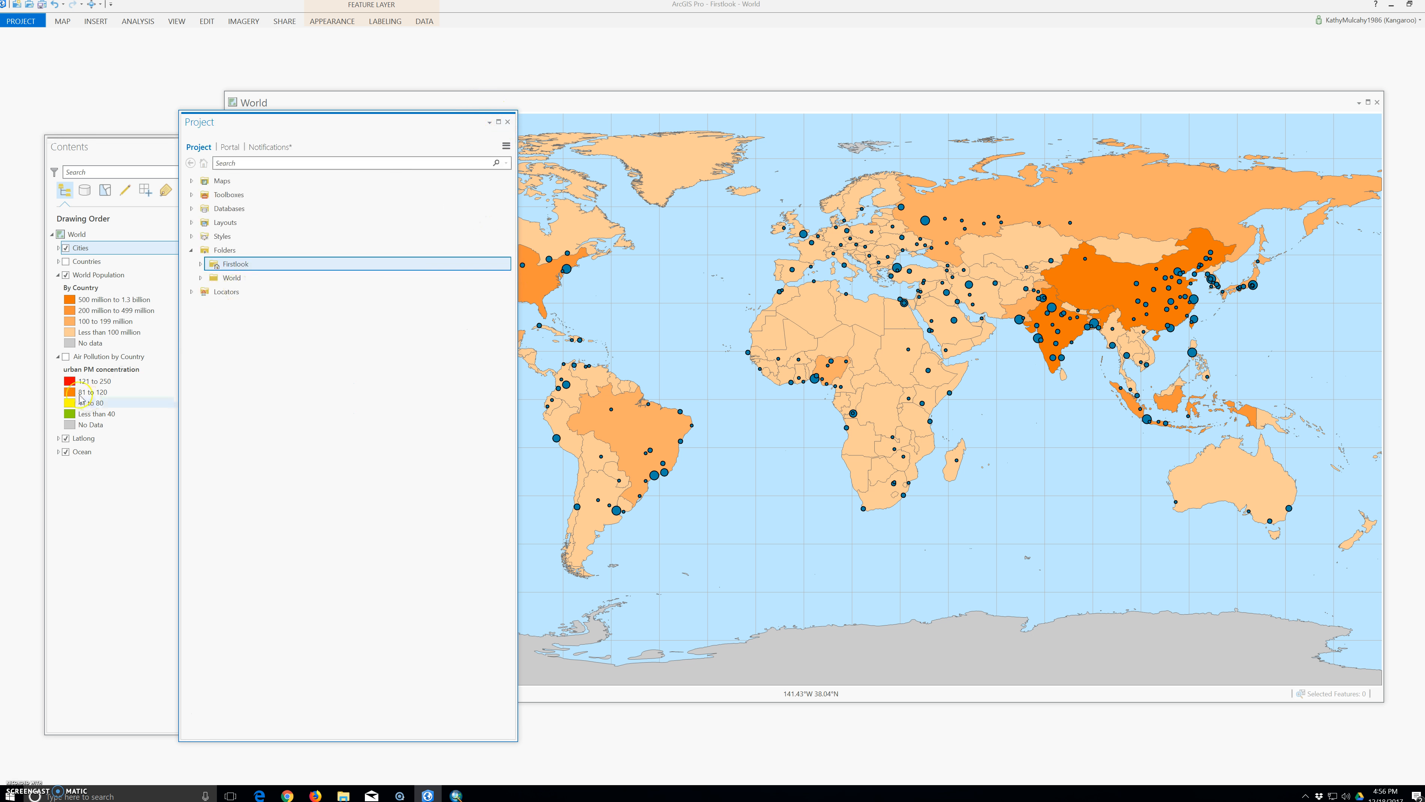
# Expand the Cities layer's legend to show its POP classes and select the Cities layer
pyautogui.click(58, 247)
pyautogui.rightClick(67, 261)
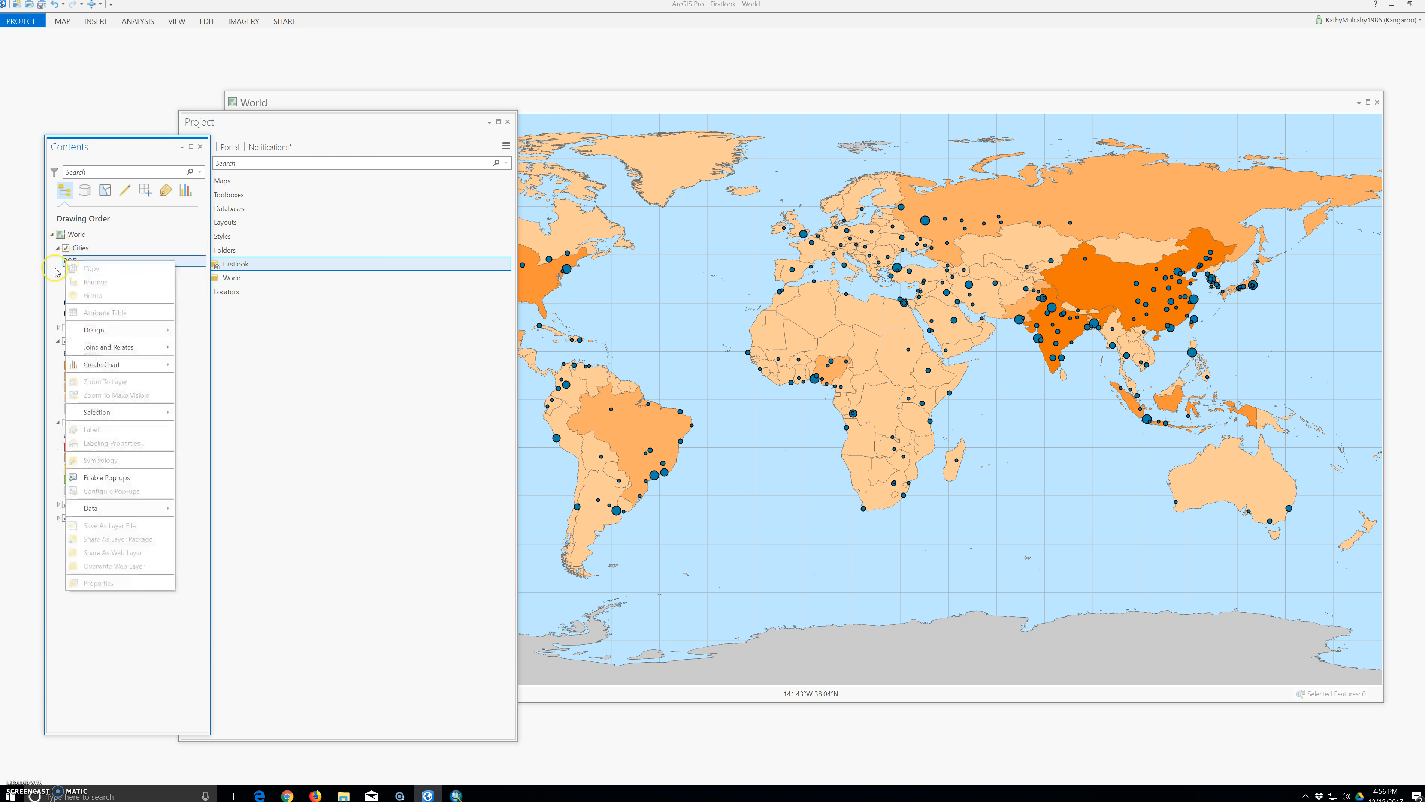
pyautogui.click(30, 299)
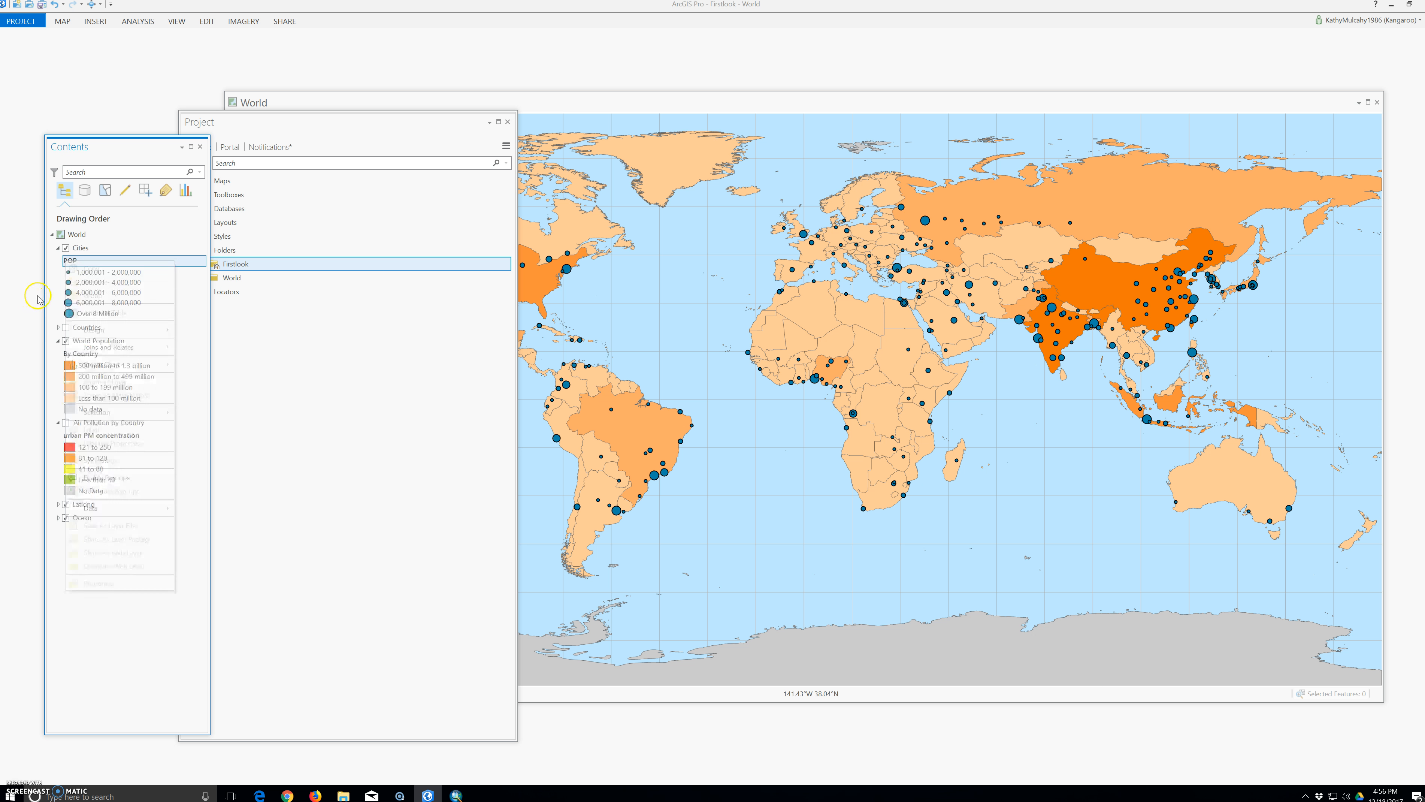
pyautogui.rightClick(107, 304)
pyautogui.click(83, 263)
pyautogui.click(81, 249)
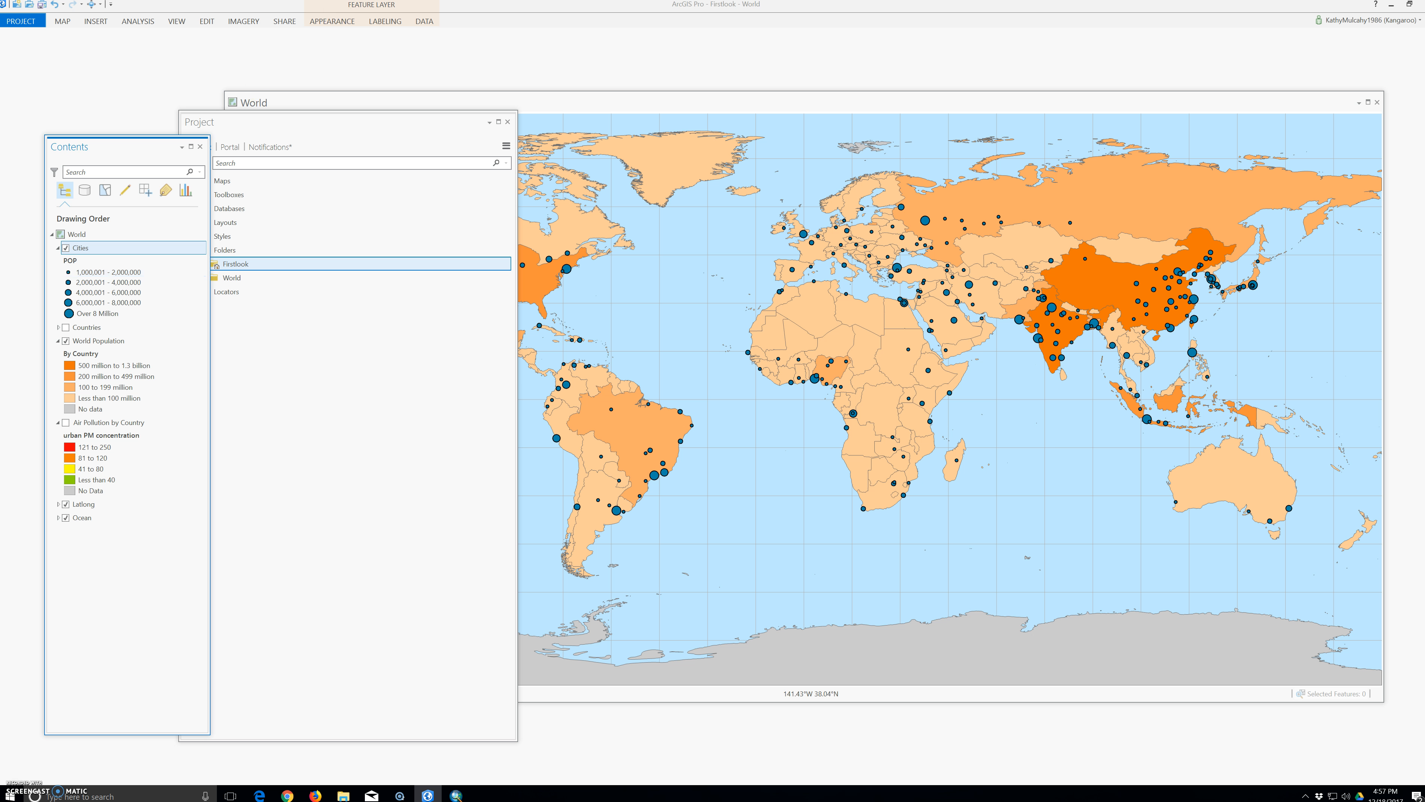
pyautogui.click(69, 282)
pyautogui.click(73, 271)
pyautogui.click(73, 265)
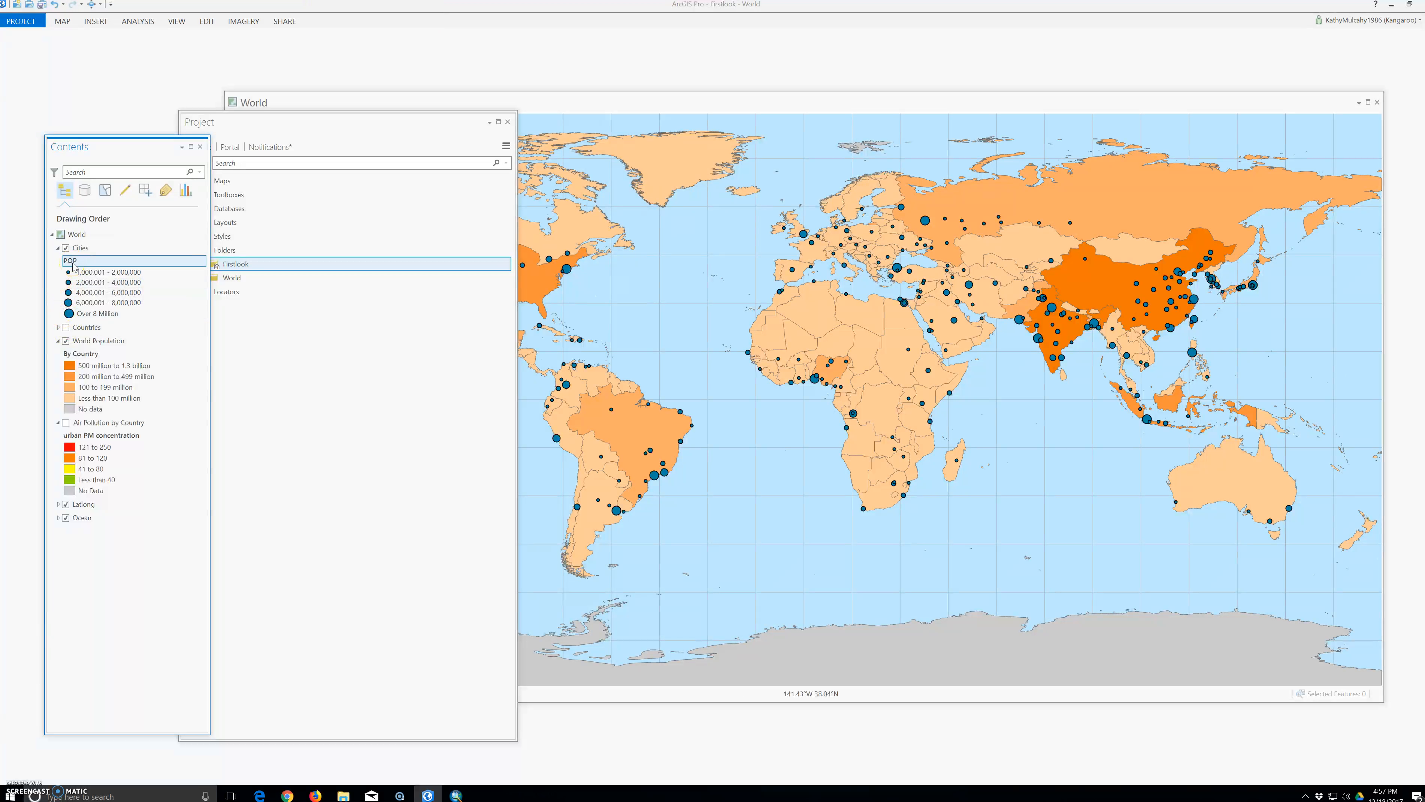
pyautogui.click(70, 273)
pyautogui.click(70, 272)
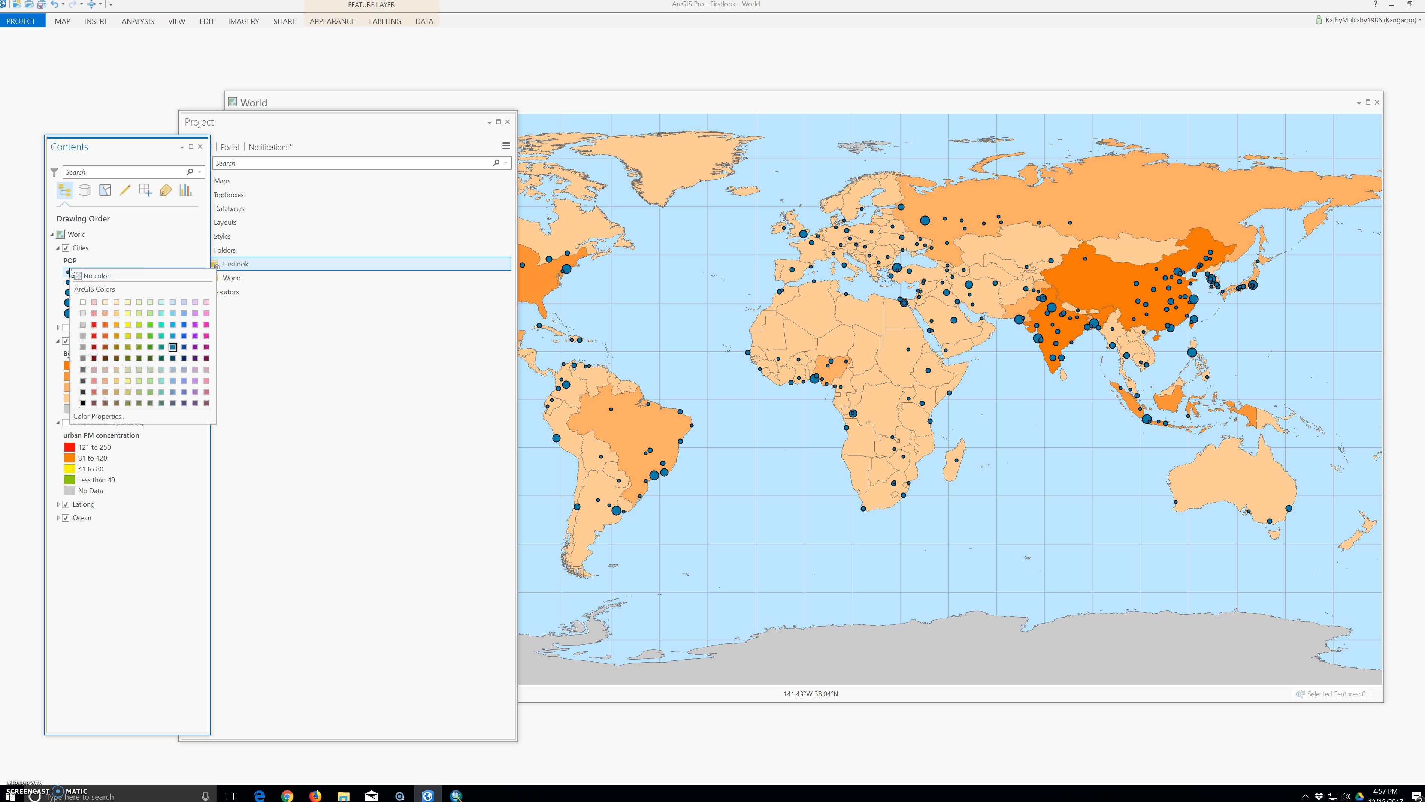
pyautogui.click(69, 257)
pyautogui.rightClick(70, 258)
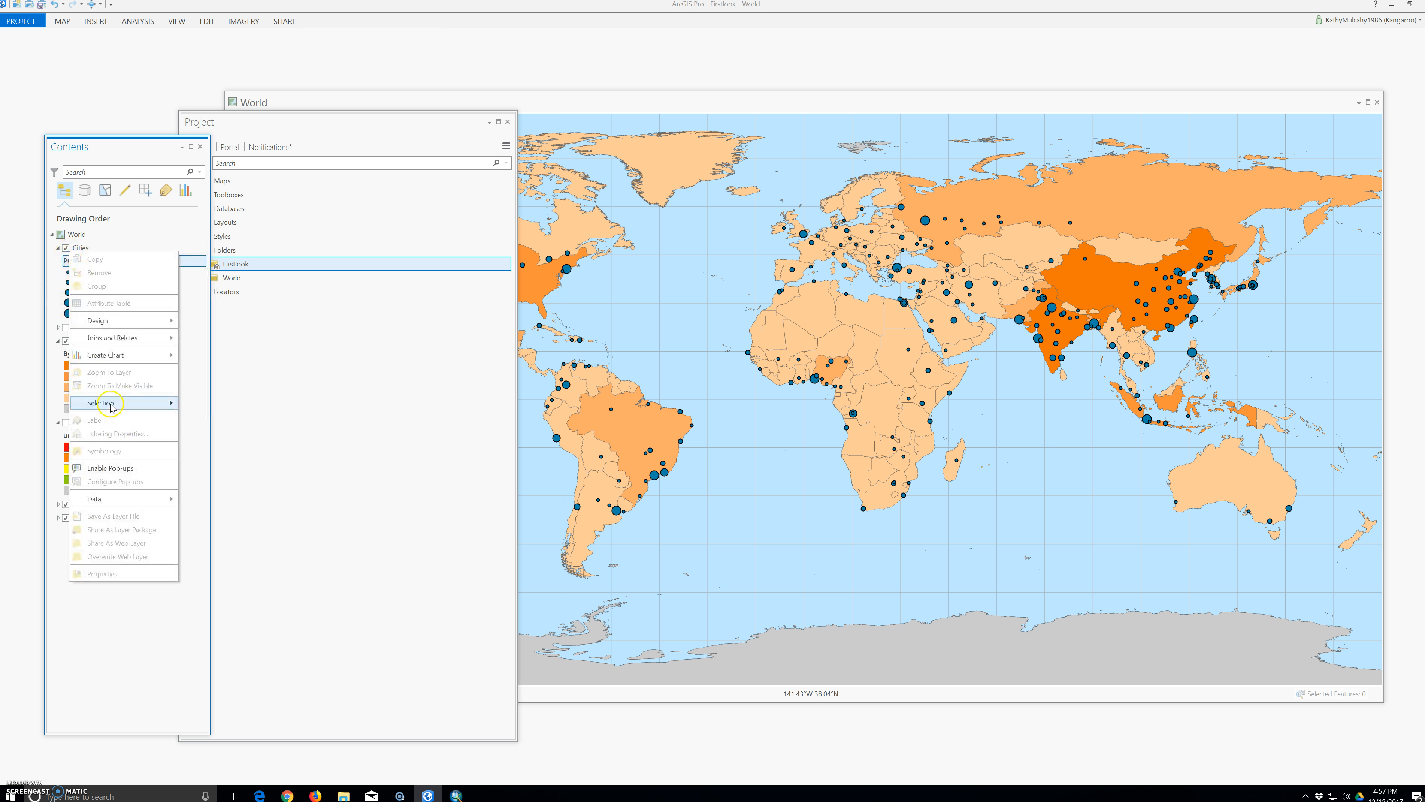
pyautogui.click(77, 239)
# Open the symbology of the Cities layer and bring up the point symbol gallery for its template symbol
pyautogui.rightClick(79, 247)
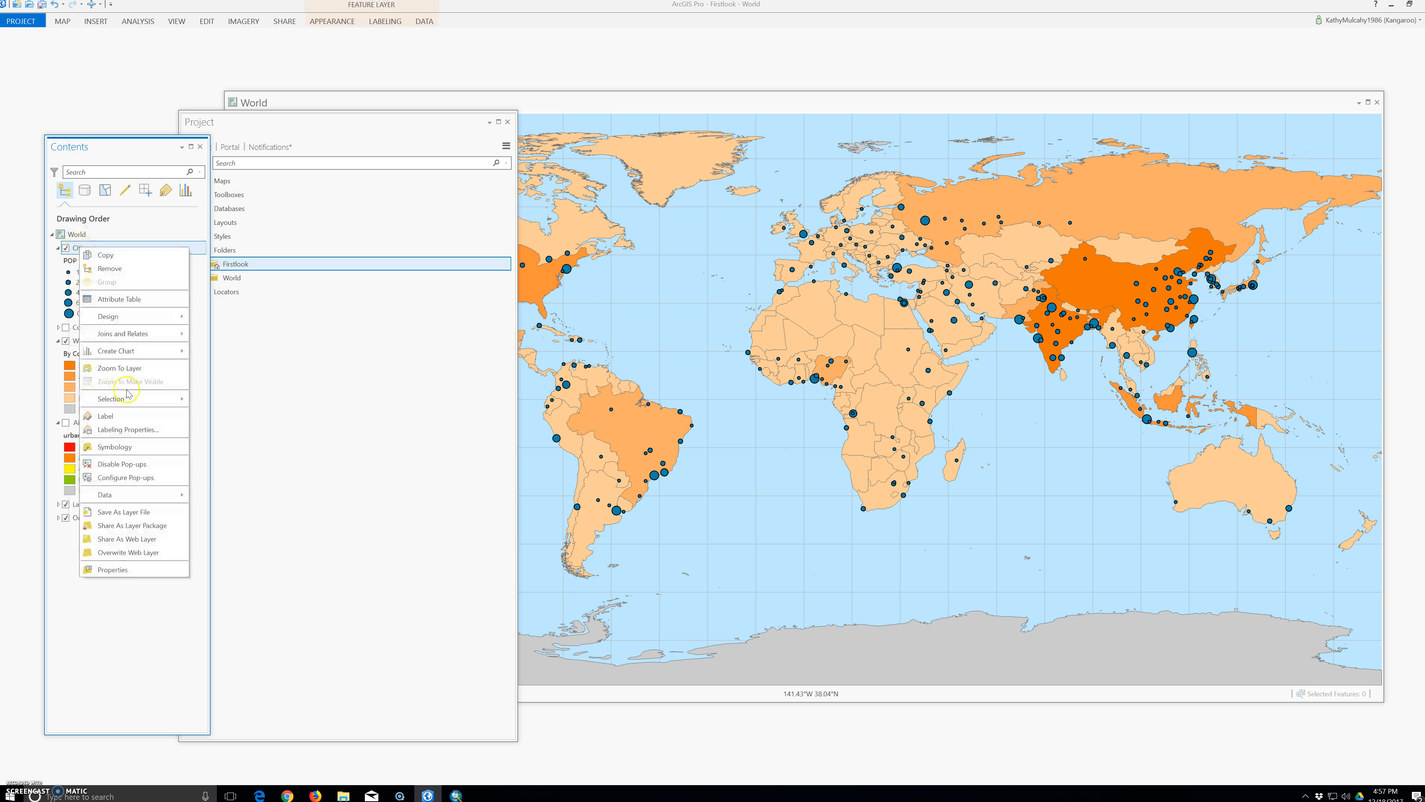
pyautogui.click(129, 448)
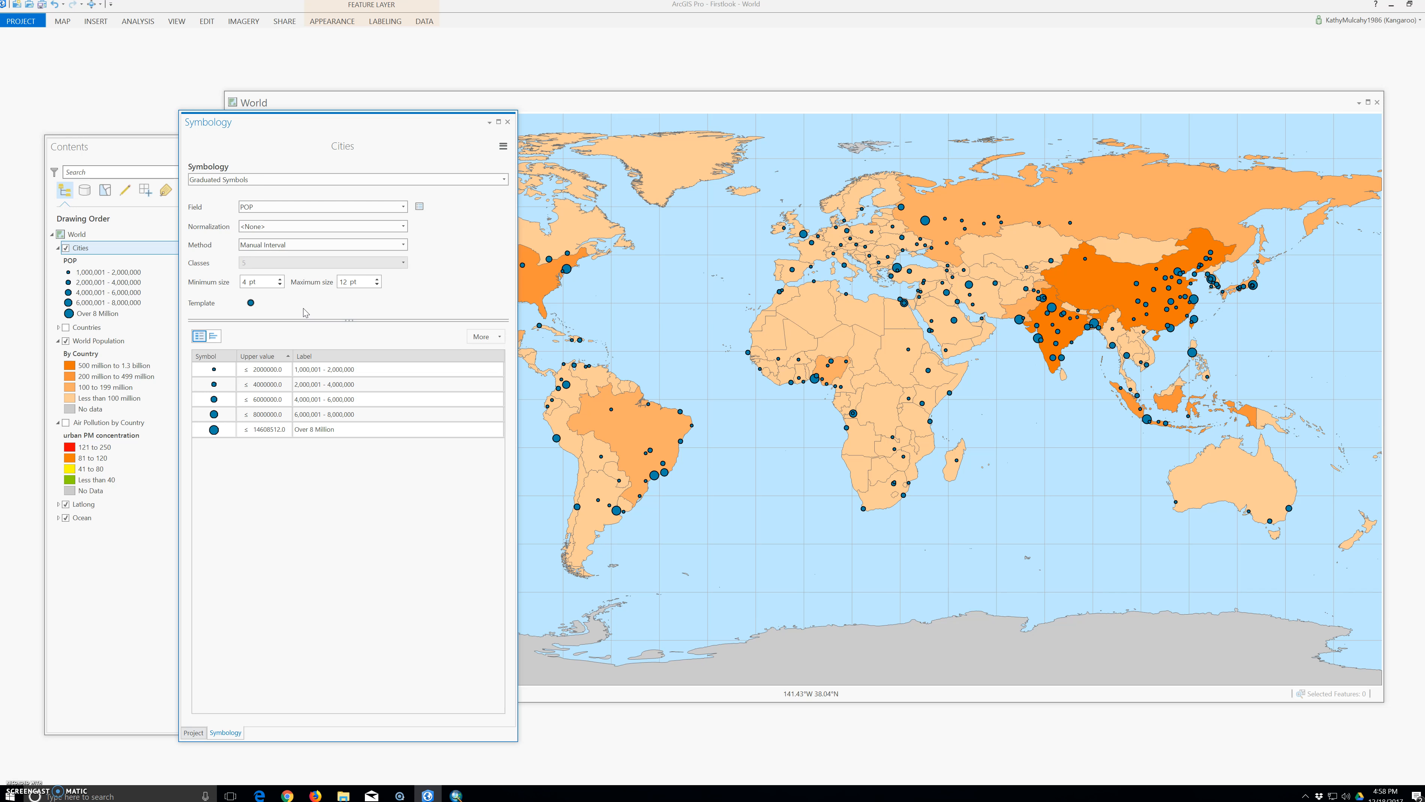
pyautogui.click(251, 303)
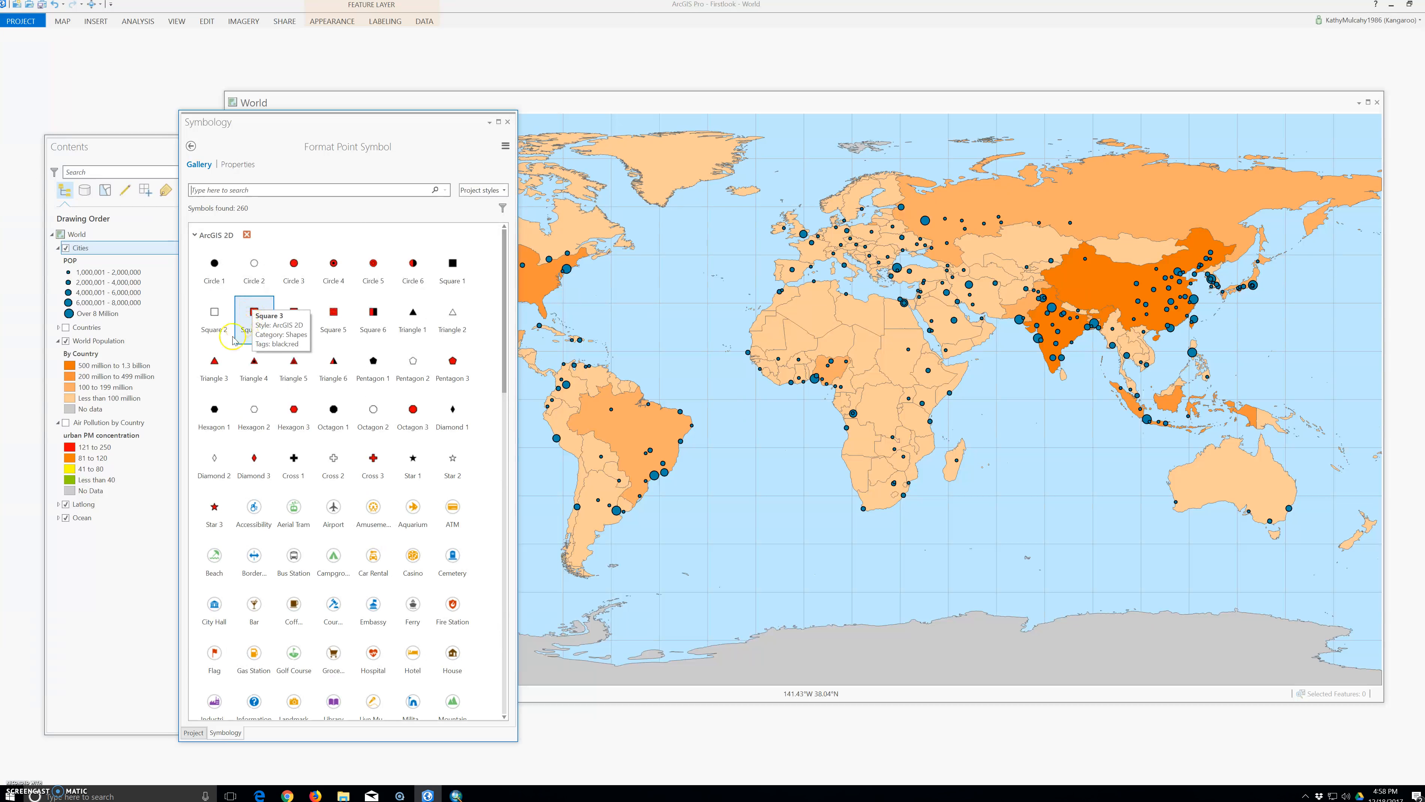
pyautogui.click(253, 283)
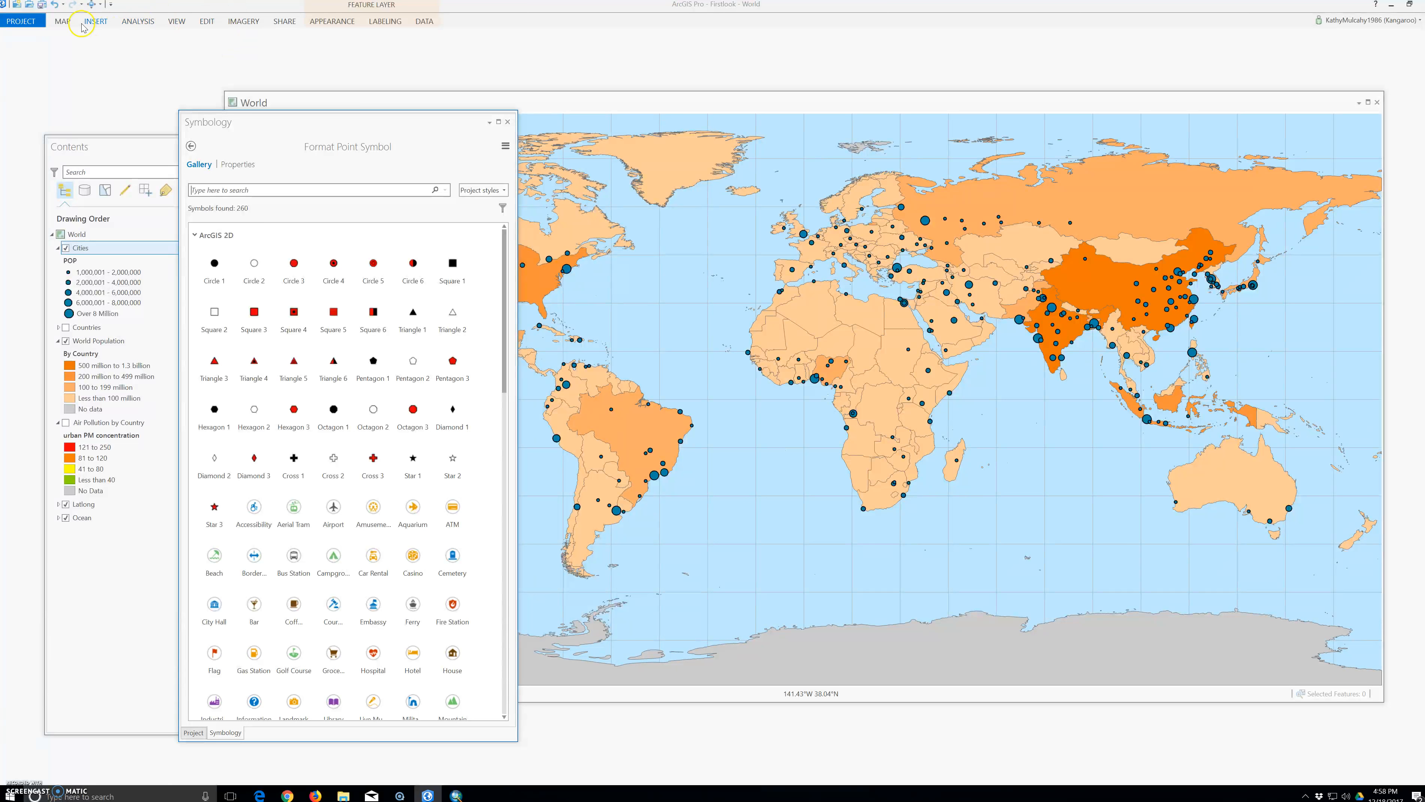
# Examine the symbology types for the Cities layer, from Single Symbol and Unique Values to the quantity-based options, without applying any
pyautogui.click(62, 22)
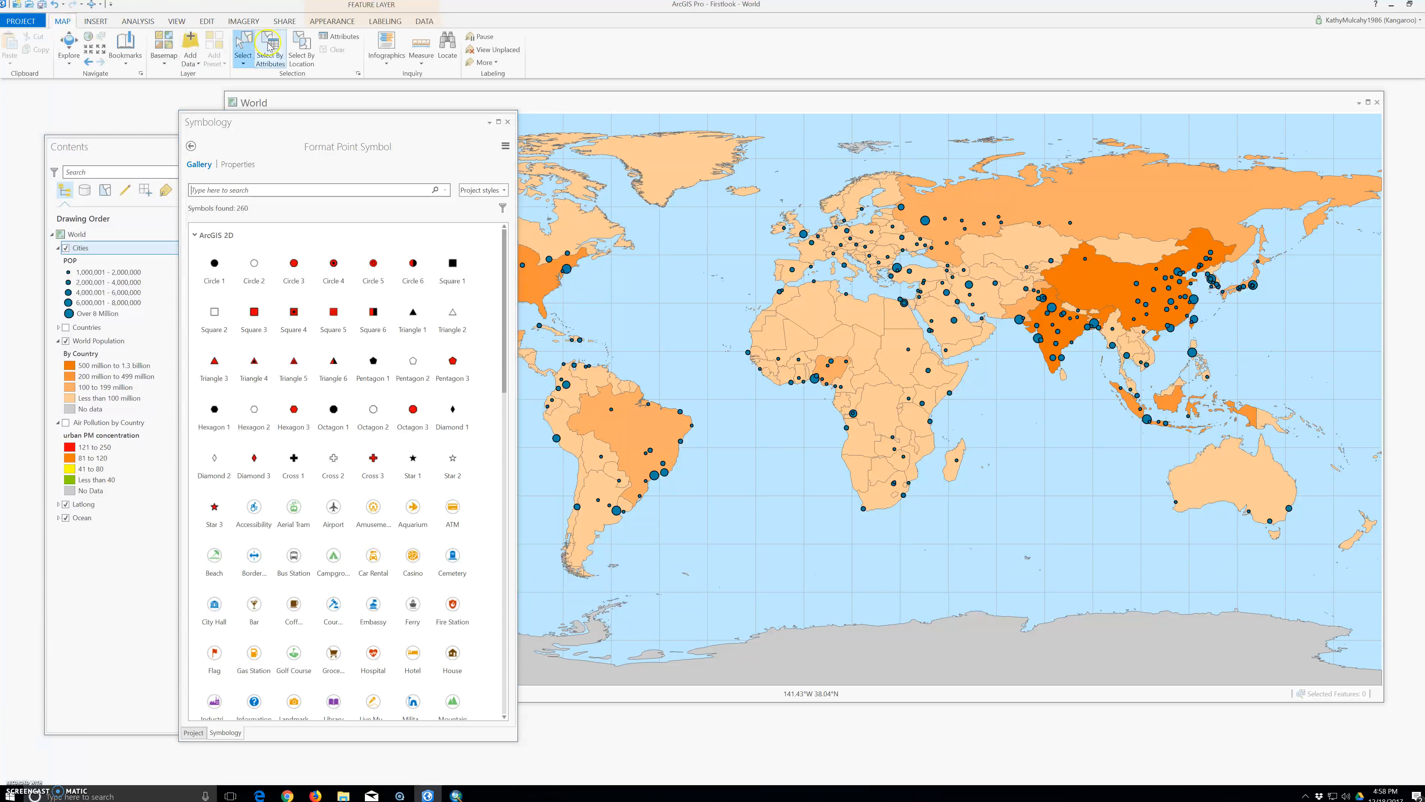
pyautogui.click(331, 22)
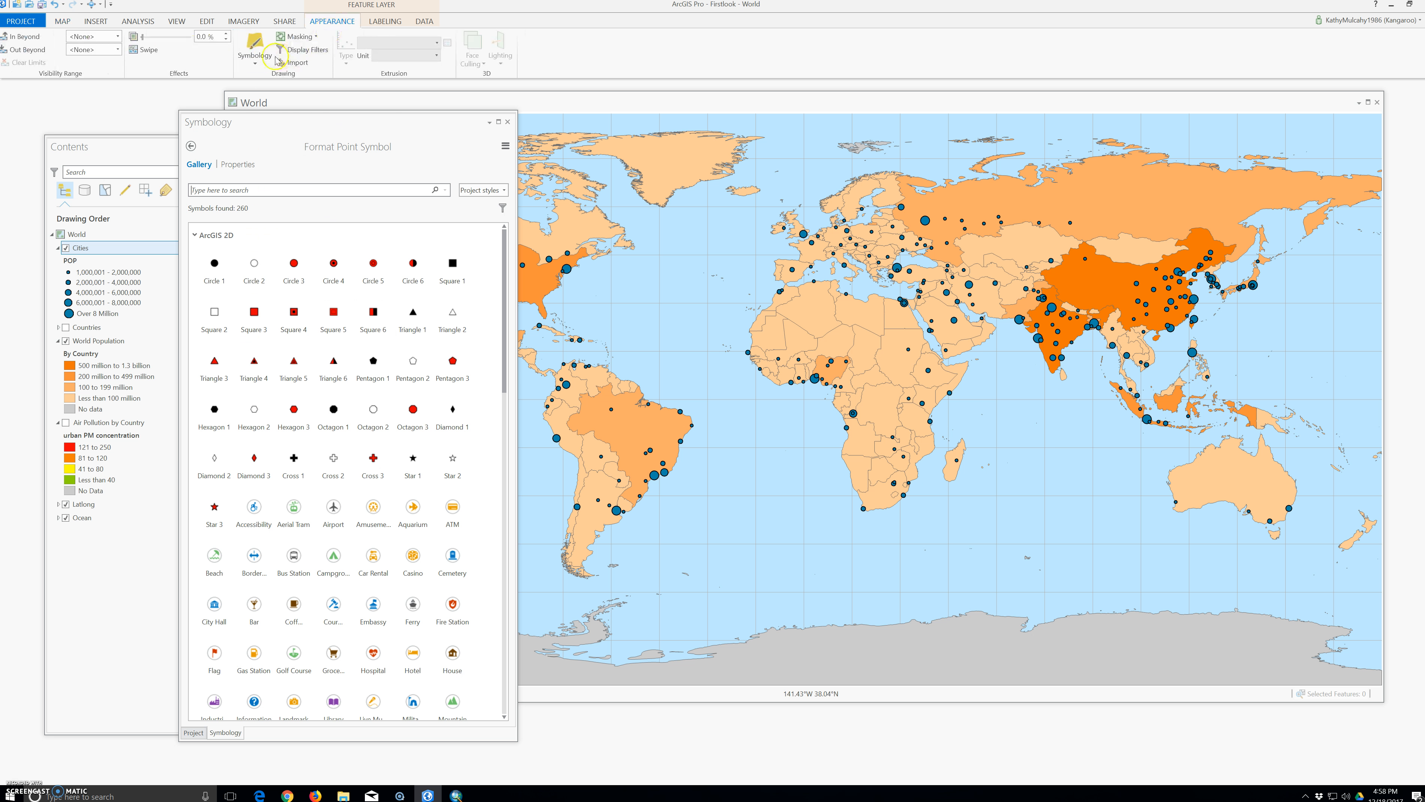
pyautogui.click(257, 59)
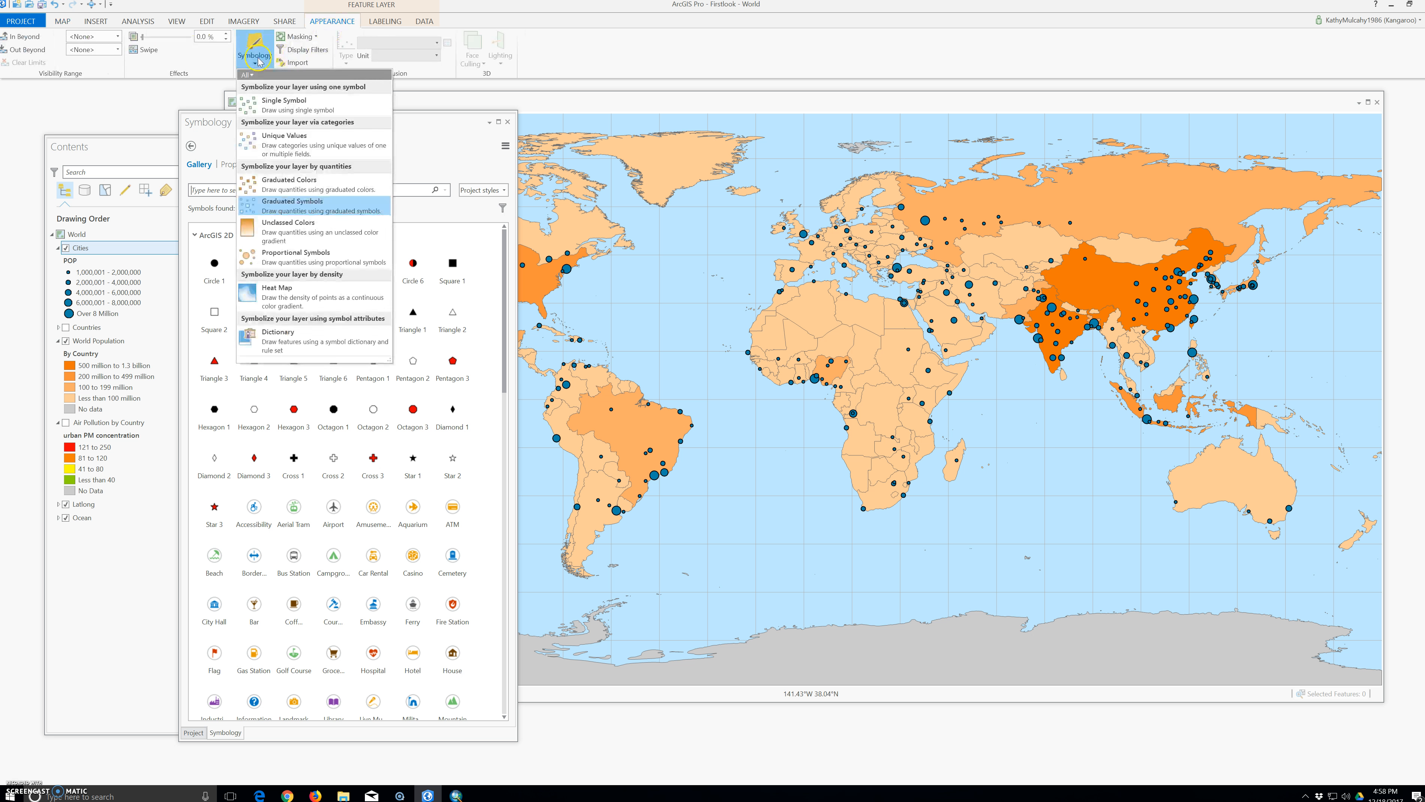
pyautogui.click(290, 79)
pyautogui.click(290, 85)
pyautogui.click(280, 107)
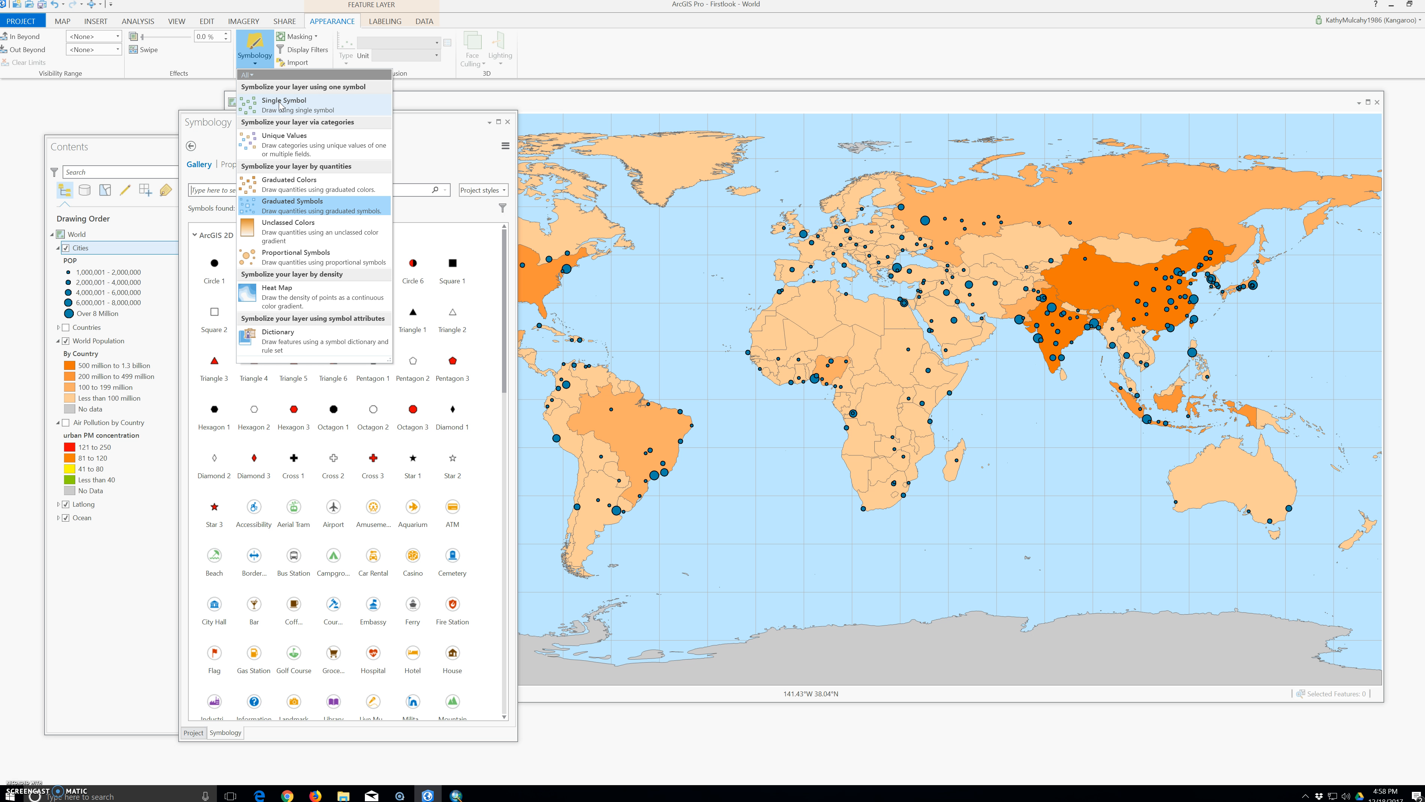
pyautogui.click(284, 150)
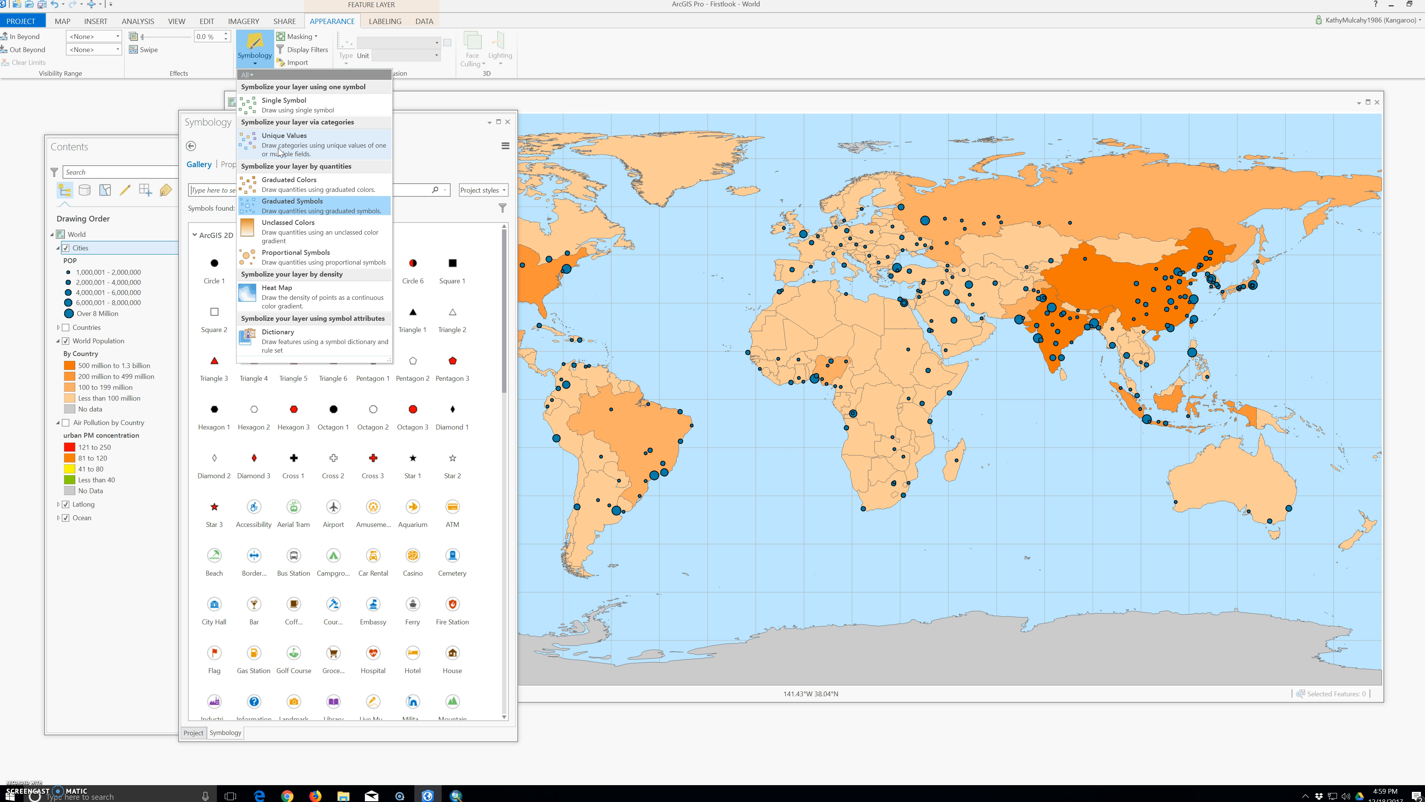
pyautogui.click(276, 152)
pyautogui.click(291, 208)
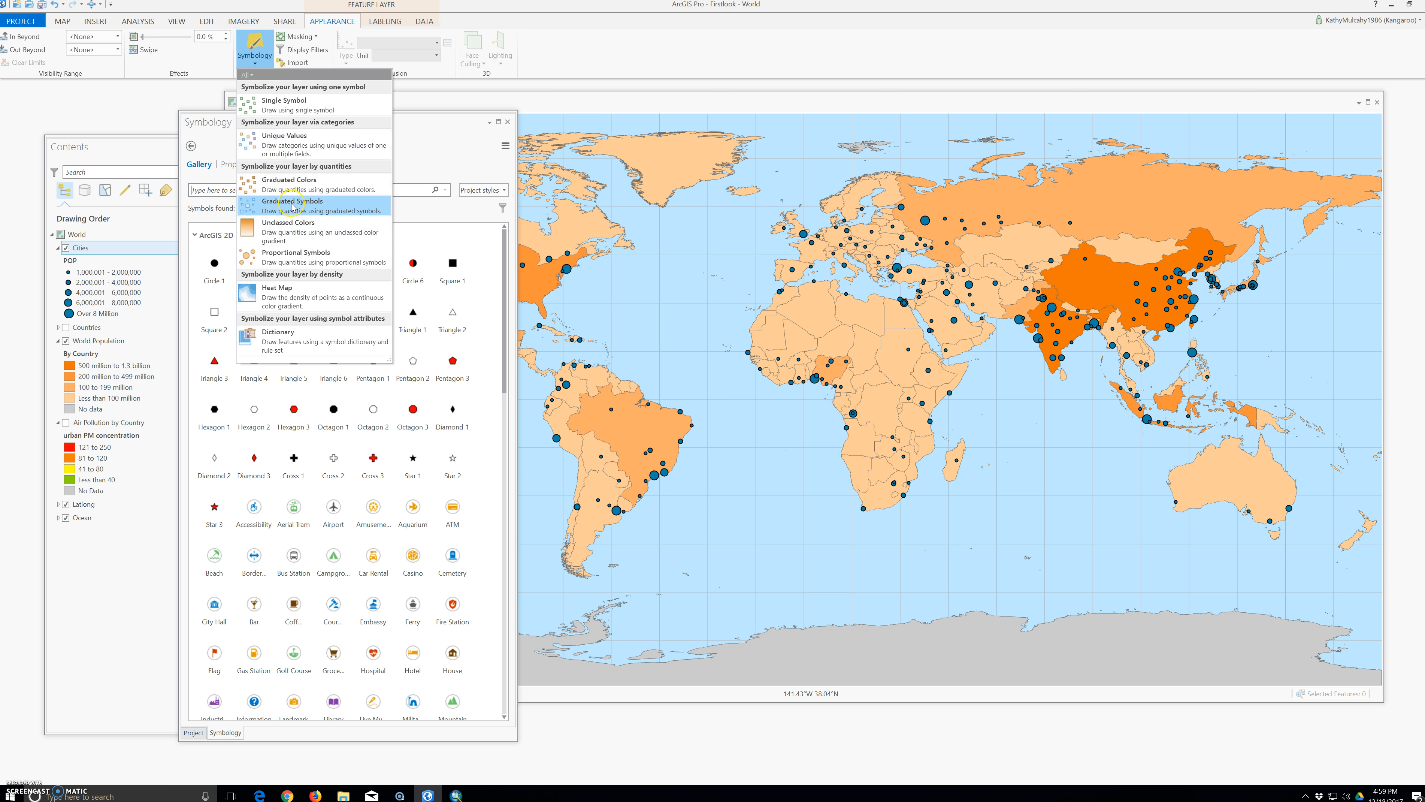
pyautogui.click(286, 189)
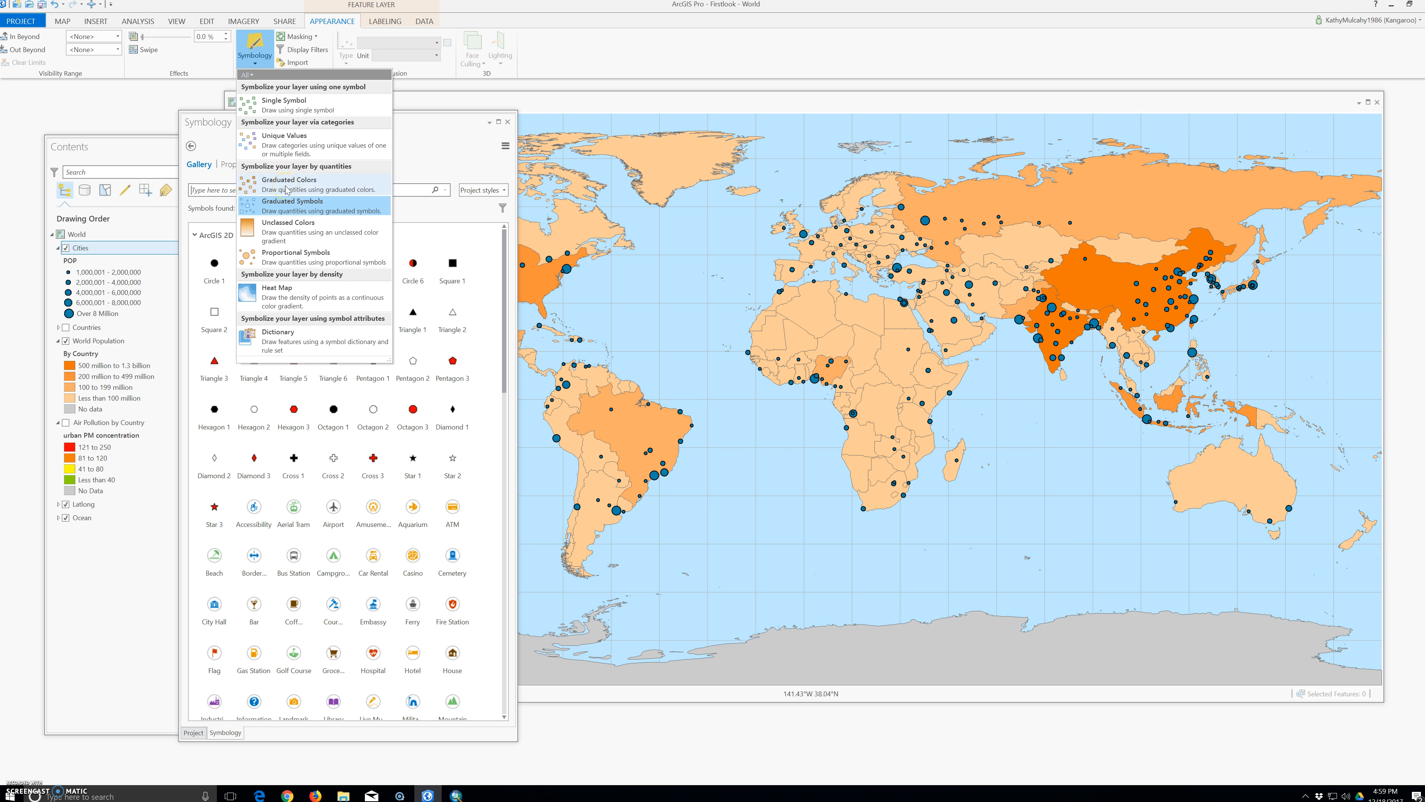
pyautogui.click(287, 192)
pyautogui.click(285, 195)
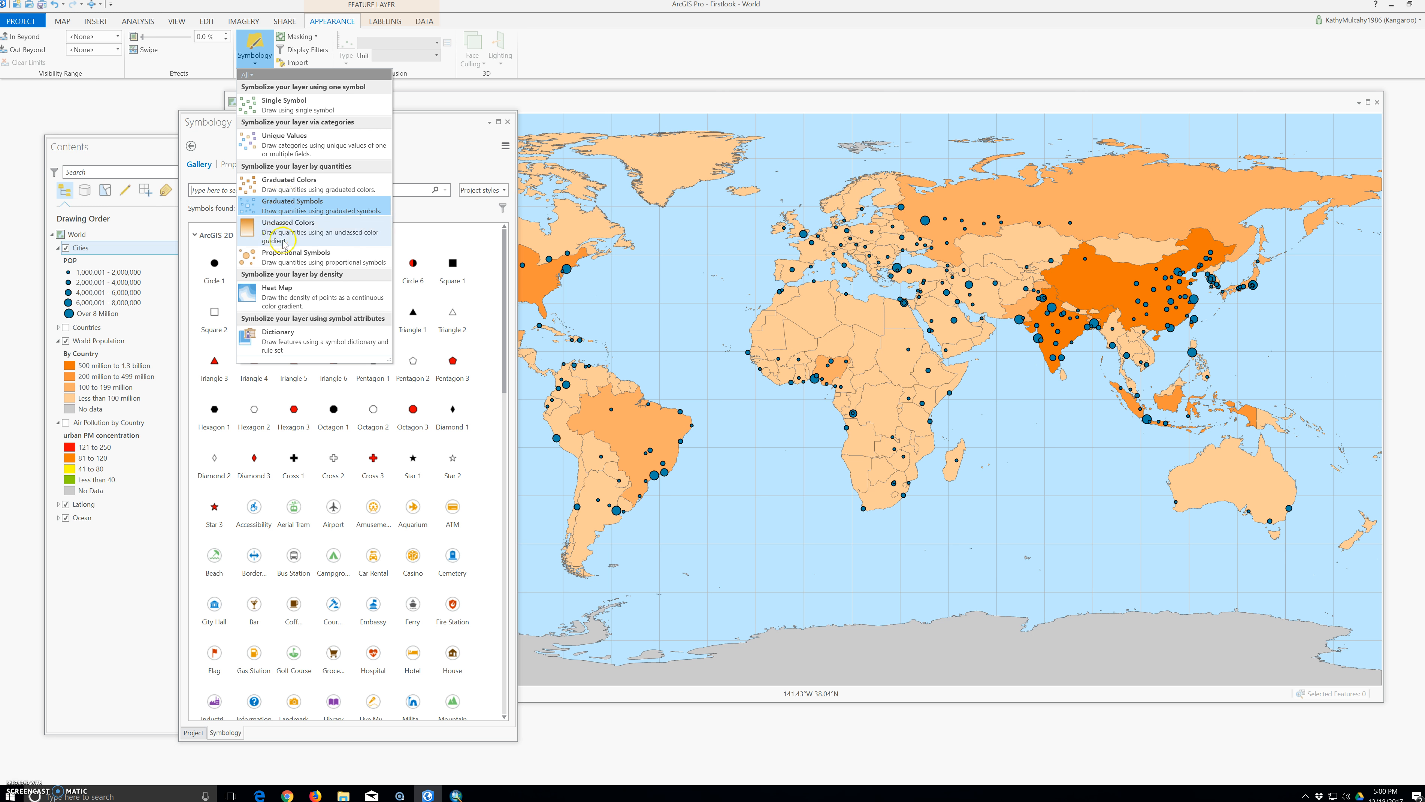
pyautogui.click(475, 267)
# Apply the red Circle 5 symbol from the ArcGIS 2D gallery to the Cities layer's graduated symbols
pyautogui.click(227, 259)
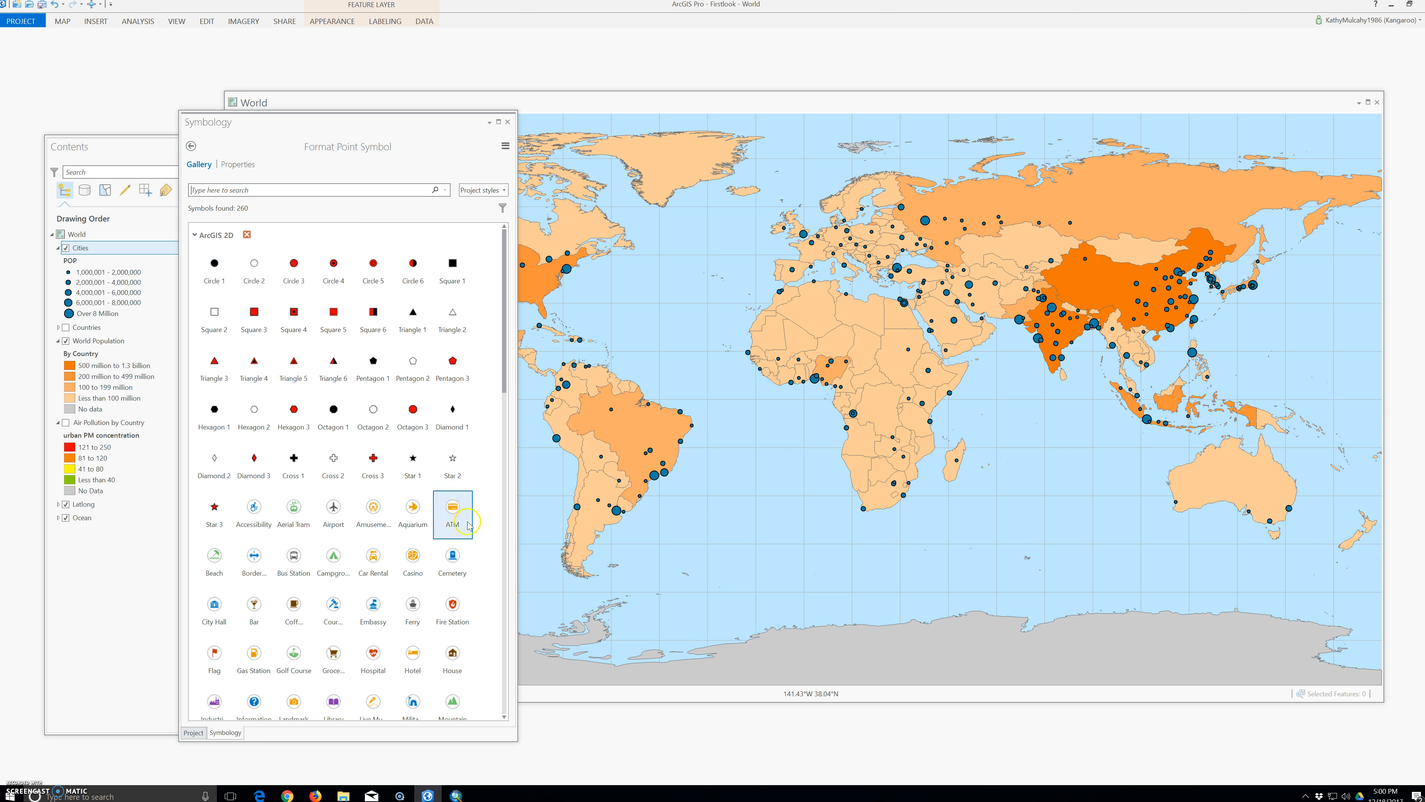
pyautogui.click(335, 288)
pyautogui.click(371, 265)
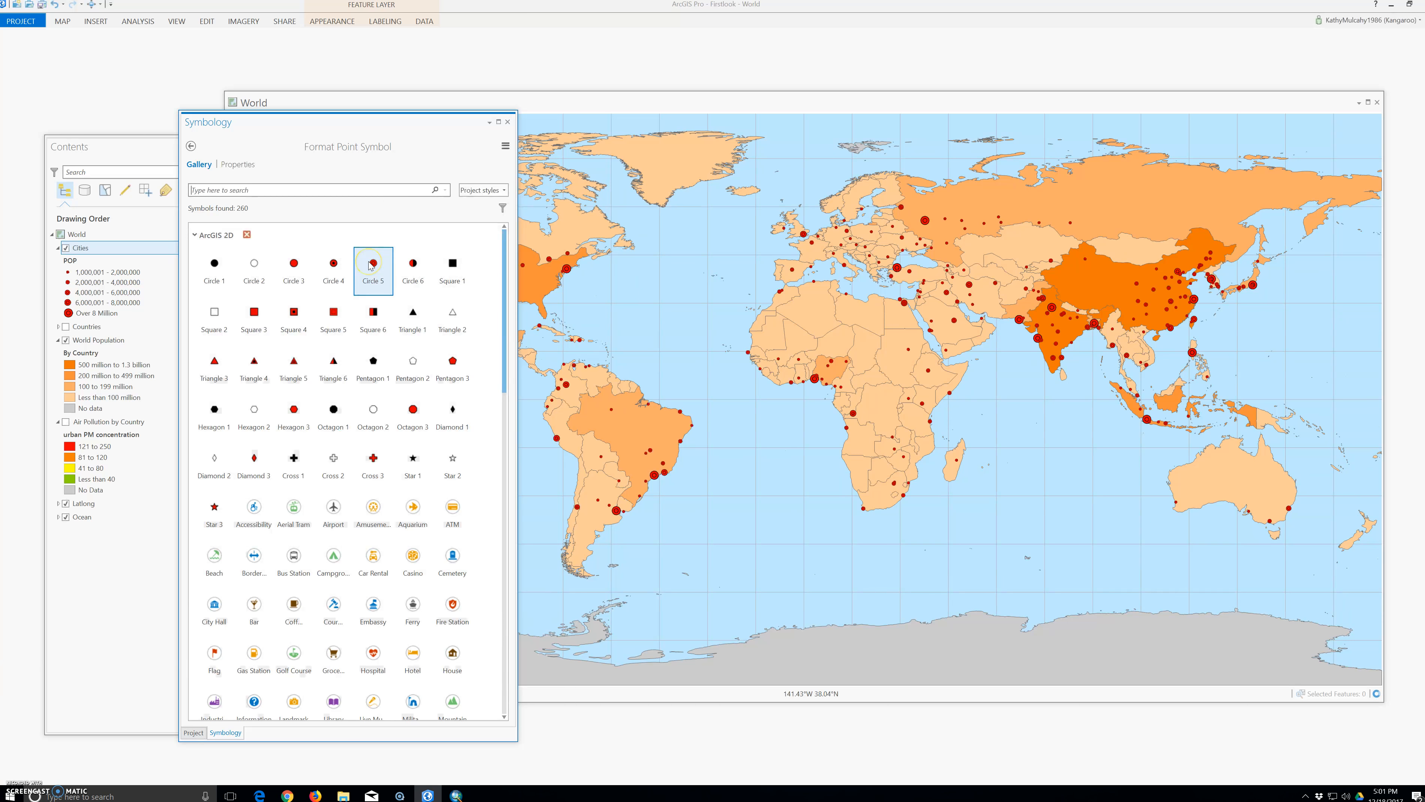
pyautogui.click(369, 269)
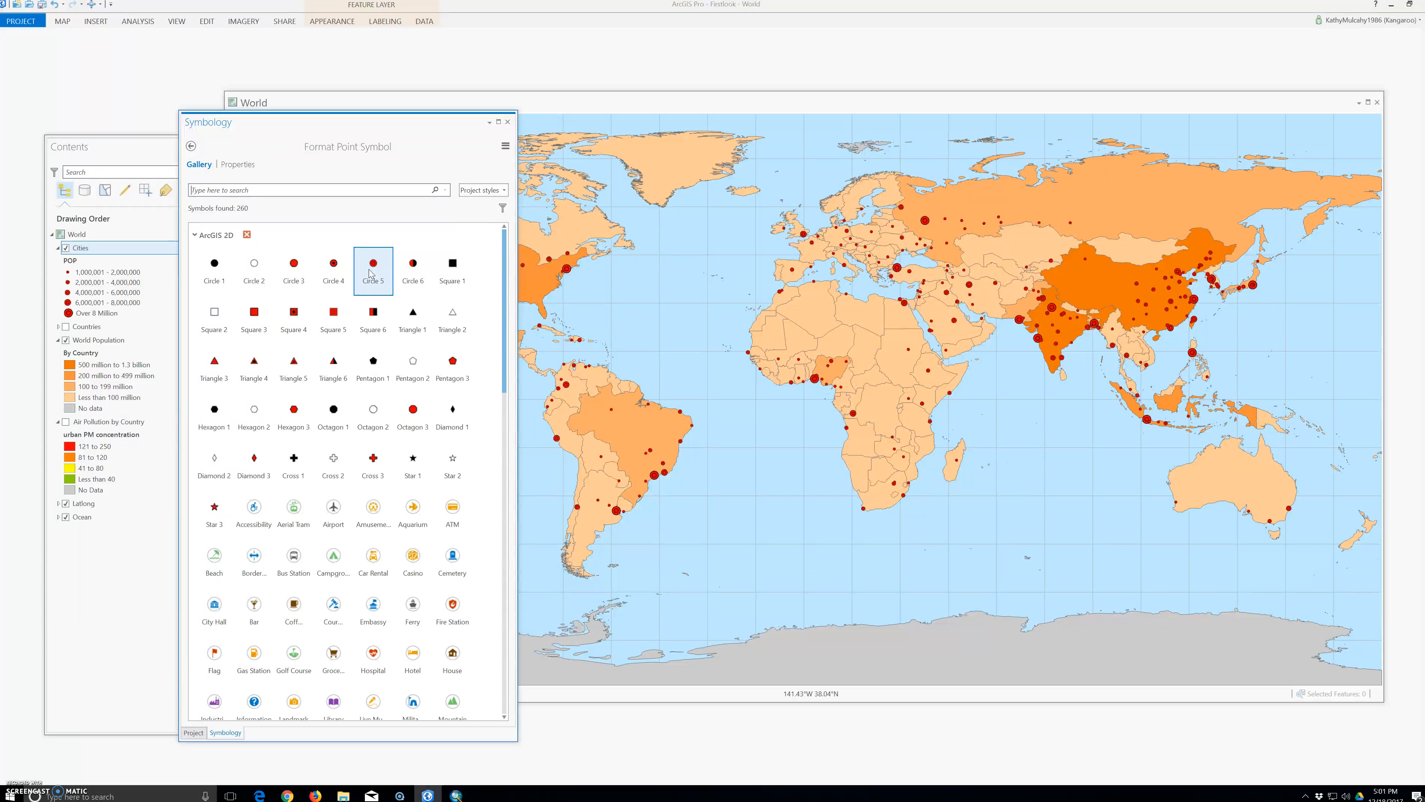
# Finish with the Circle 5 point symbol and close the Symbology and Project panes
pyautogui.click(369, 274)
pyautogui.click(507, 122)
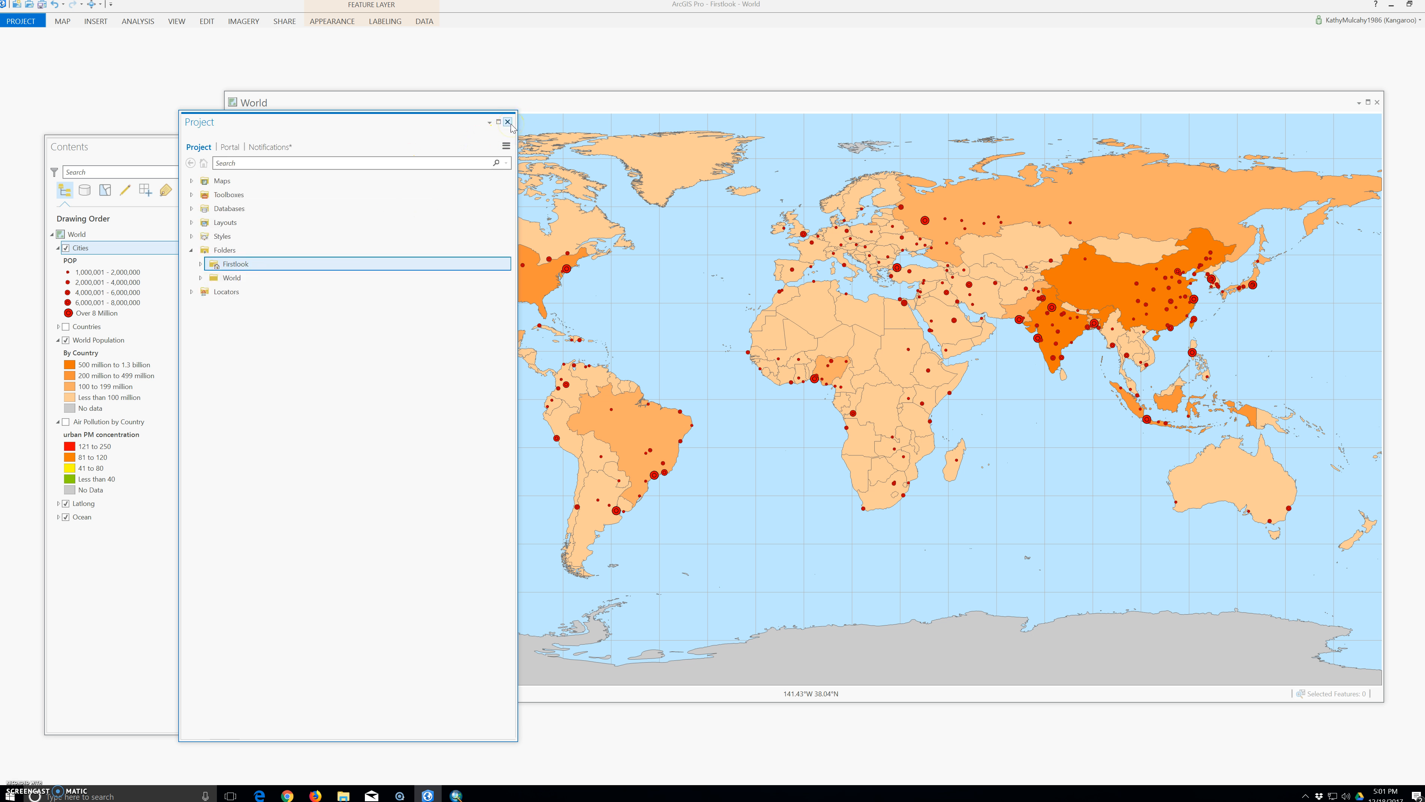
pyautogui.click(507, 122)
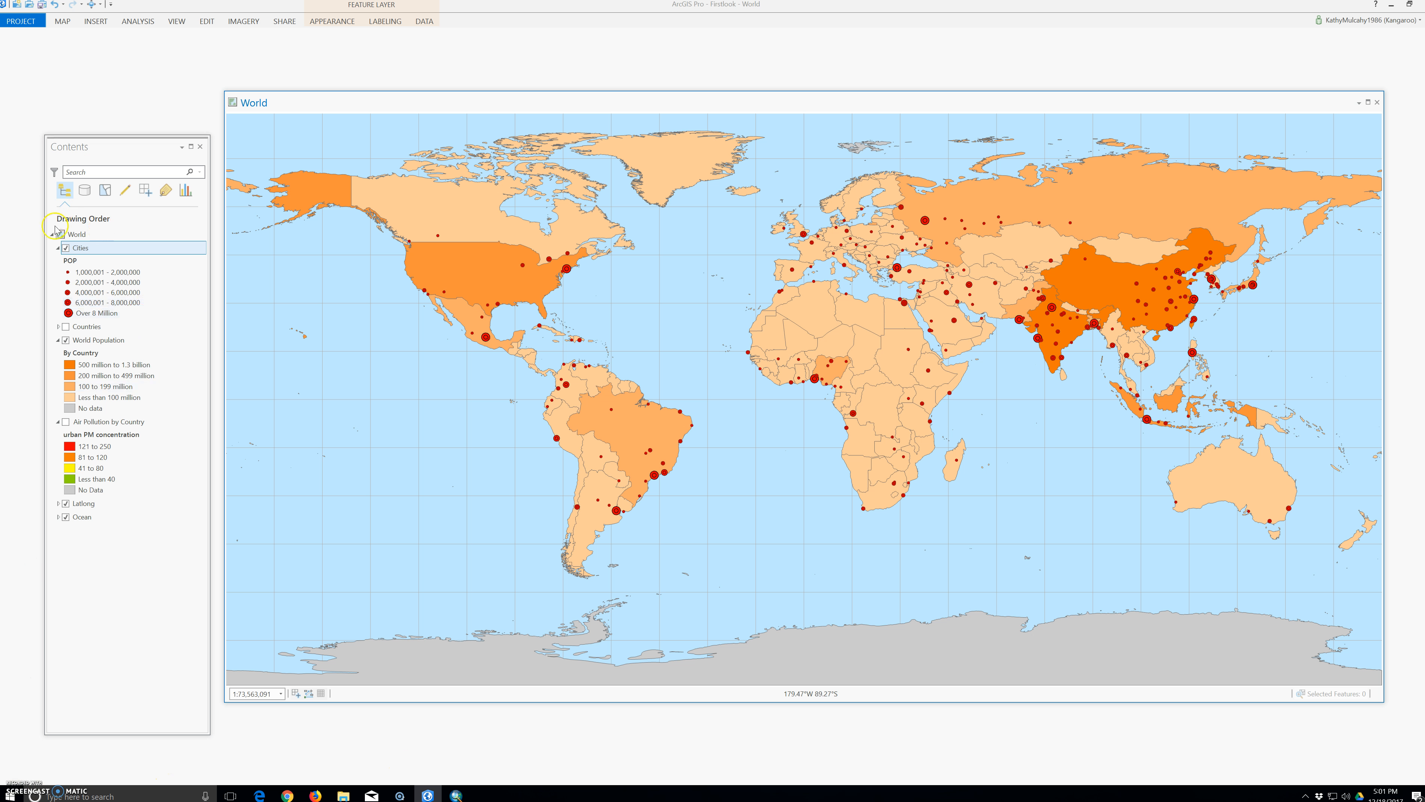
# Turn on labels for the Cities layer and view the labelled cities across the whole world
pyautogui.rightClick(90, 248)
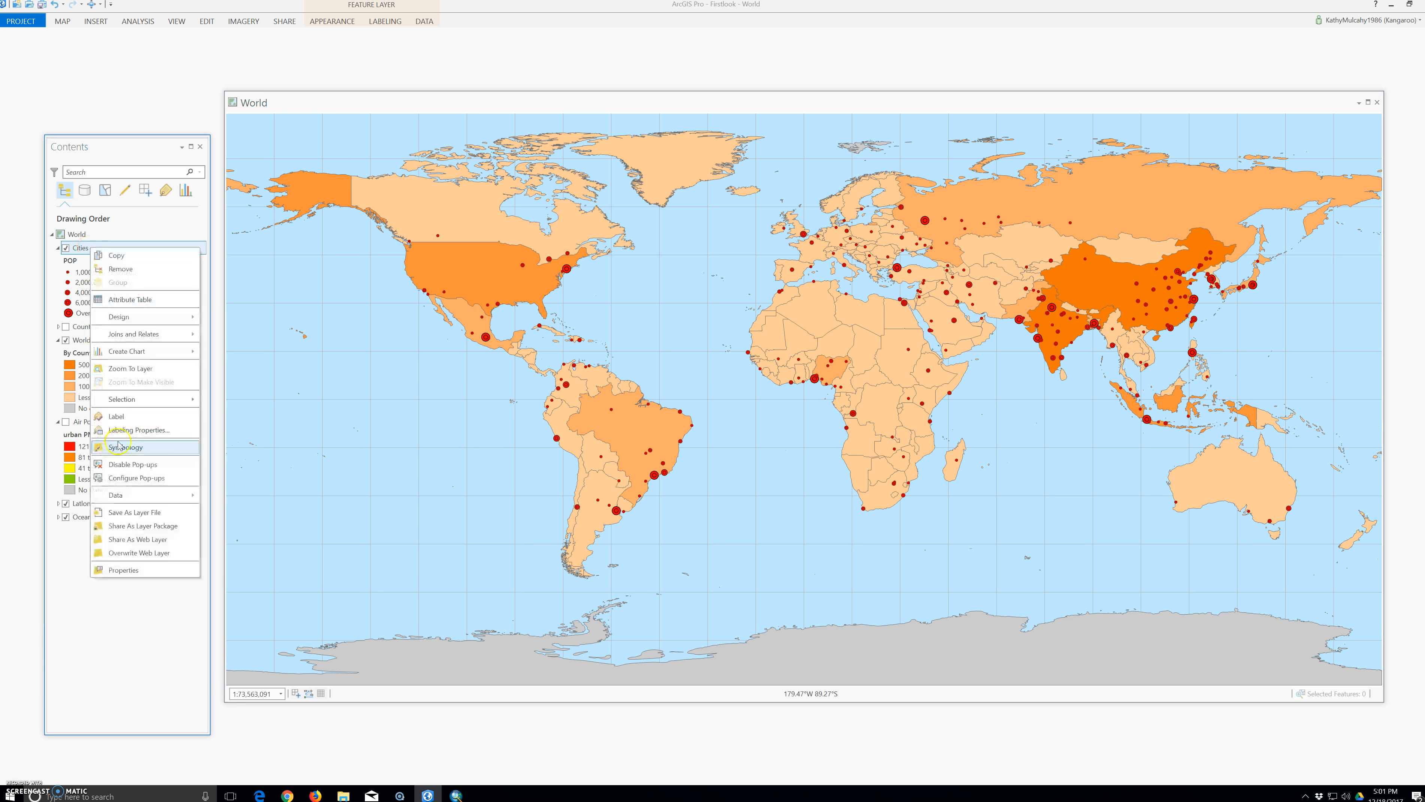
pyautogui.click(133, 419)
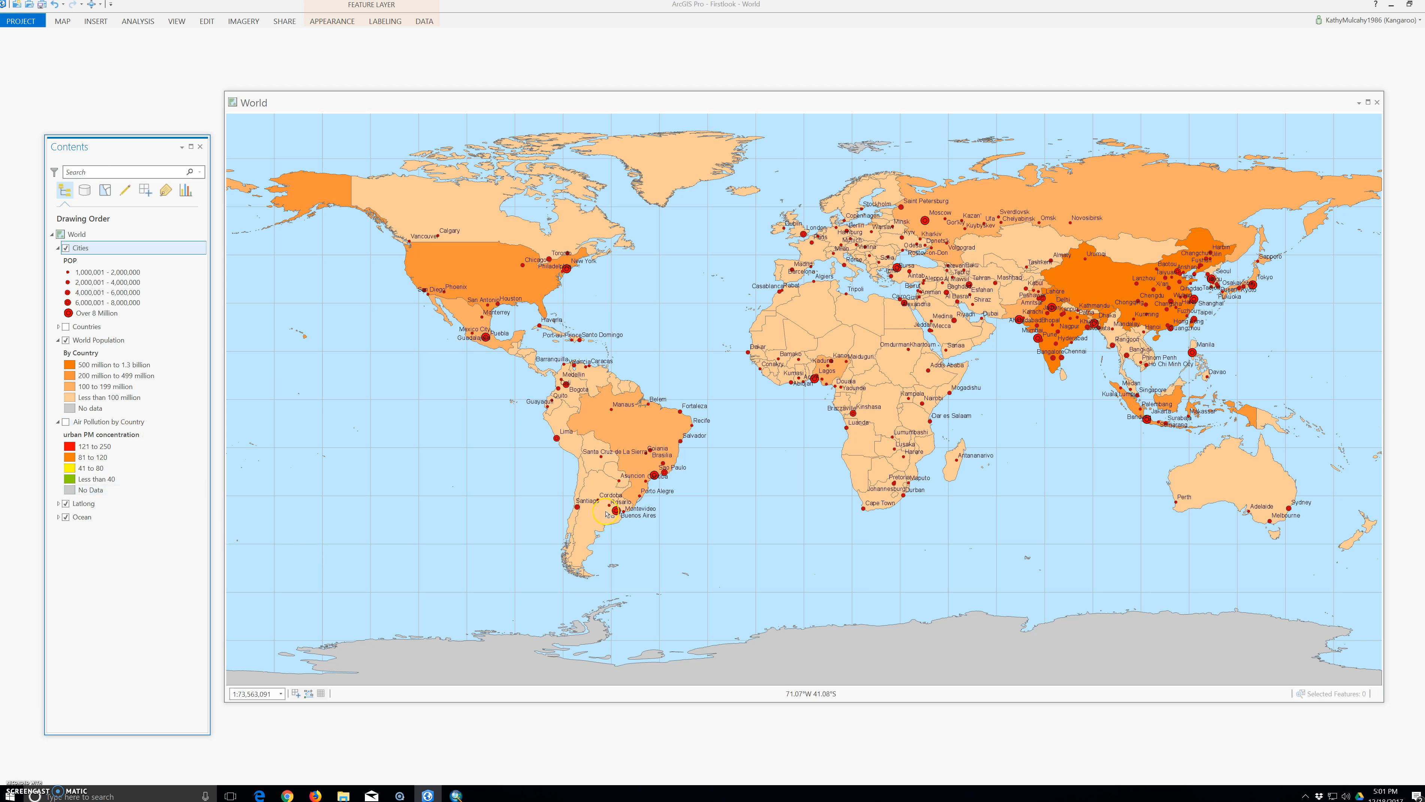
pyautogui.scroll(-1, 867, 484)
pyautogui.scroll(-1, 867, 484)
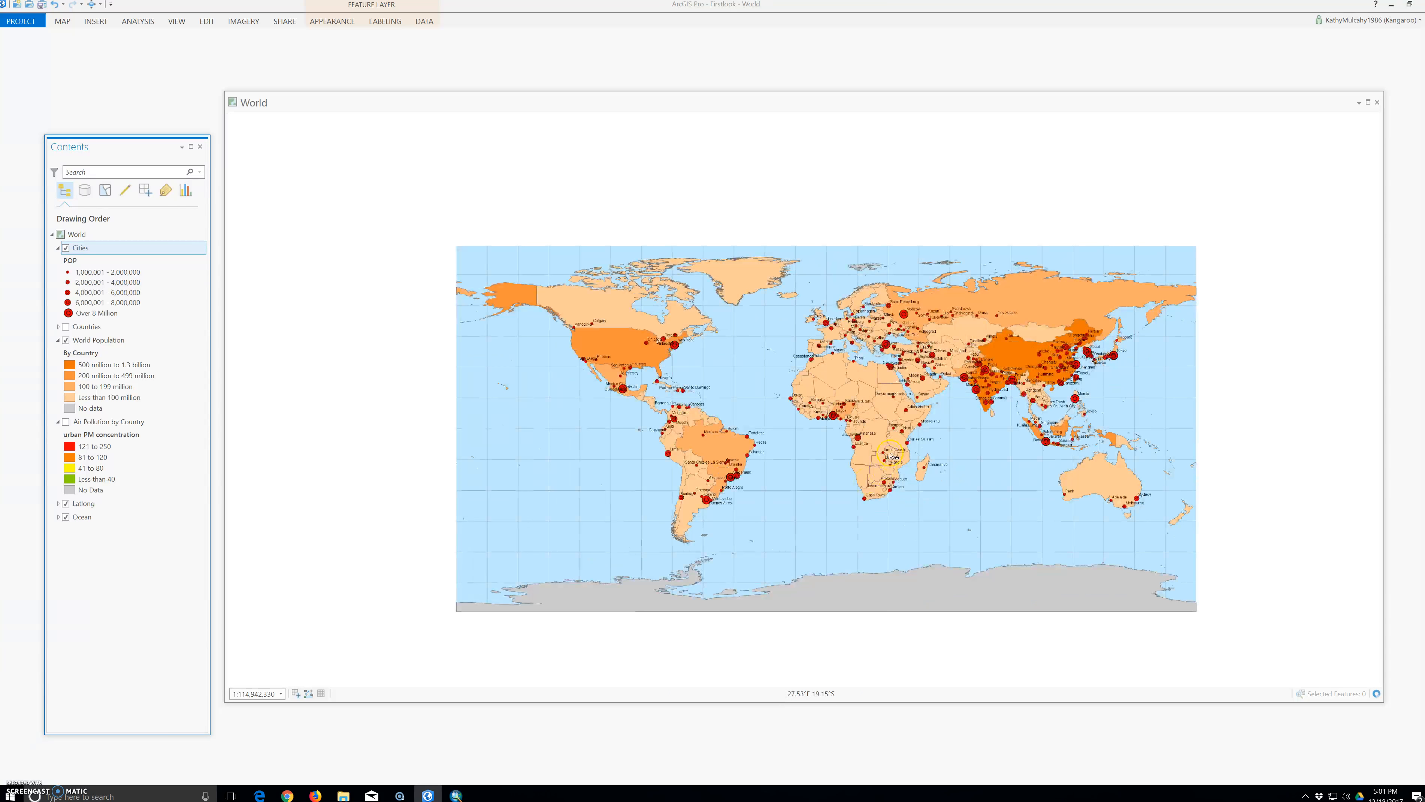
pyautogui.moveTo(844, 467); pyautogui.dragTo(642, 472)
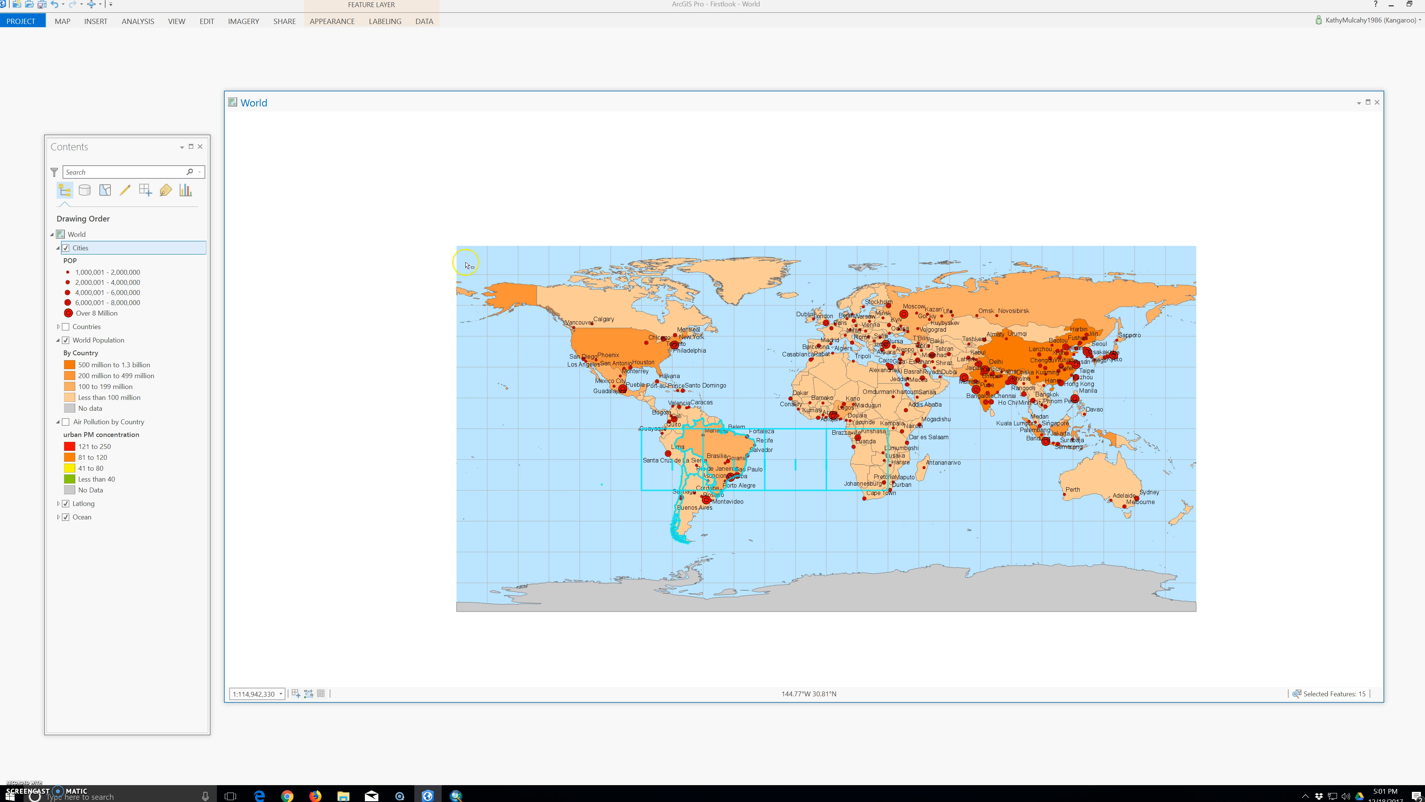
# Set the Cities labels' minimum visible scale to 1:75,000,000, keeping CITY_NAME as the label field
pyautogui.click(333, 22)
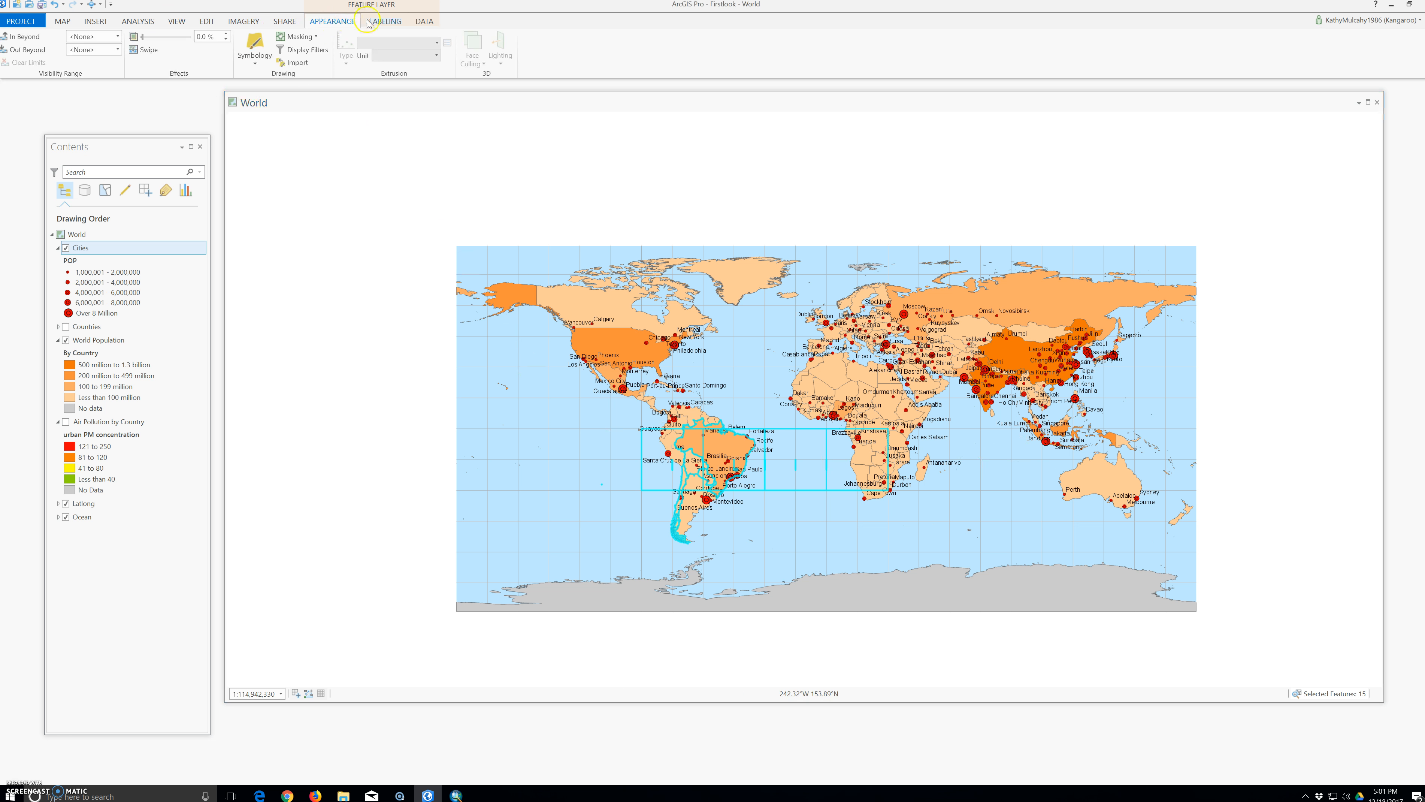
pyautogui.click(386, 23)
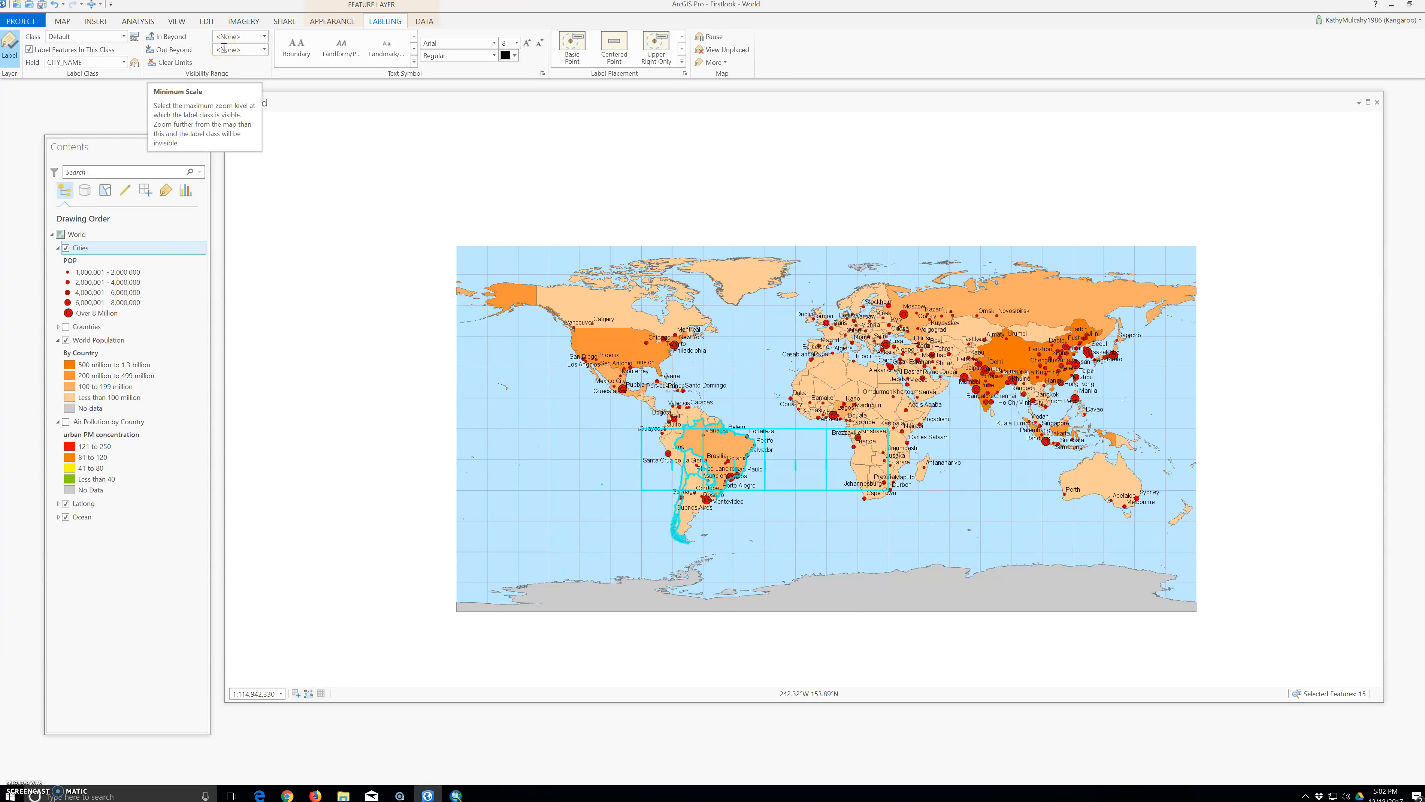
pyautogui.doubleClick(96, 62)
pyautogui.click(264, 50)
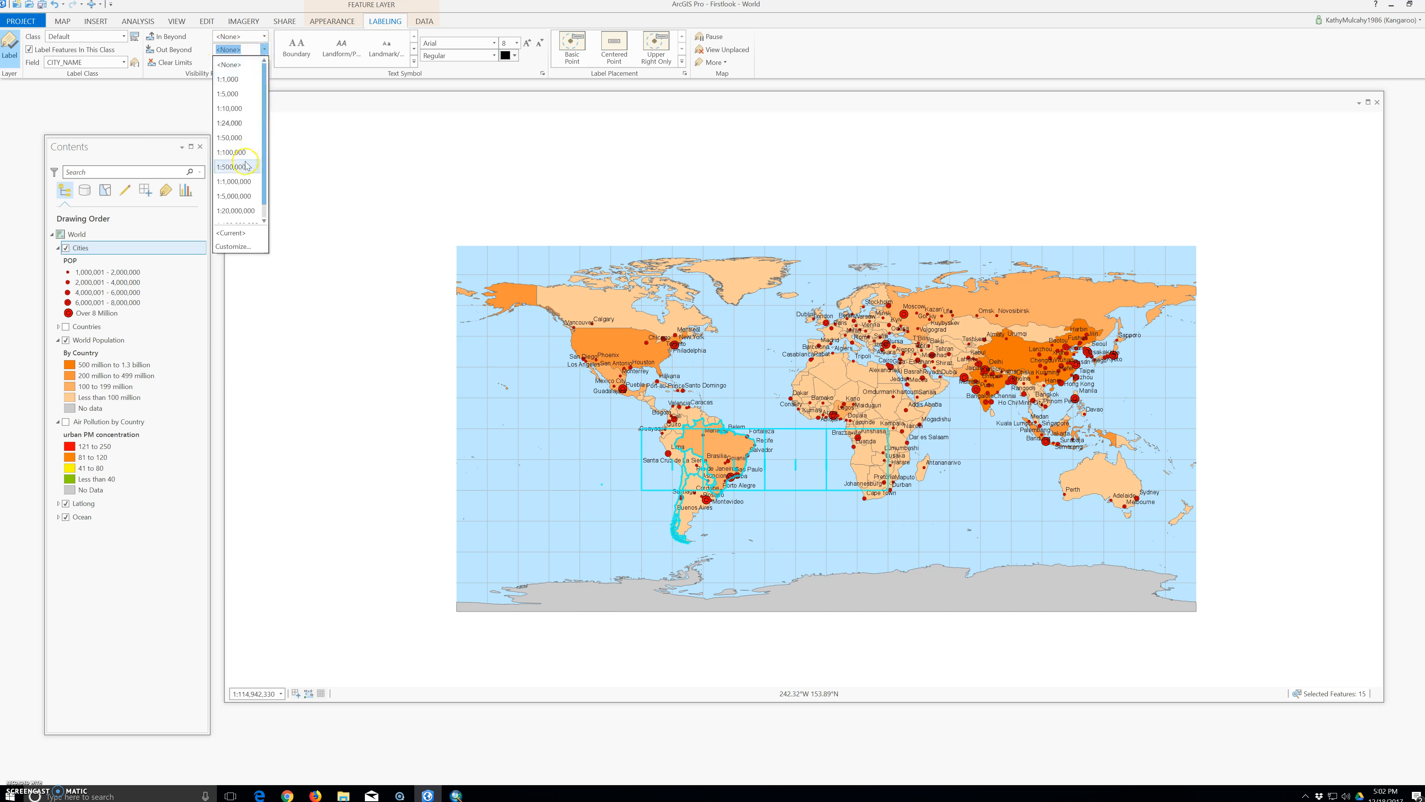
pyautogui.click(239, 196)
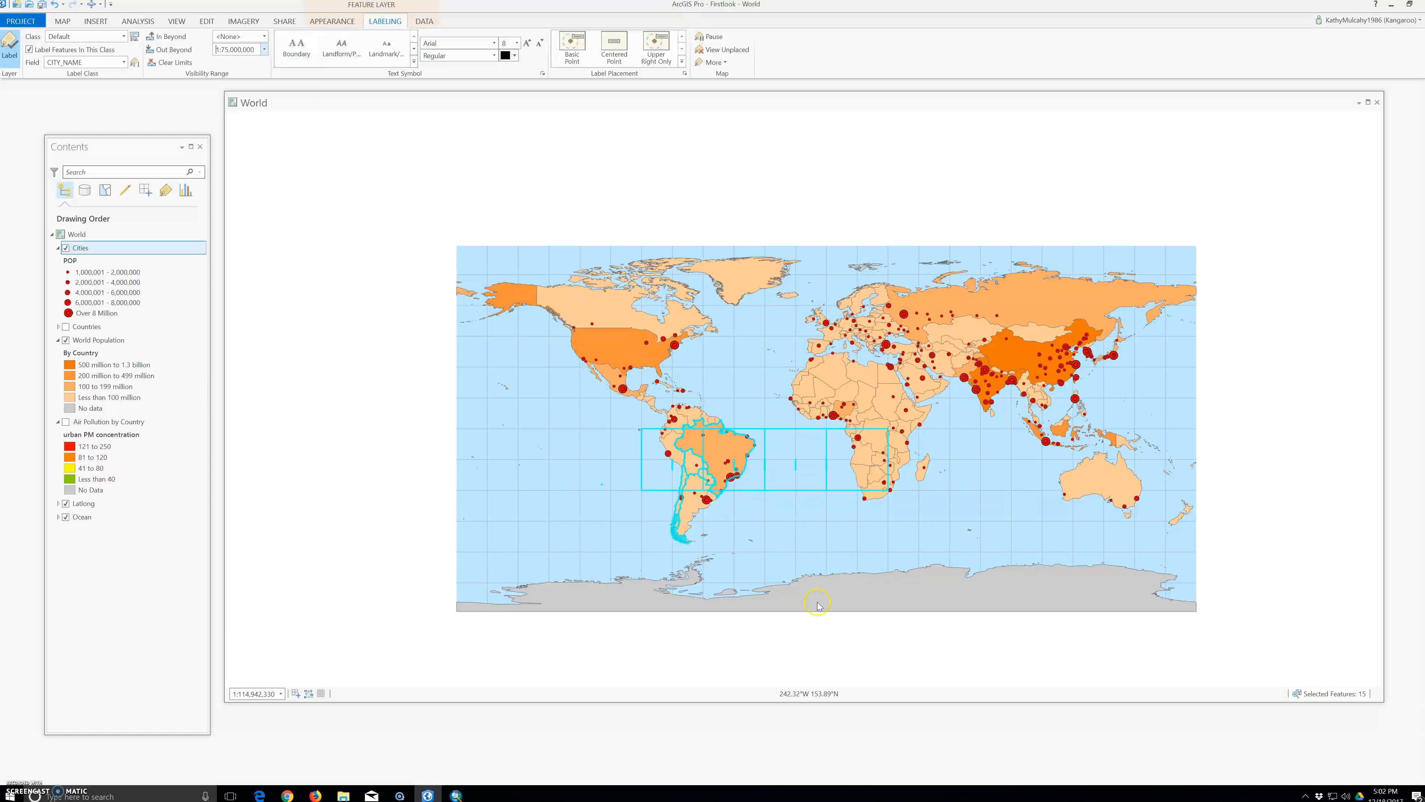
# Check at which map scales the city labels display by viewing the World map closer and farther out
pyautogui.click(786, 453)
pyautogui.scroll(3, 786, 453)
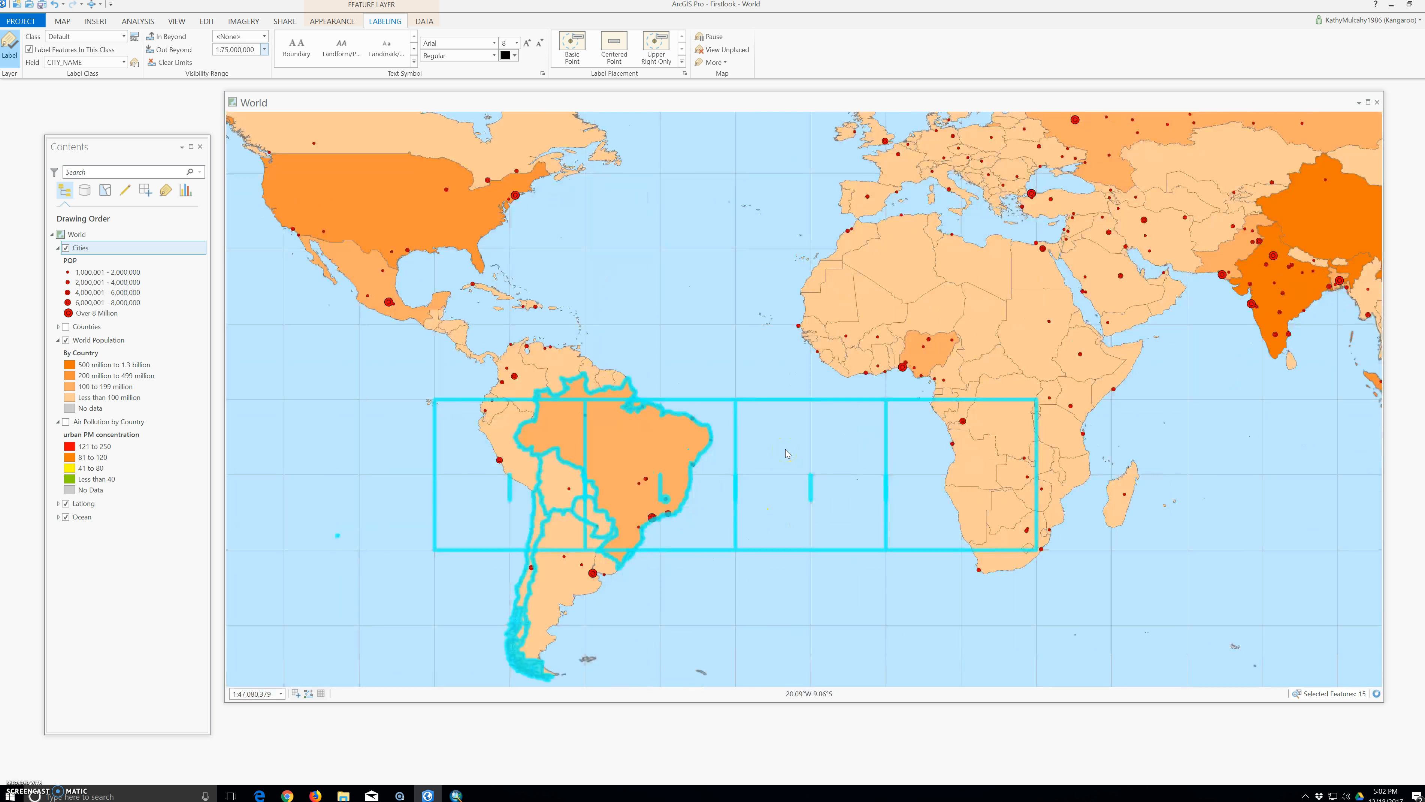
pyautogui.scroll(-6, 775, 444)
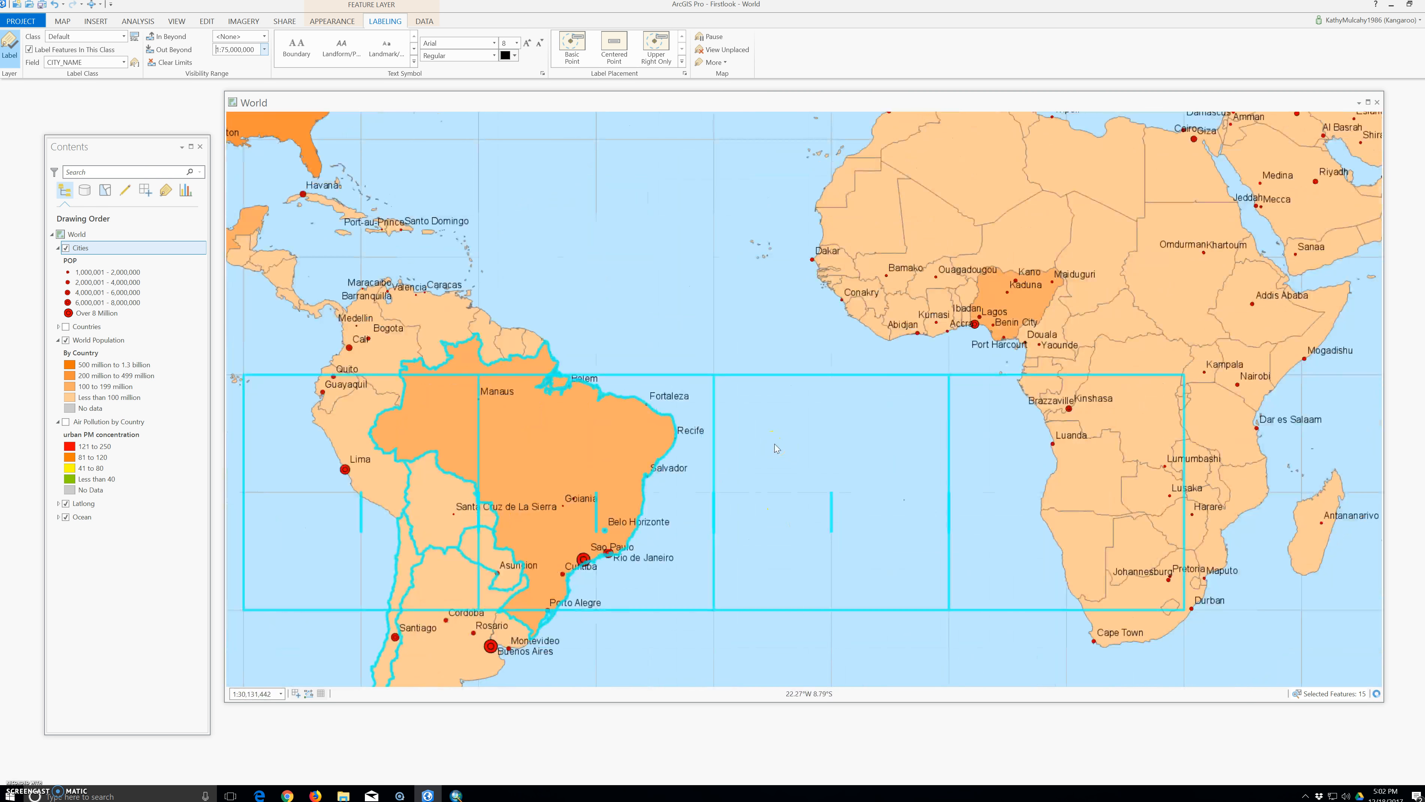
pyautogui.scroll(3, 775, 443)
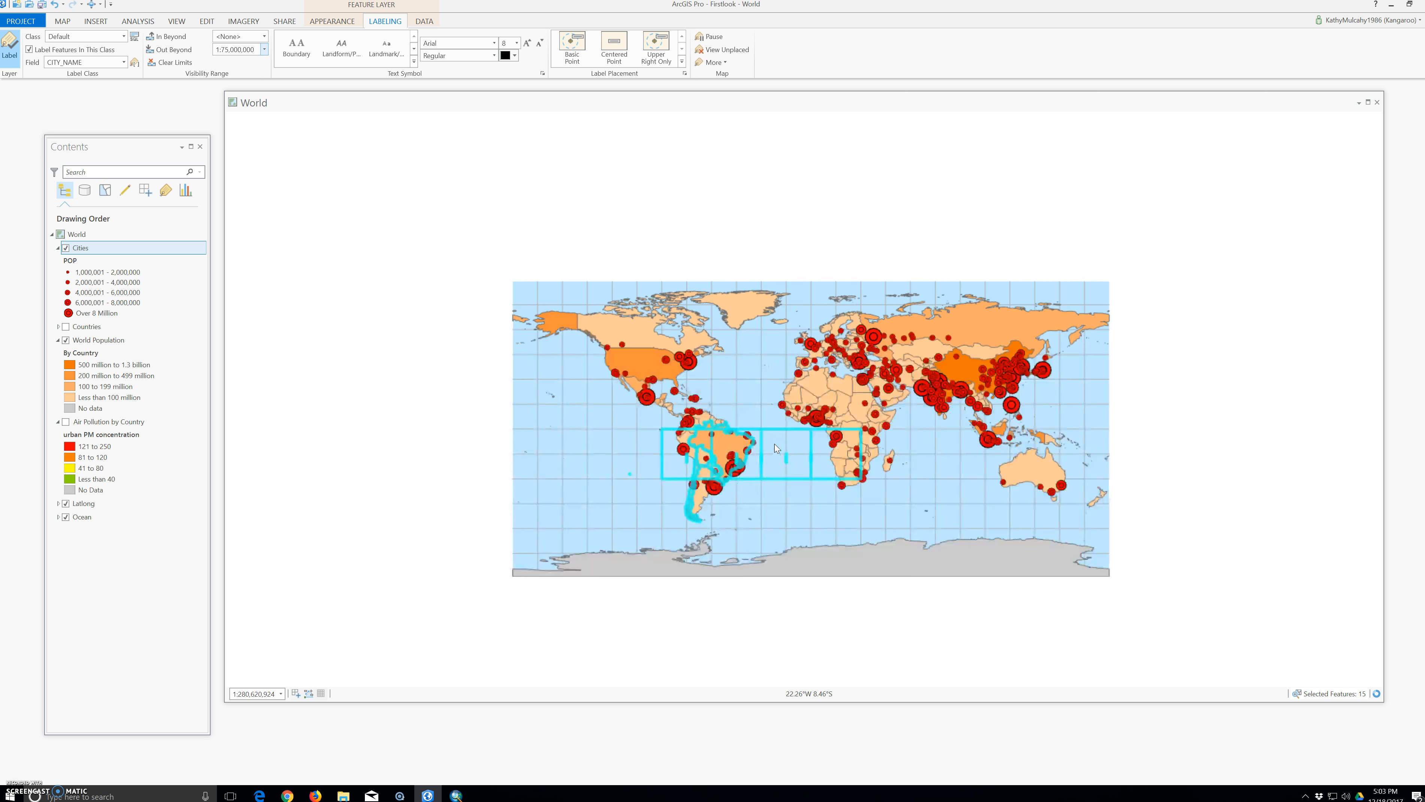
# Clear the selection of features across South America and the South Atlantic
pyautogui.click(747, 518)
pyautogui.click(894, 661)
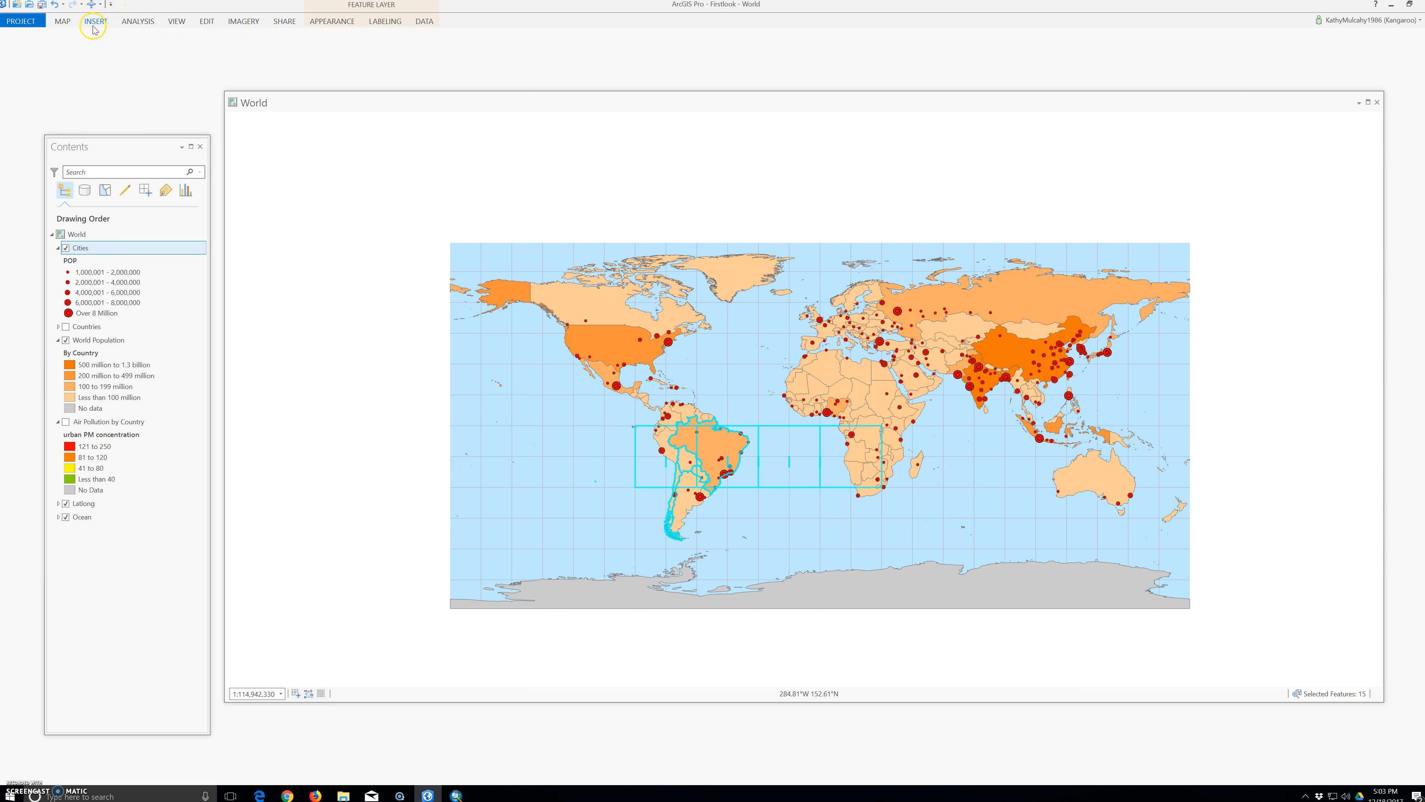
pyautogui.click(62, 21)
pyautogui.click(336, 50)
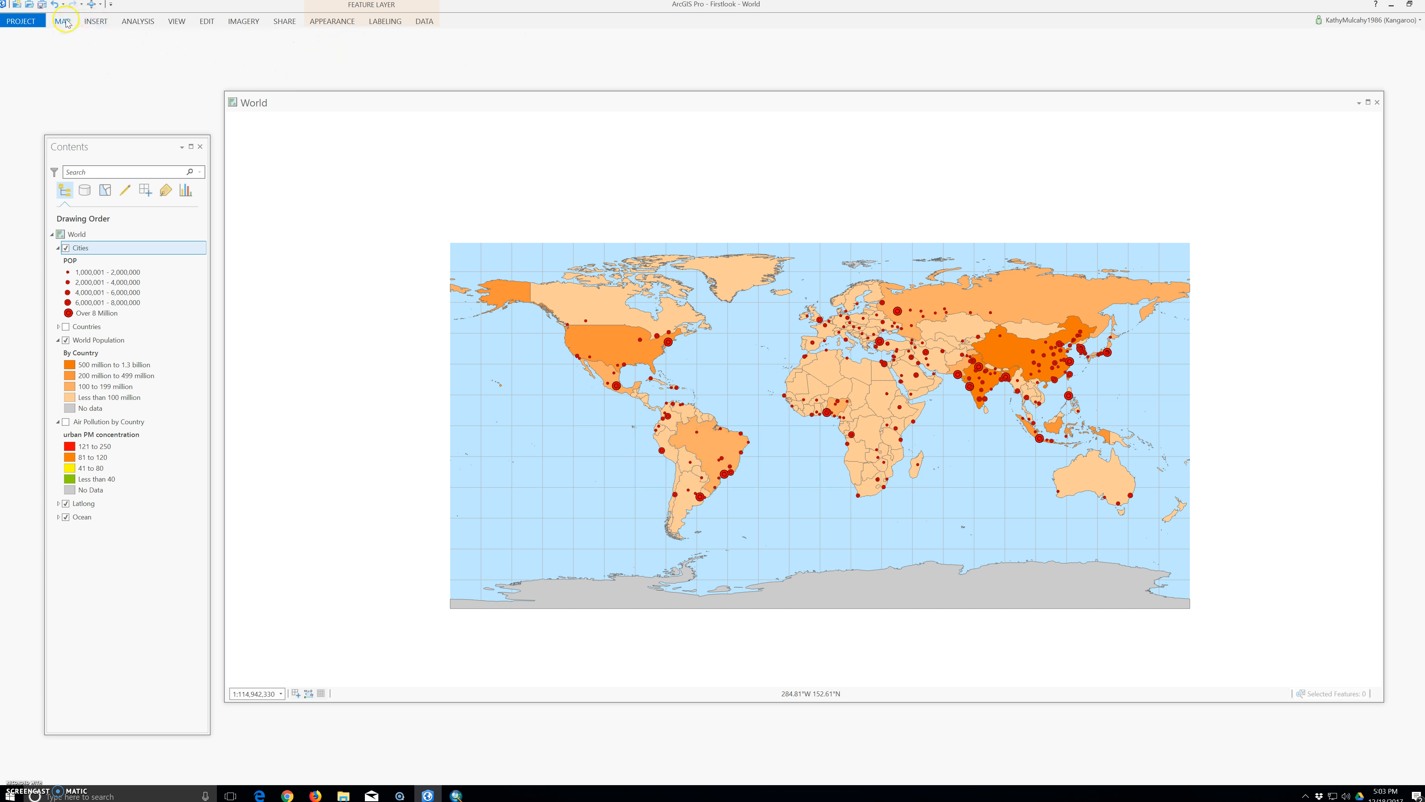
# Compare the Cities layer's label visibility on either side of its 1:75,000,000 scale limit
pyautogui.click(385, 21)
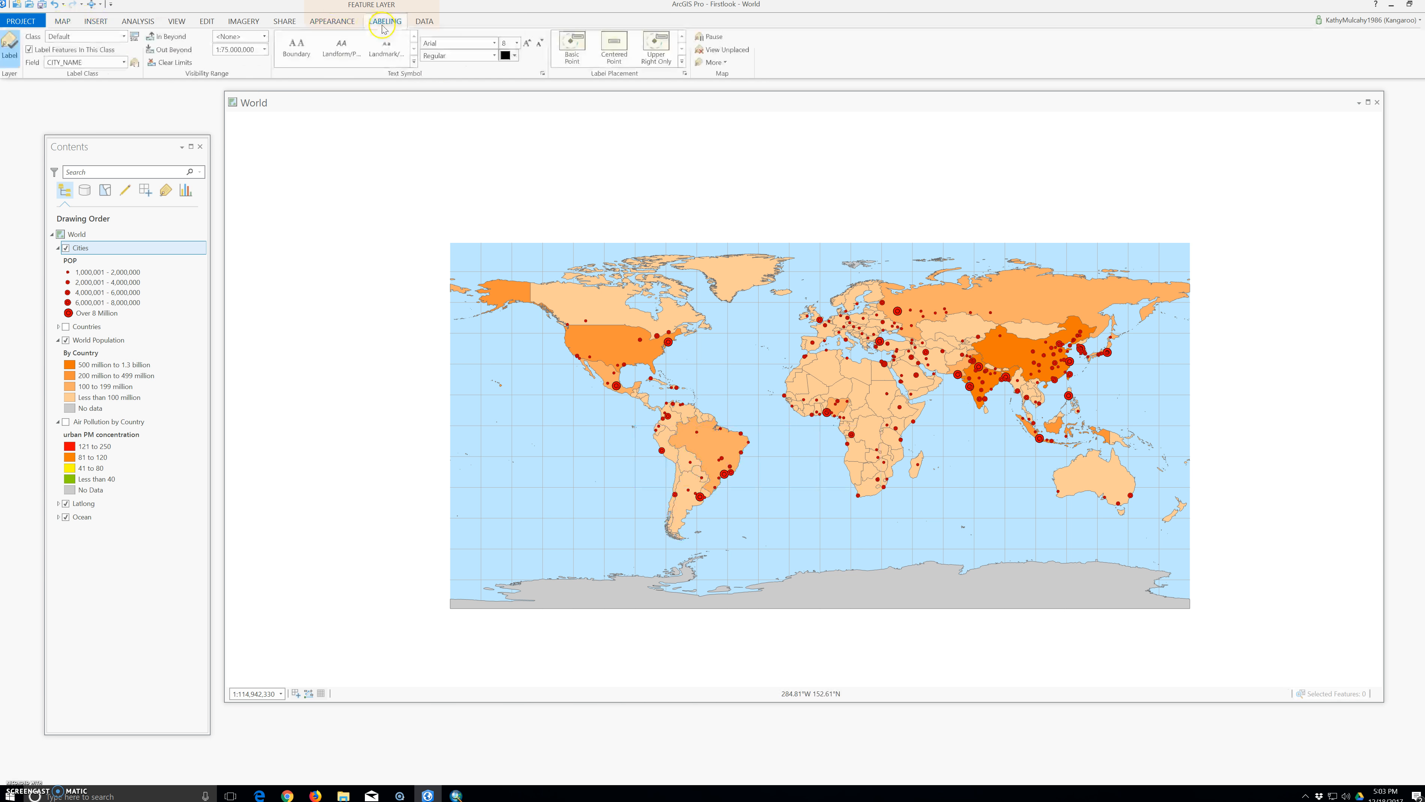
pyautogui.scroll(1, 768, 340)
pyautogui.scroll(1, 768, 340)
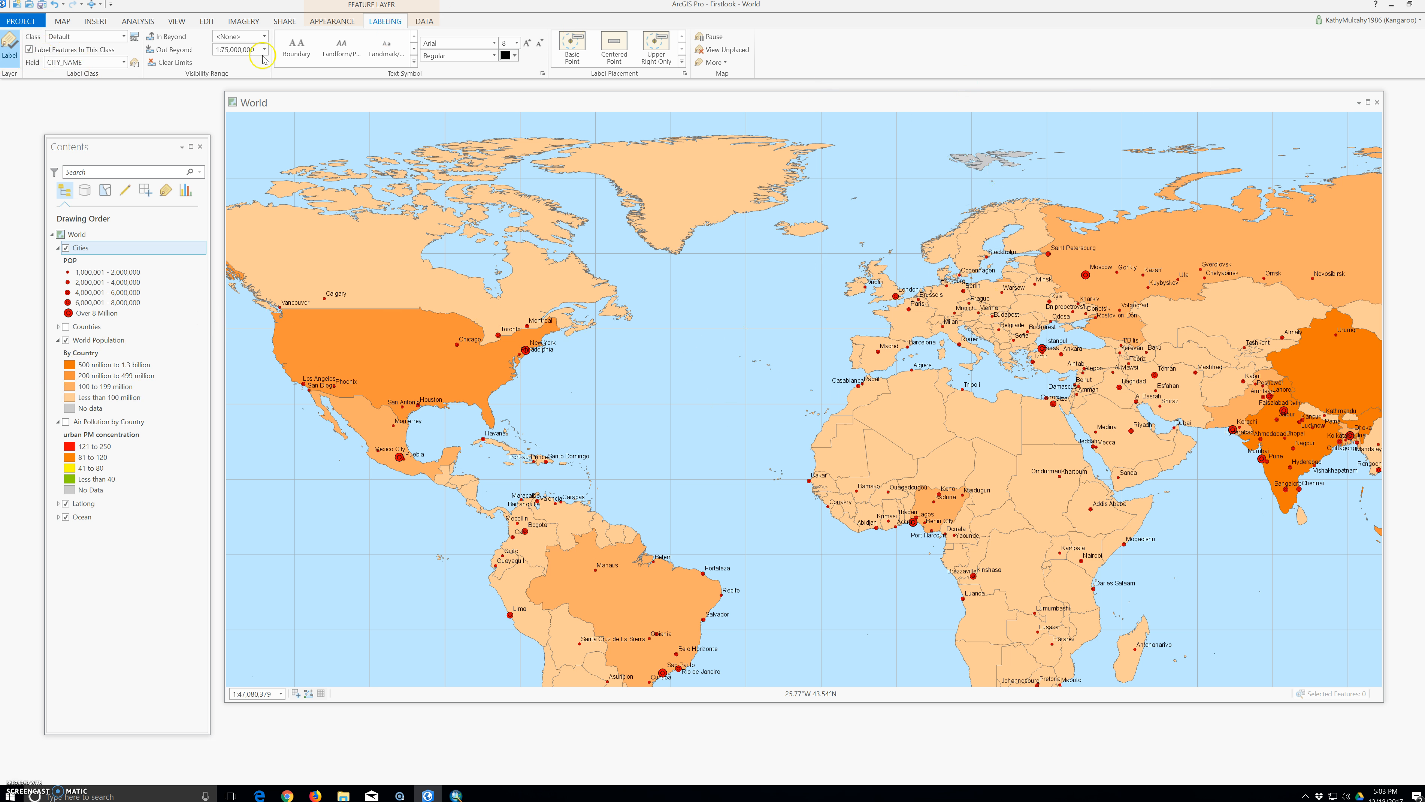
pyautogui.scroll(-1, 661, 366)
pyautogui.scroll(-2, 661, 366)
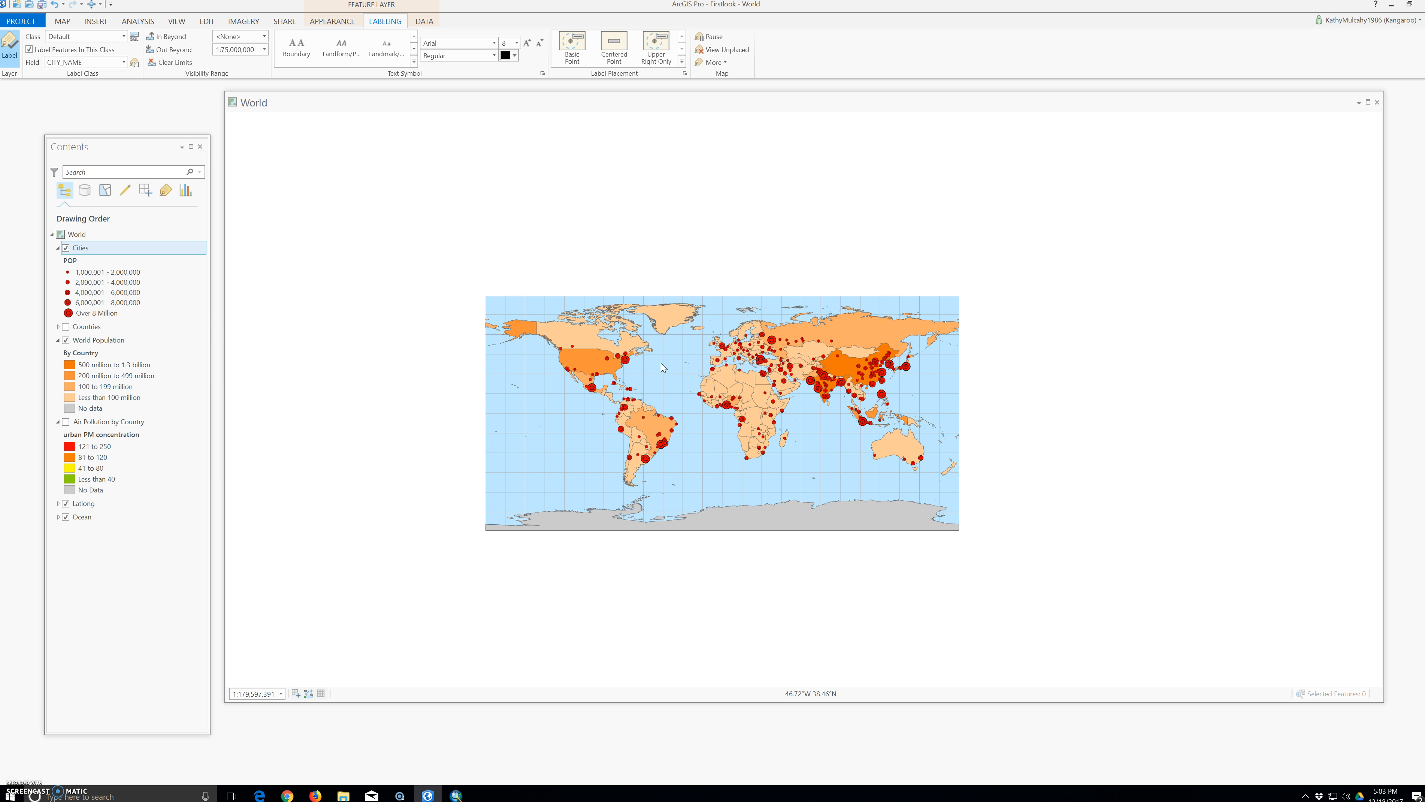
pyautogui.scroll(1, 662, 365)
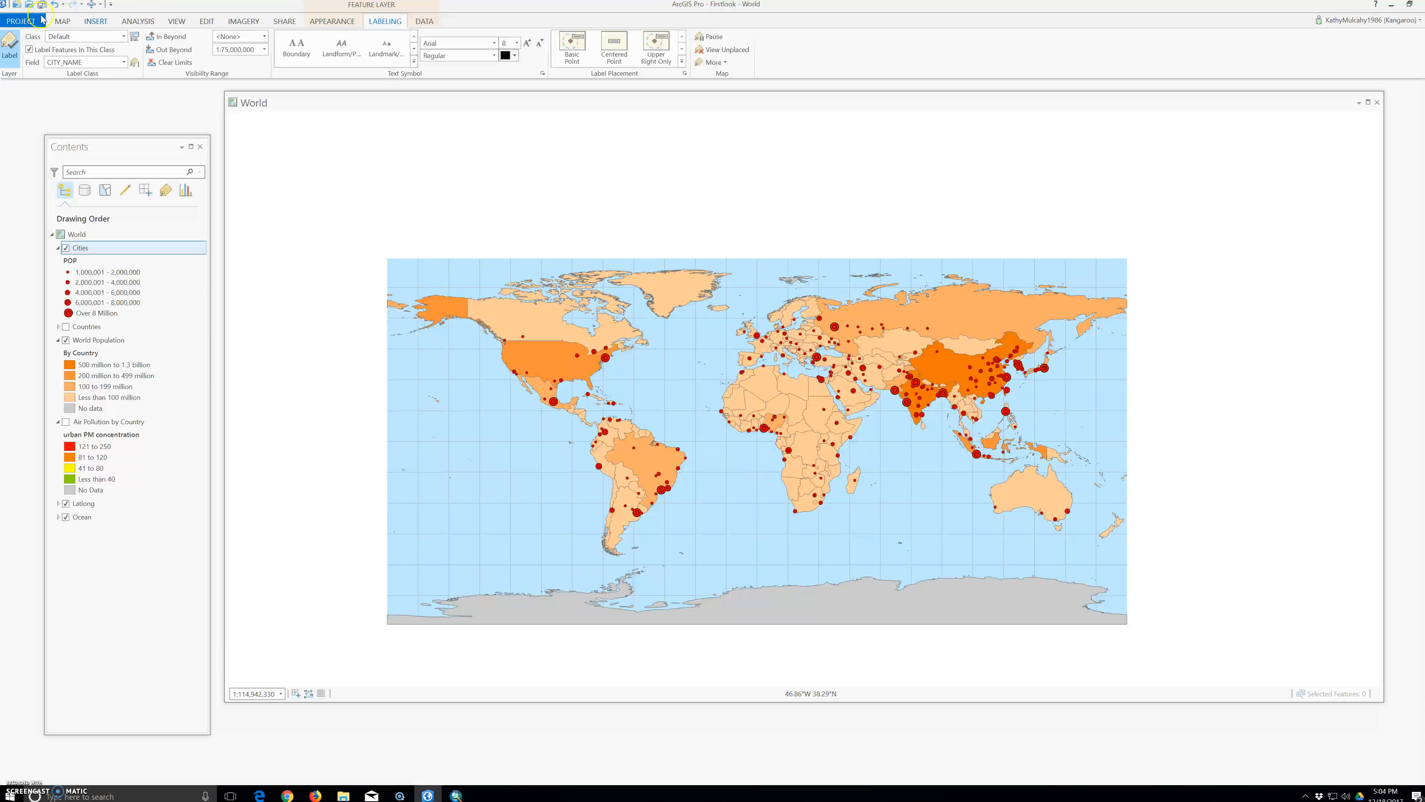
# Bring up the list of measurement tools for distance, area and features
pyautogui.click(68, 21)
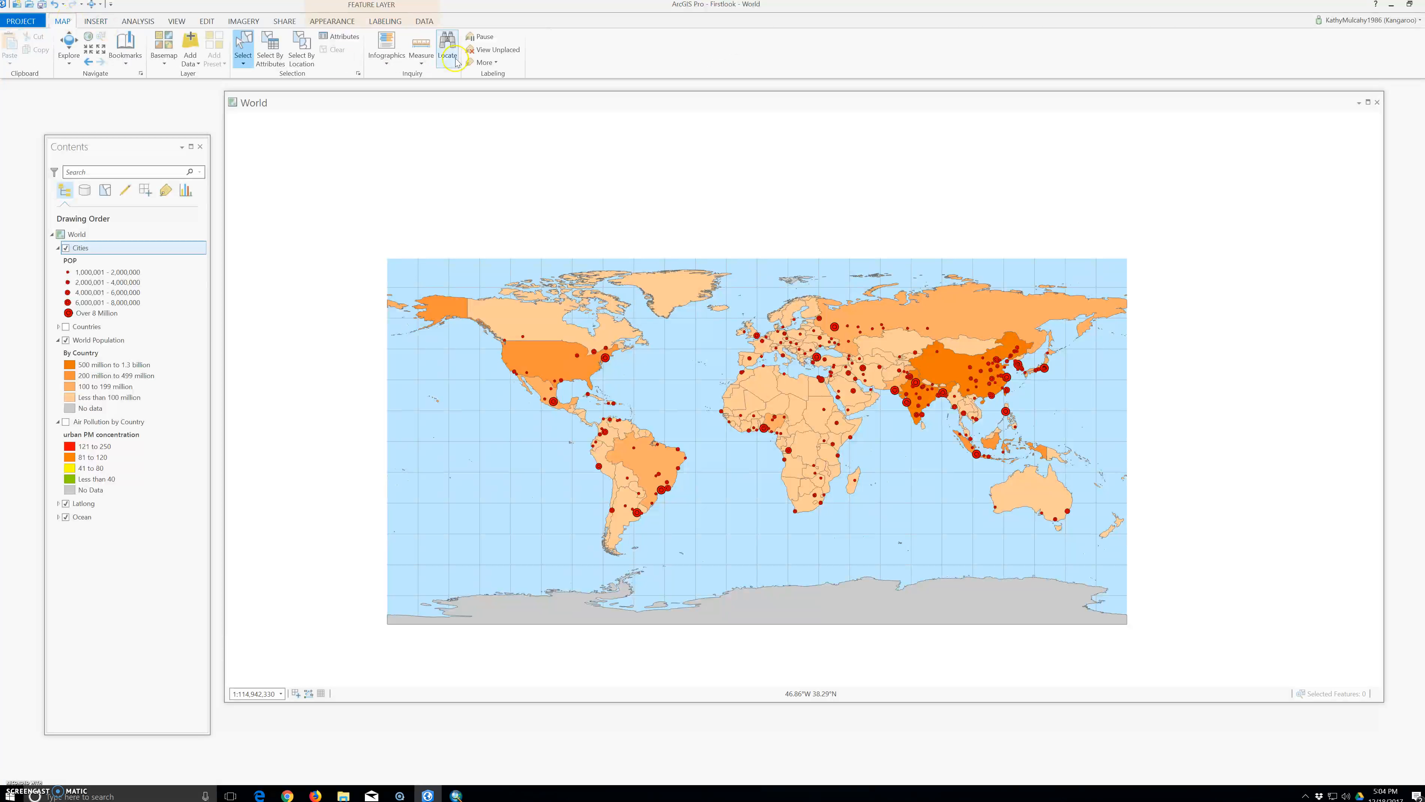
pyautogui.click(429, 58)
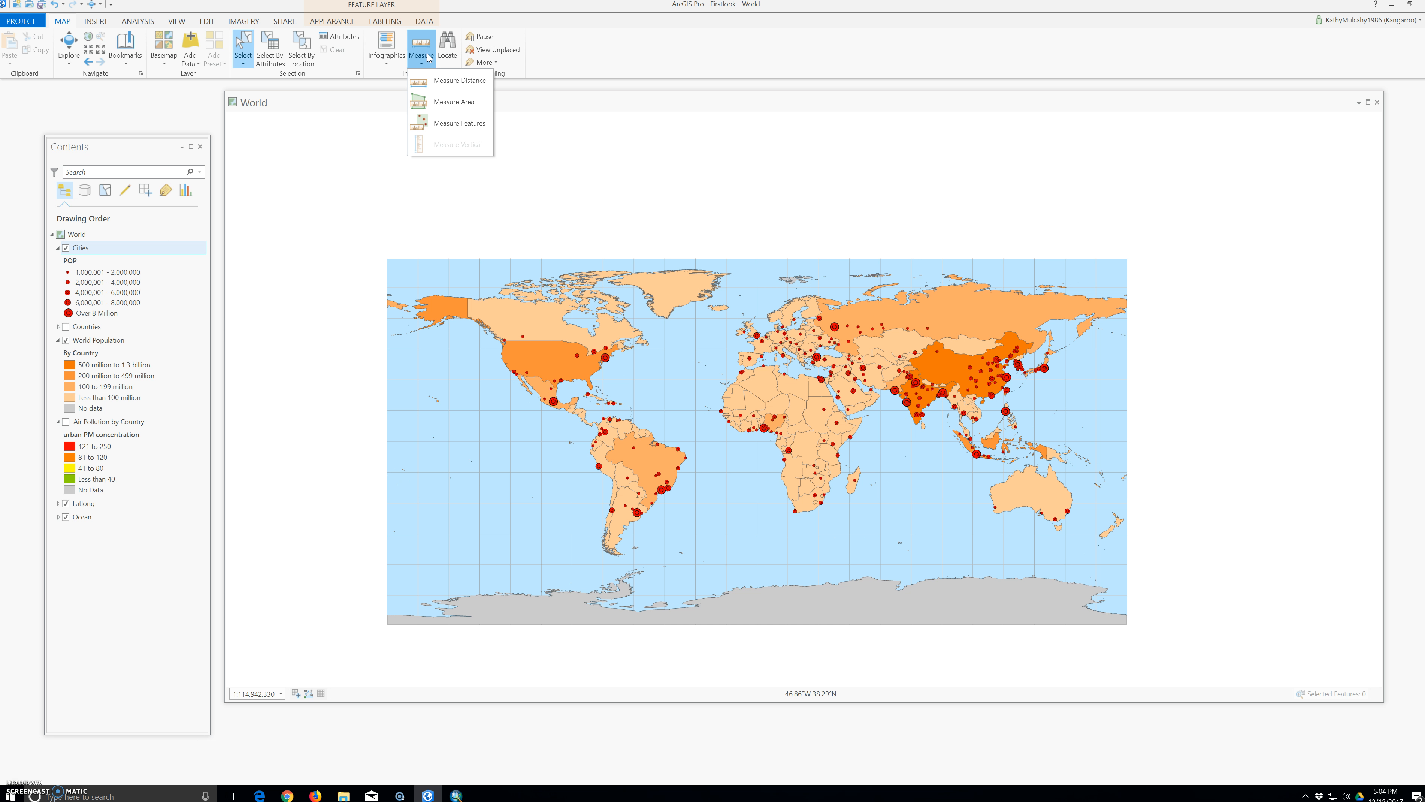